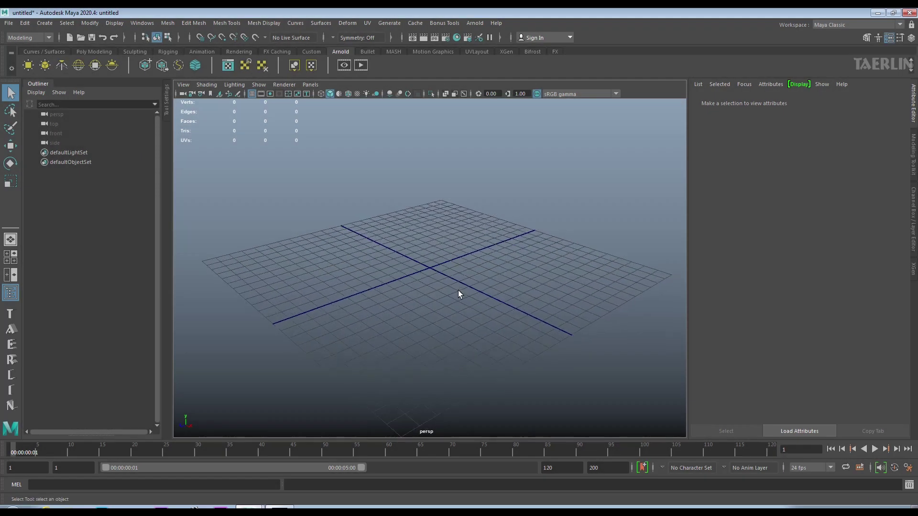
# - Create a polygon cylinder with Subdivisions Axis set to 36
pyautogui.keyDown('shift'); pyautogui.rightClick(454, 256); pyautogui.keyUp('shift')
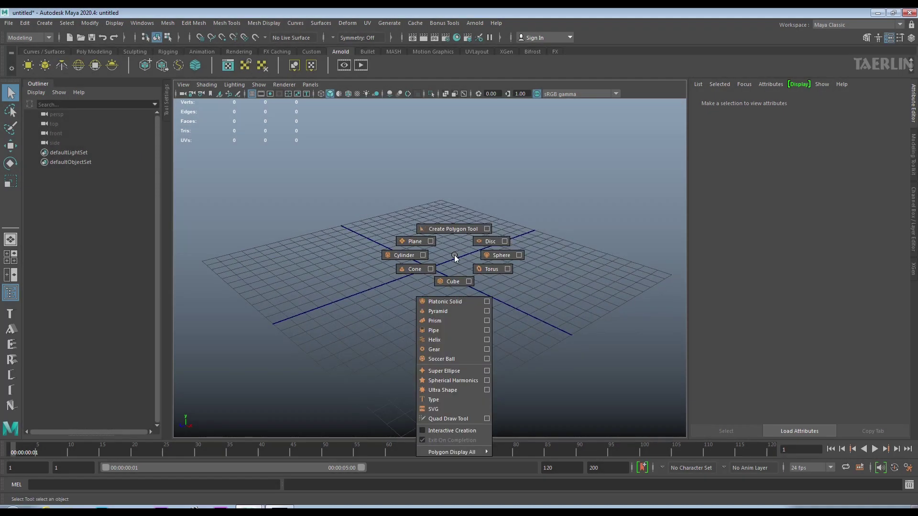
pyautogui.click(417, 255)
pyautogui.scroll(2, 492, 306)
pyautogui.scroll(3, 518, 333)
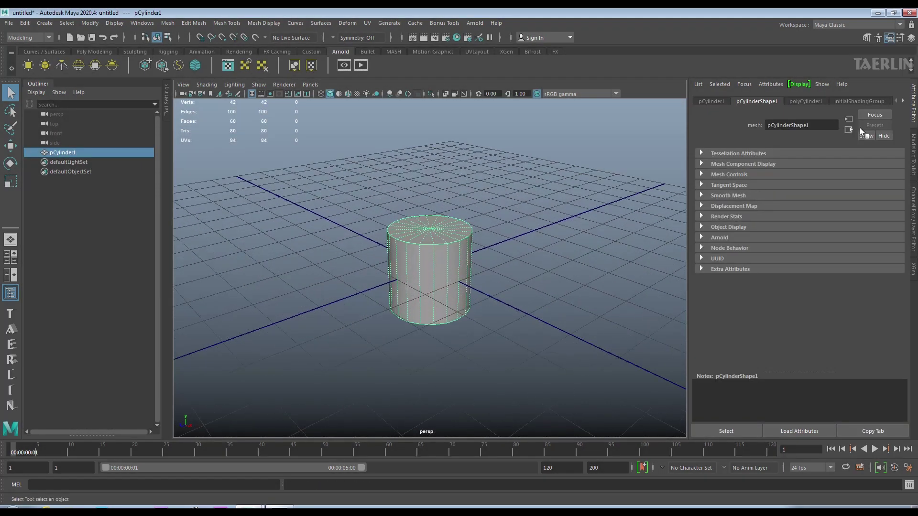
pyautogui.click(808, 101)
pyautogui.click(845, 100)
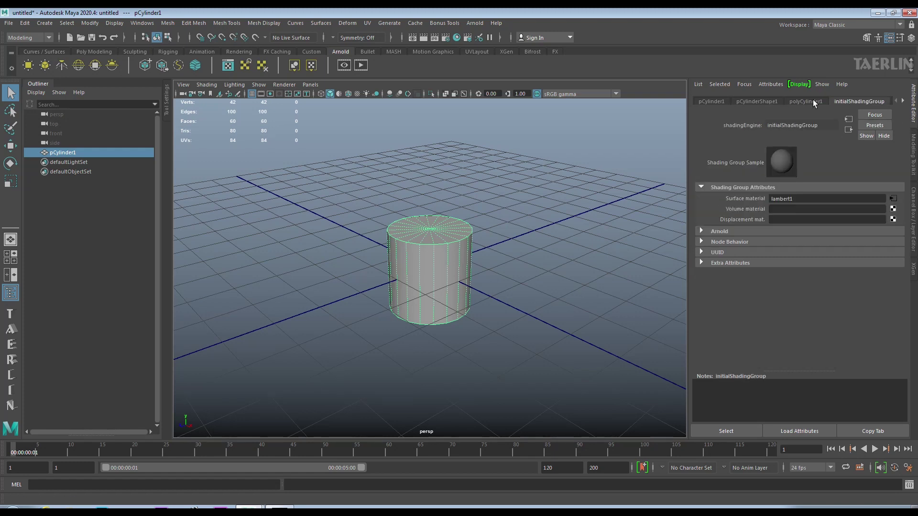
pyautogui.click(789, 186)
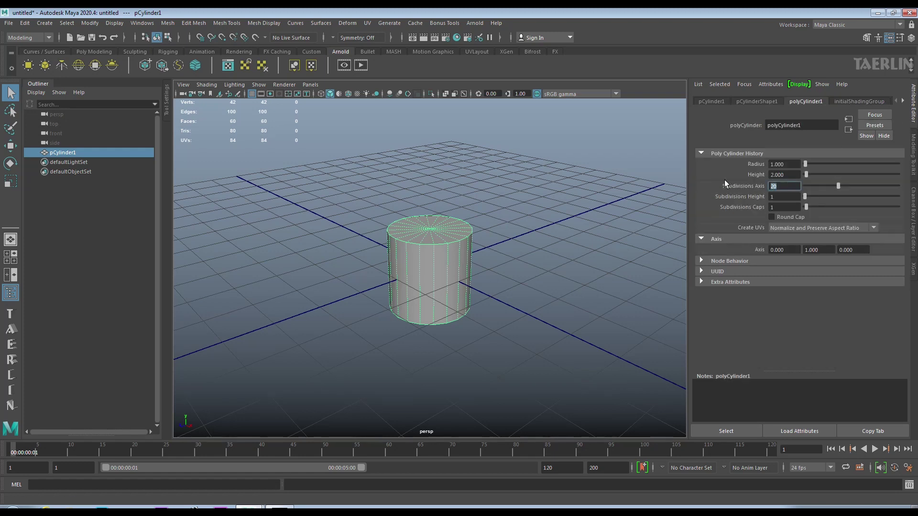
pyautogui.write('3')
pyautogui.write('6')
pyautogui.press('Return')
# - Set the cylinder's Rotate X to 90 so it lies on its side, viewed end-on
pyautogui.keyDown('alt'); pyautogui.moveTo(473, 268); pyautogui.dragTo(492, 261); pyautogui.keyUp('alt')
pyautogui.click(913, 196)
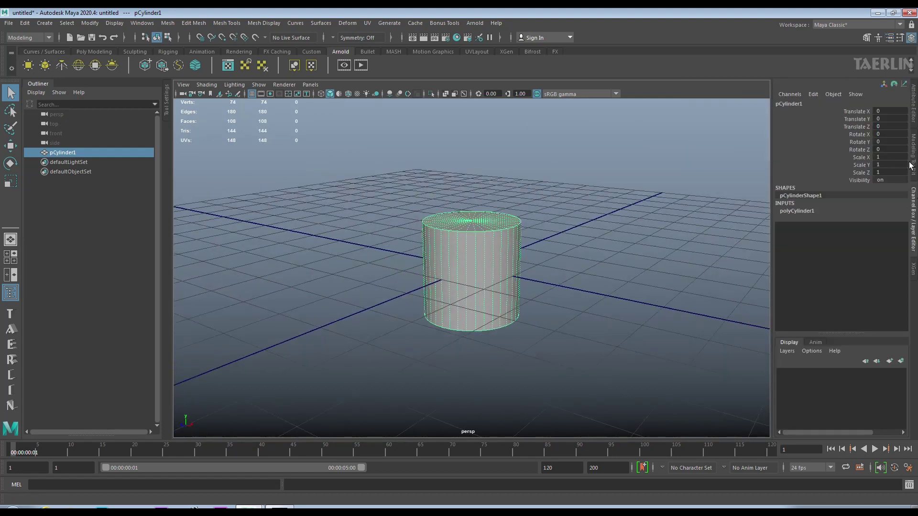
pyautogui.click(858, 136)
pyautogui.doubleClick(892, 137)
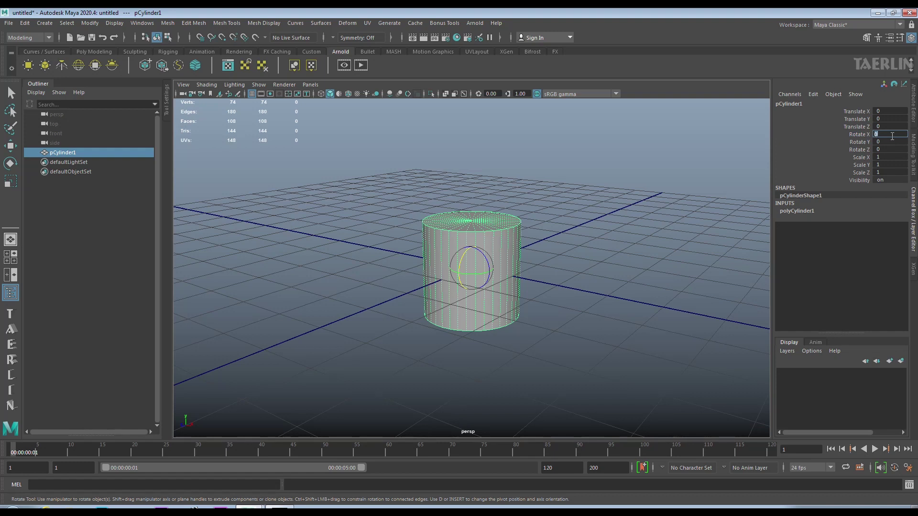
pyautogui.write('90')
pyautogui.press('Return')
pyautogui.moveTo(622, 238)
pyautogui.keyDown('alt'); pyautogui.mouseDown()
pyautogui.moveTo(548, 256)
pyautogui.moveTo(593, 255)
pyautogui.moveTo(584, 248)
pyautogui.mouseUp(); pyautogui.keyUp('alt')
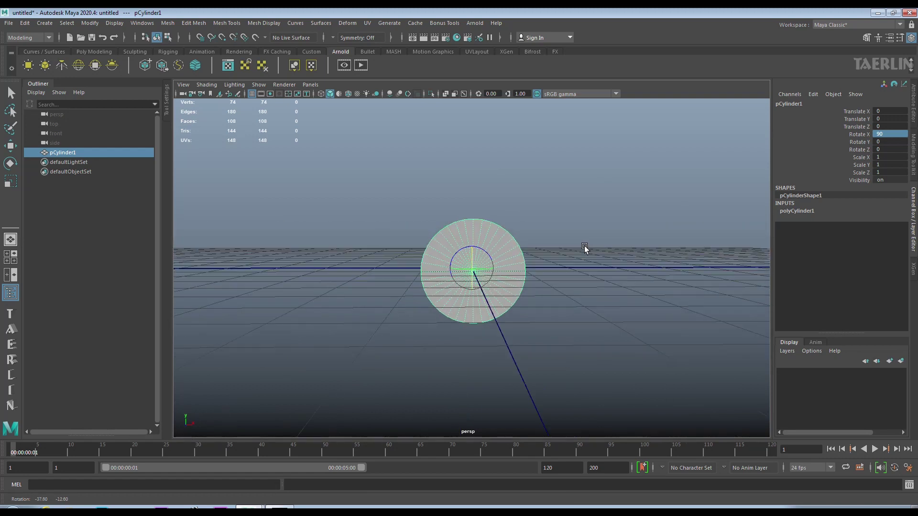
pyautogui.moveTo(478, 265); pyautogui.dragTo(509, 218, button='right')
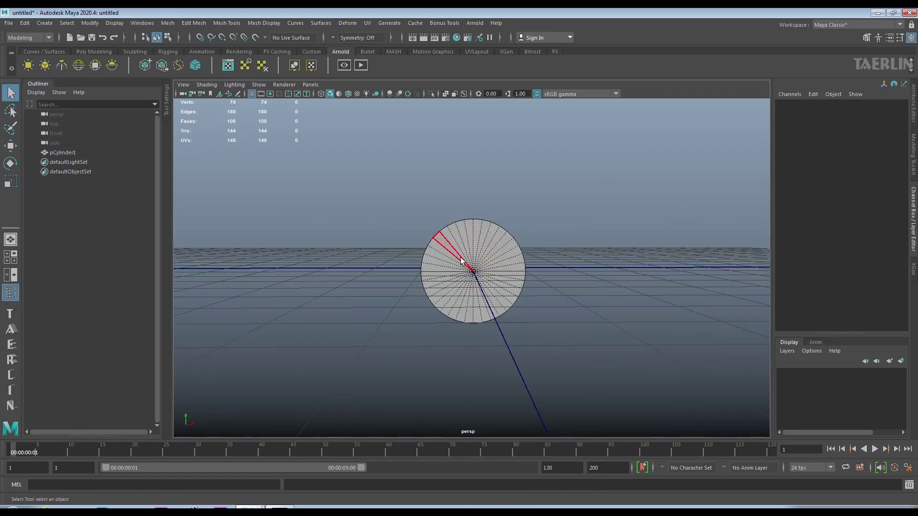
# - Delete the cylinder's end cap faces to leave an open tube
pyautogui.doubleClick(483, 284)
pyautogui.press('Delete')
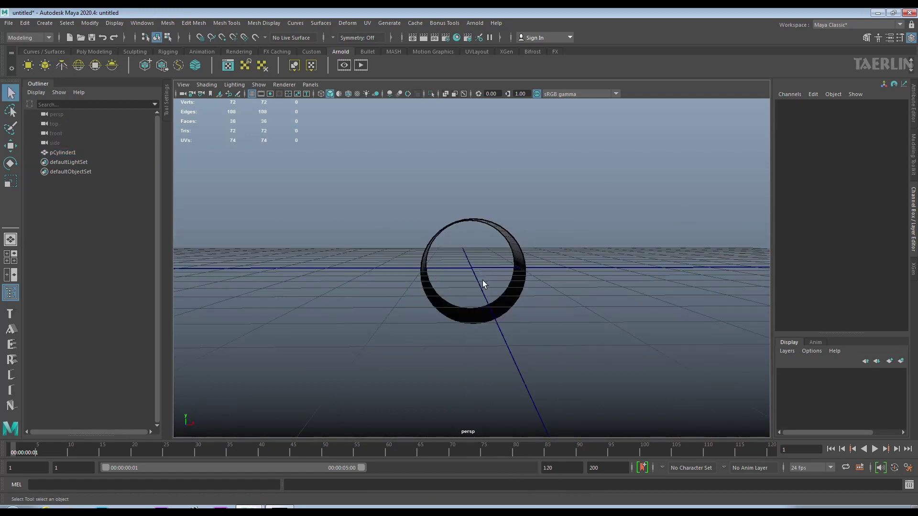
pyautogui.keyDown('alt'); pyautogui.moveTo(479, 217); pyautogui.dragTo(476, 238); pyautogui.keyUp('alt')
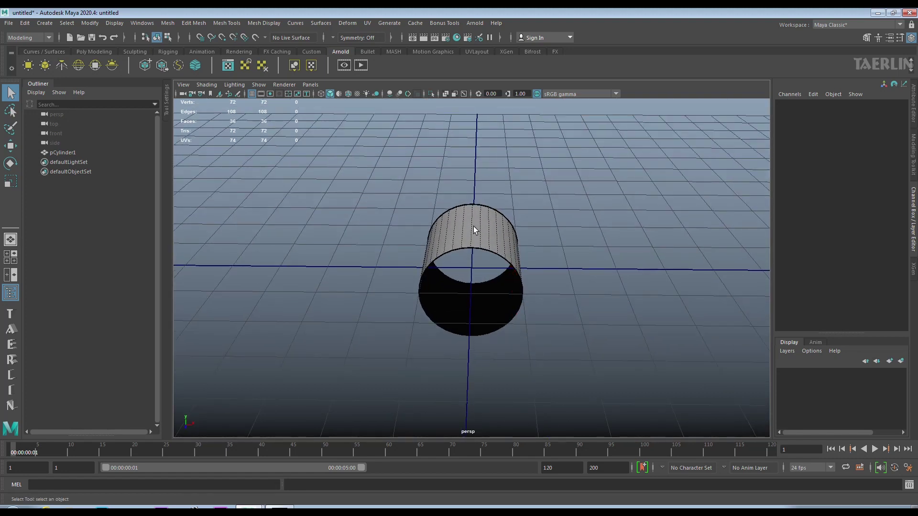
# - Select a strip of faces along the top of the tube
pyautogui.moveTo(472, 217); pyautogui.dragTo(474, 234, button='right')
pyautogui.click(474, 234)
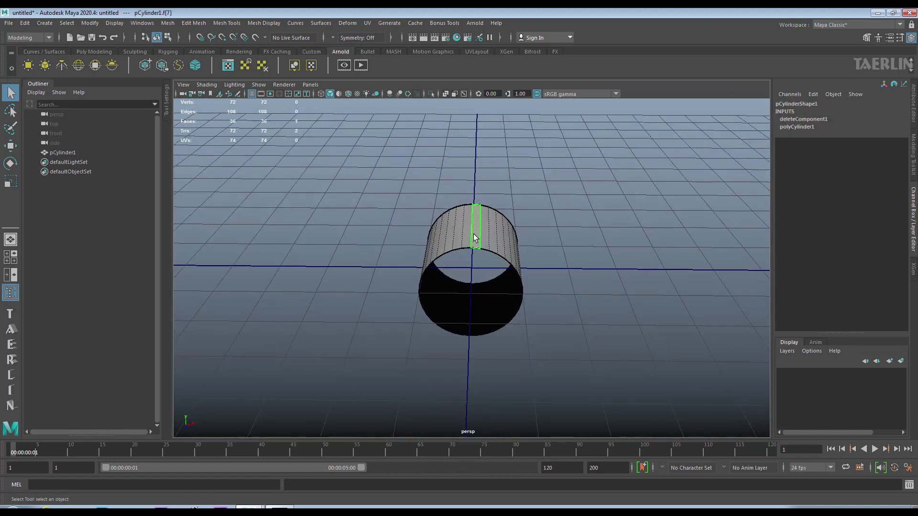
pyautogui.keyDown('shift'); pyautogui.click(482, 235); pyautogui.keyUp('shift')
pyautogui.keyDown('shift'); pyautogui.click(460, 233); pyautogui.keyUp('shift')
pyautogui.keyDown('shift'); pyautogui.click(452, 231); pyautogui.keyUp('shift')
pyautogui.moveTo(449, 231)
pyautogui.keyDown('alt'); pyautogui.mouseDown()
pyautogui.moveTo(468, 265)
pyautogui.moveTo(467, 248)
pyautogui.moveTo(452, 280)
pyautogui.mouseUp(); pyautogui.keyUp('alt')
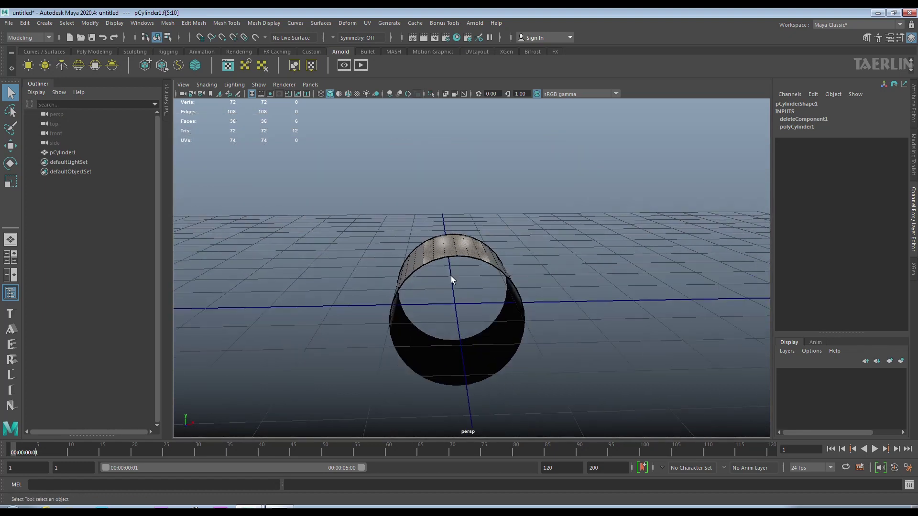
# - Extrude the selected top faces and move them up into a raised block
pyautogui.keyDown('shift'); pyautogui.moveTo(446, 252); pyautogui.dragTo(442, 276, button='right'); pyautogui.keyUp('shift')
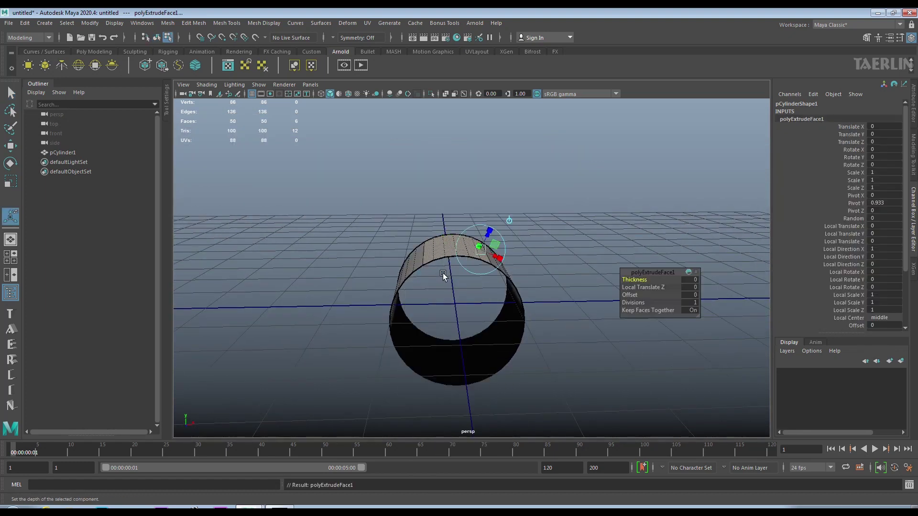
pyautogui.click(12, 148)
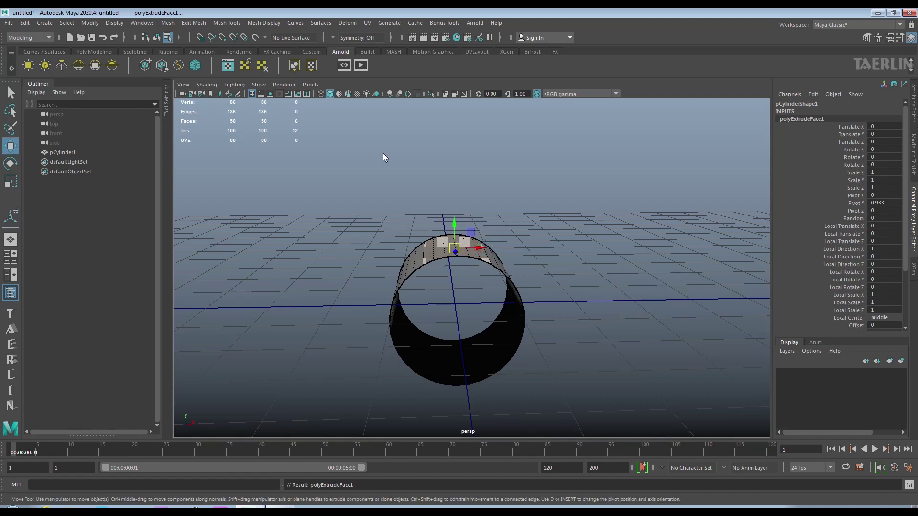
pyautogui.moveTo(452, 223); pyautogui.dragTo(454, 173)
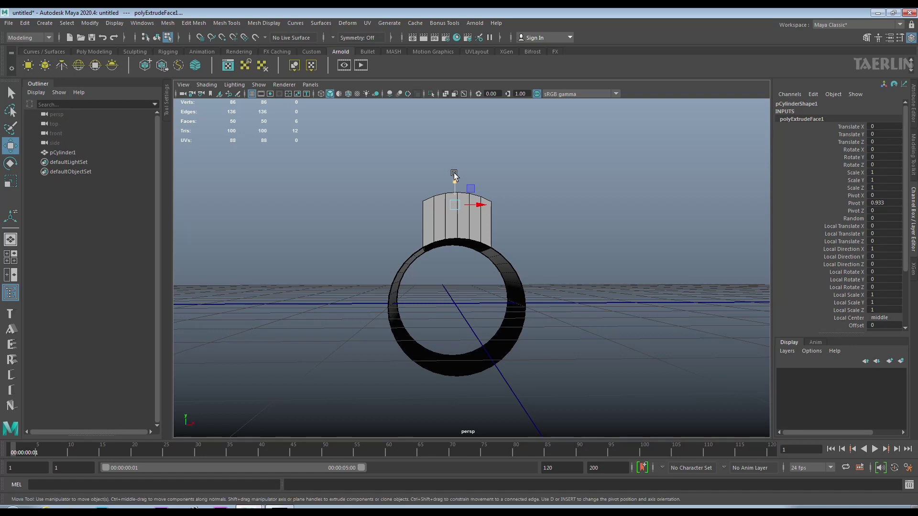
pyautogui.moveTo(454, 173); pyautogui.dragTo(454, 176)
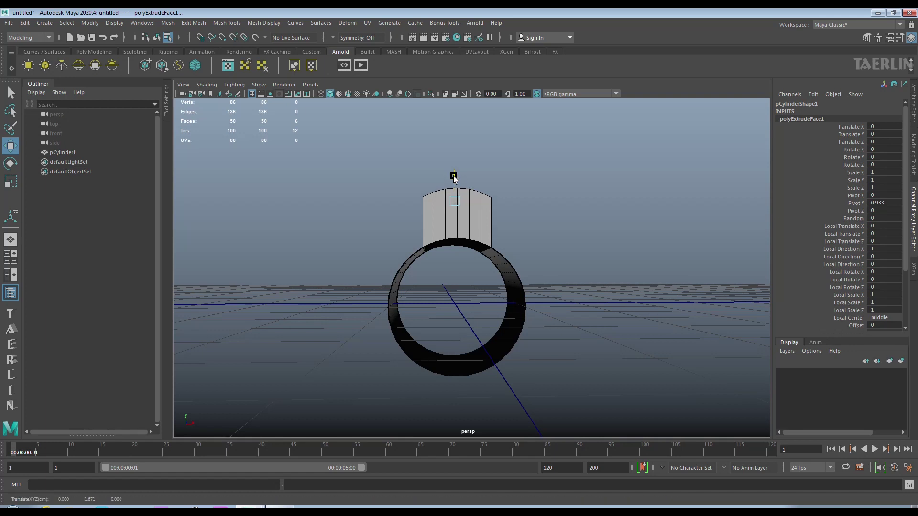
# - Preview the mesh smoothed, then orbit to look down onto the ring
pyautogui.press('3')
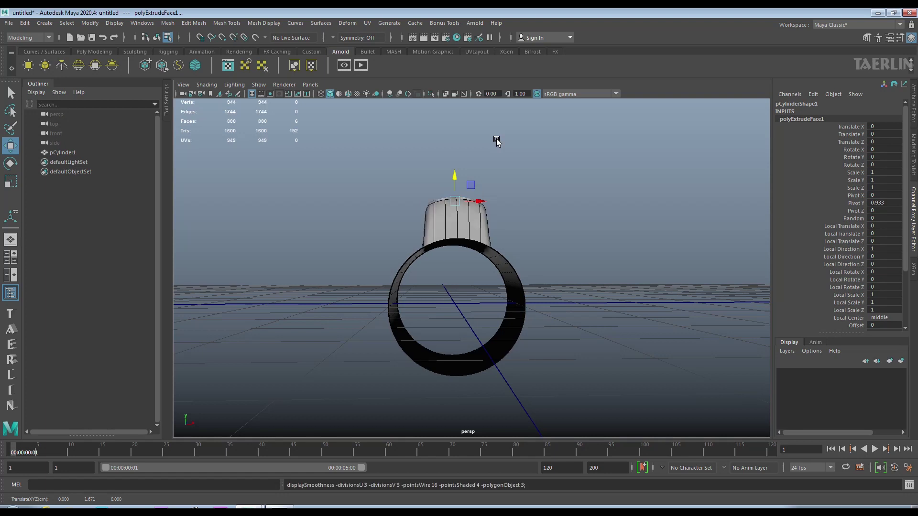
pyautogui.press('1')
pyautogui.click(475, 215)
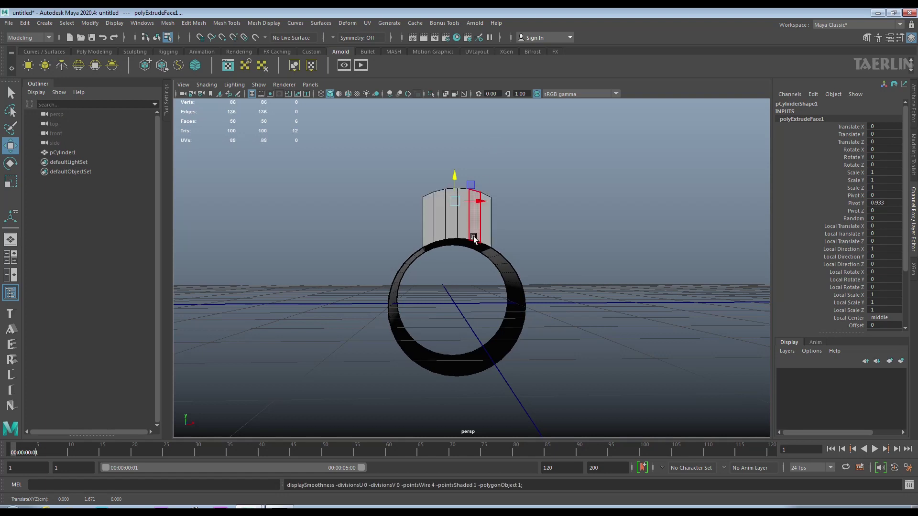
pyautogui.keyDown('alt'); pyautogui.moveTo(476, 205); pyautogui.dragTo(464, 279); pyautogui.keyUp('alt')
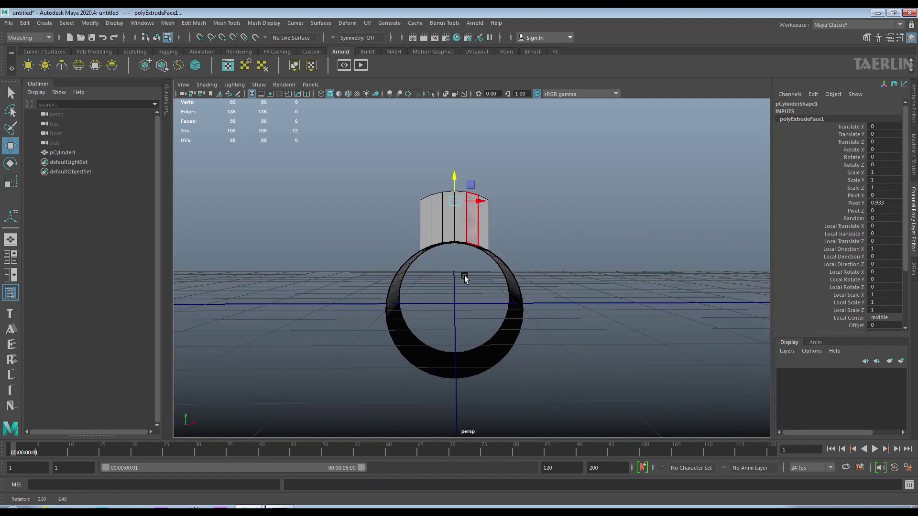
pyautogui.moveTo(411, 248)
pyautogui.keyDown('alt'); pyautogui.mouseDown()
pyautogui.moveTo(448, 271)
pyautogui.moveTo(410, 206)
pyautogui.mouseUp(); pyautogui.keyUp('alt')
pyautogui.moveTo(410, 205); pyautogui.dragTo(392, 188, button='right')
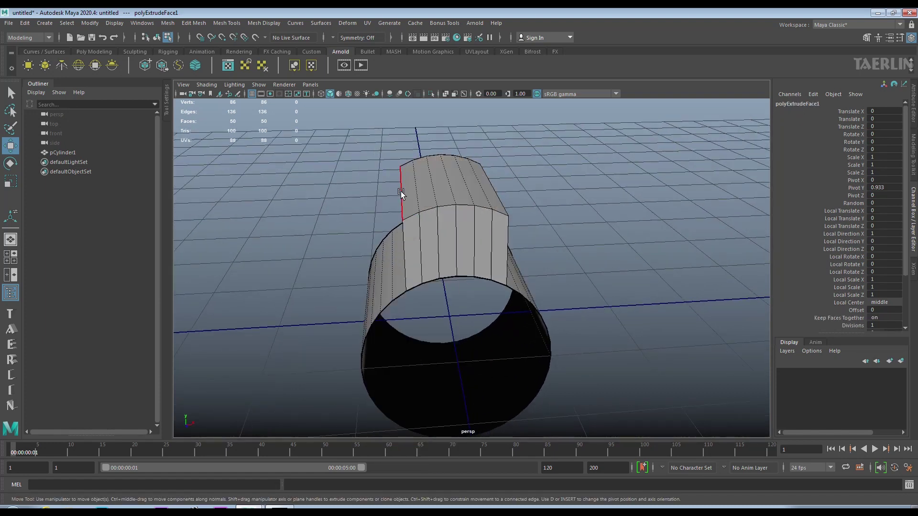
# - Select edges along the block's top and move them upward to reshape it
pyautogui.click(401, 191)
pyautogui.keyDown('shift'); pyautogui.click(496, 183); pyautogui.keyUp('shift')
pyautogui.keyDown('alt'); pyautogui.moveTo(537, 198); pyautogui.dragTo(514, 174); pyautogui.keyUp('alt')
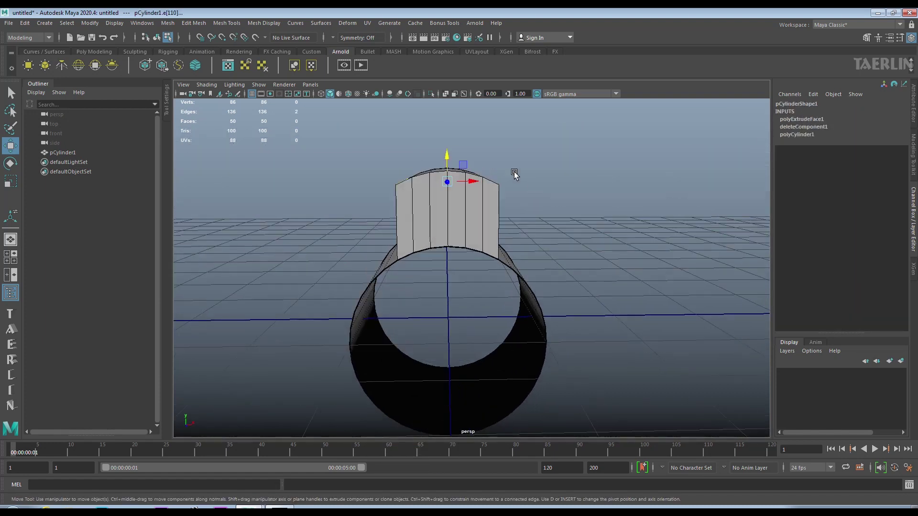
pyautogui.moveTo(446, 154); pyautogui.dragTo(456, 173)
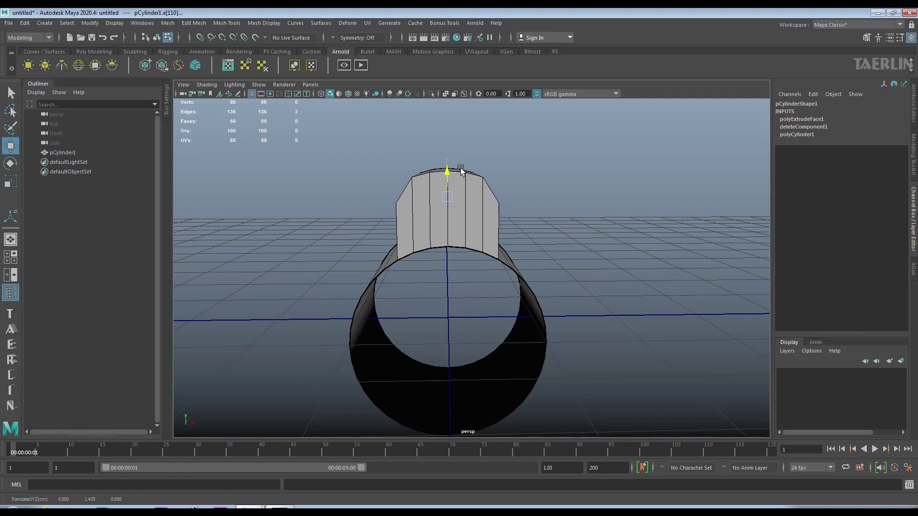
pyautogui.keyDown('alt'); pyautogui.moveTo(457, 173); pyautogui.dragTo(451, 180); pyautogui.keyUp('alt')
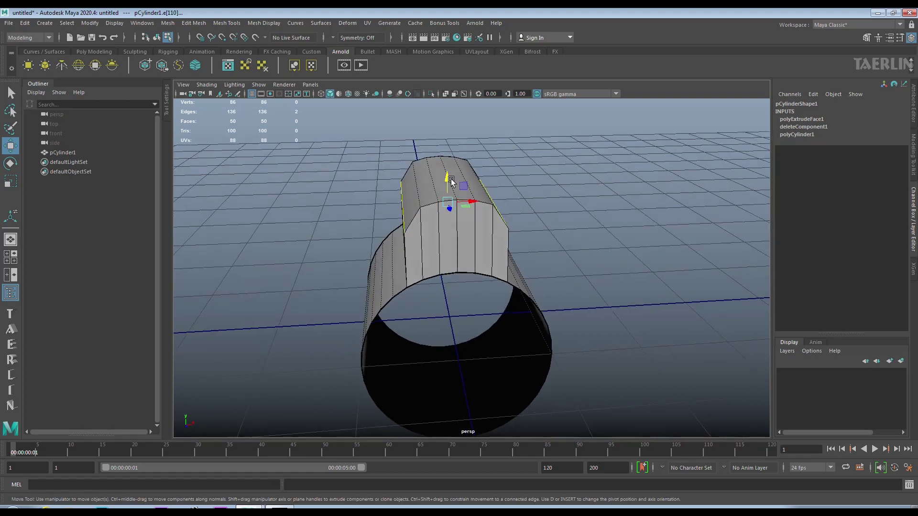
pyautogui.click(420, 186)
pyautogui.keyDown('alt'); pyautogui.moveTo(476, 178); pyautogui.dragTo(463, 153); pyautogui.keyUp('alt')
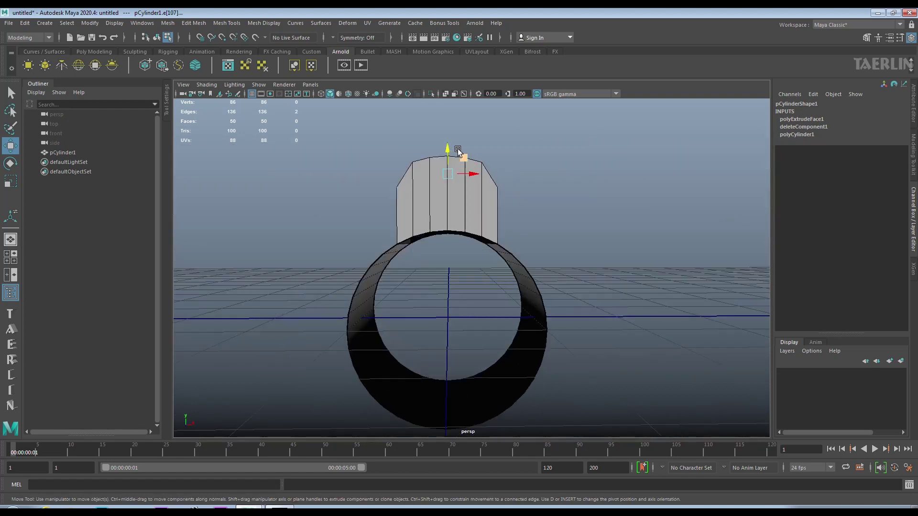
pyautogui.keyDown('shift'); pyautogui.click(446, 149); pyautogui.keyUp('shift')
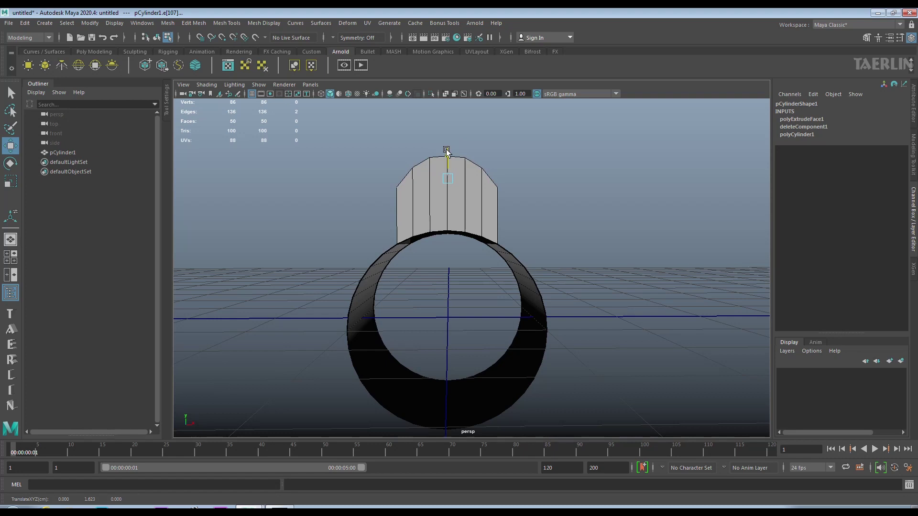
pyautogui.keyDown('alt'); pyautogui.moveTo(445, 158); pyautogui.dragTo(510, 173); pyautogui.keyUp('alt')
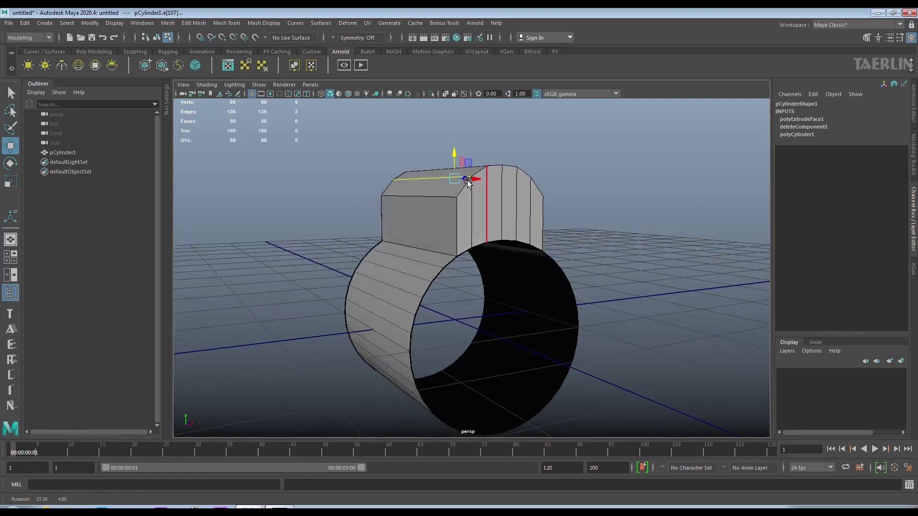
# - Scale the block's top faces narrower so it tapers, then return to Object Mode
pyautogui.moveTo(510, 173); pyautogui.dragTo(508, 195, button='right')
pyautogui.click(494, 170)
pyautogui.keyDown('alt'); pyautogui.moveTo(495, 169); pyautogui.dragTo(478, 168); pyautogui.keyUp('alt')
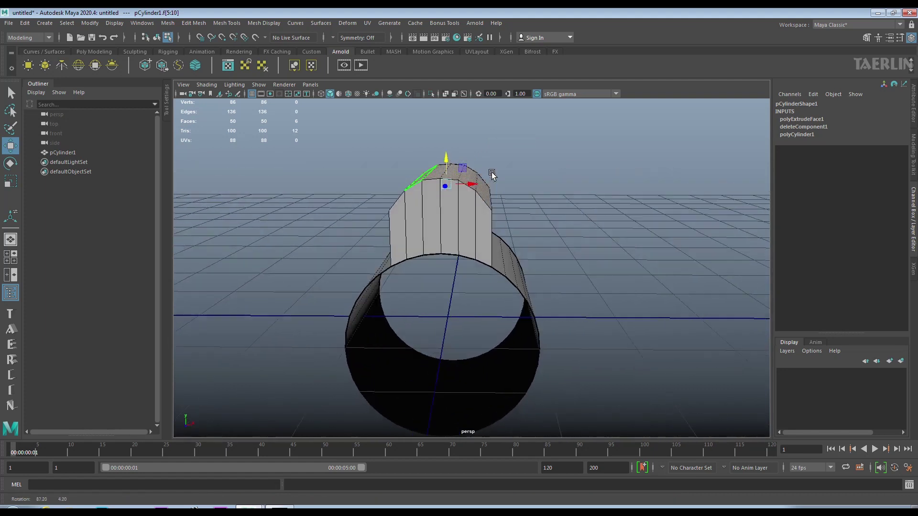
pyautogui.click(10, 180)
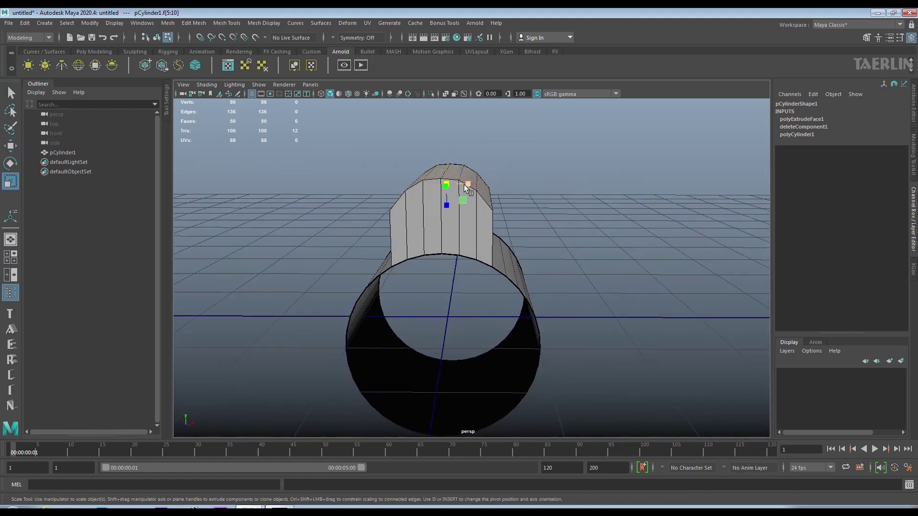
pyautogui.moveTo(468, 183); pyautogui.dragTo(476, 191)
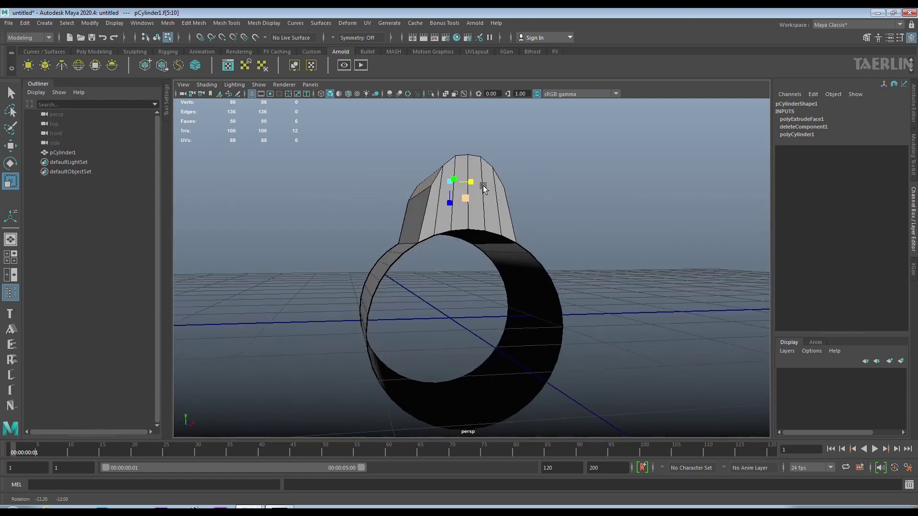
pyautogui.moveTo(475, 191)
pyautogui.keyDown('alt'); pyautogui.mouseDown()
pyautogui.moveTo(514, 193)
pyautogui.moveTo(475, 190)
pyautogui.mouseUp(); pyautogui.keyUp('alt')
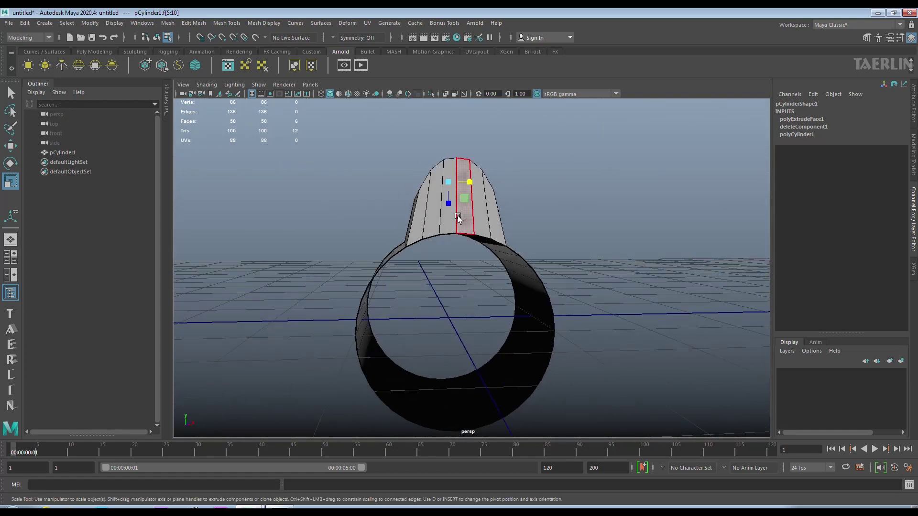
pyautogui.moveTo(401, 234)
pyautogui.keyDown('alt'); pyautogui.mouseDown()
pyautogui.moveTo(447, 232)
pyautogui.moveTo(506, 249)
pyautogui.moveTo(494, 246)
pyautogui.mouseUp(); pyautogui.keyUp('alt')
pyautogui.moveTo(494, 246); pyautogui.dragTo(545, 237, button='right')
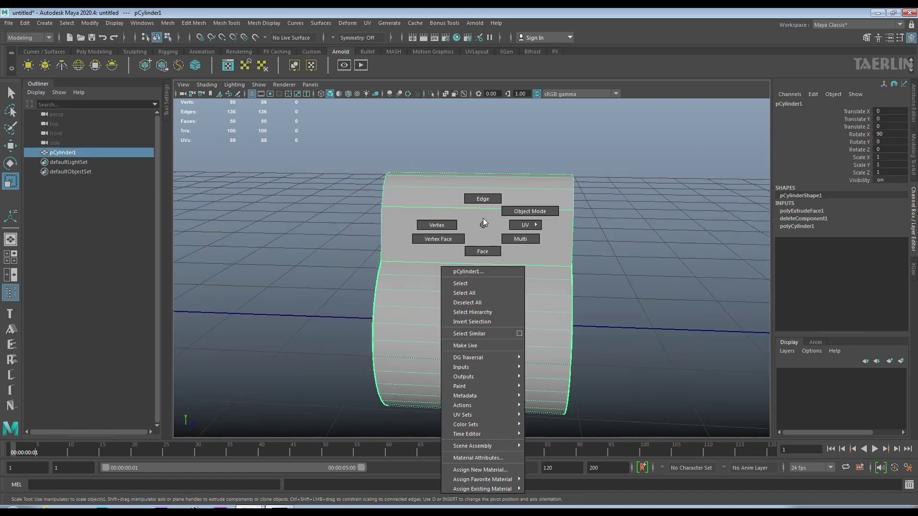
# - Split an edge ring through the middle of the ring and its block
pyautogui.moveTo(481, 237); pyautogui.dragTo(482, 197, button='right')
pyautogui.click(478, 188)
pyautogui.click(455, 189)
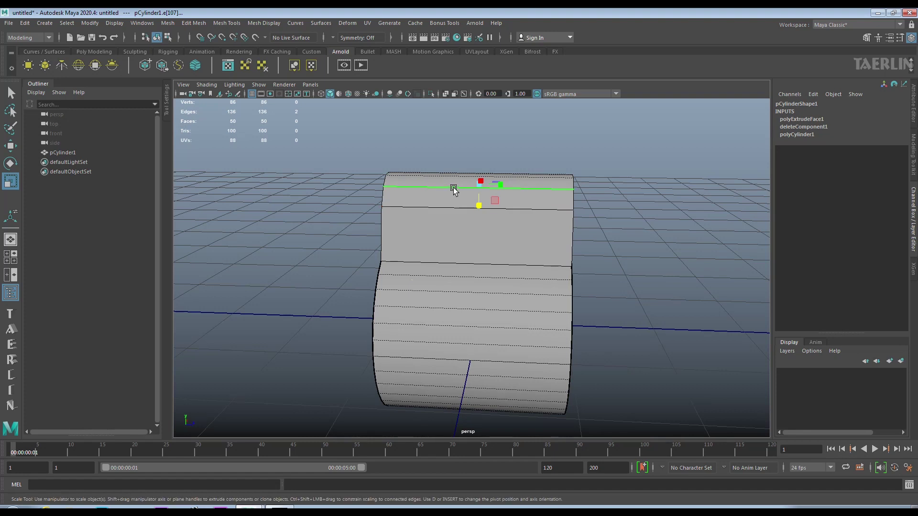
pyautogui.moveTo(454, 187)
pyautogui.keyDown('ctrl'); pyautogui.mouseDown(button='right')
pyautogui.moveTo(411, 205)
pyautogui.moveTo(468, 230)
pyautogui.mouseUp(button='right'); pyautogui.keyUp('ctrl')
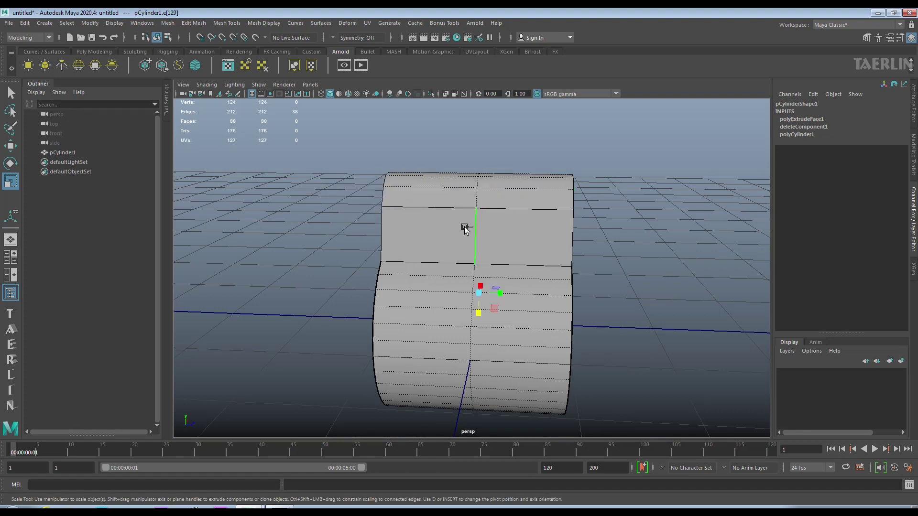
pyautogui.keyDown('alt'); pyautogui.moveTo(476, 229); pyautogui.dragTo(467, 229); pyautogui.keyUp('alt')
# - Box-select the ring's left-half faces and delete them
pyautogui.moveTo(462, 211)
pyautogui.mouseDown(button='right')
pyautogui.moveTo(461, 238)
pyautogui.moveTo(430, 248)
pyautogui.mouseUp(button='right')
pyautogui.moveTo(325, 146); pyautogui.dragTo(445, 423)
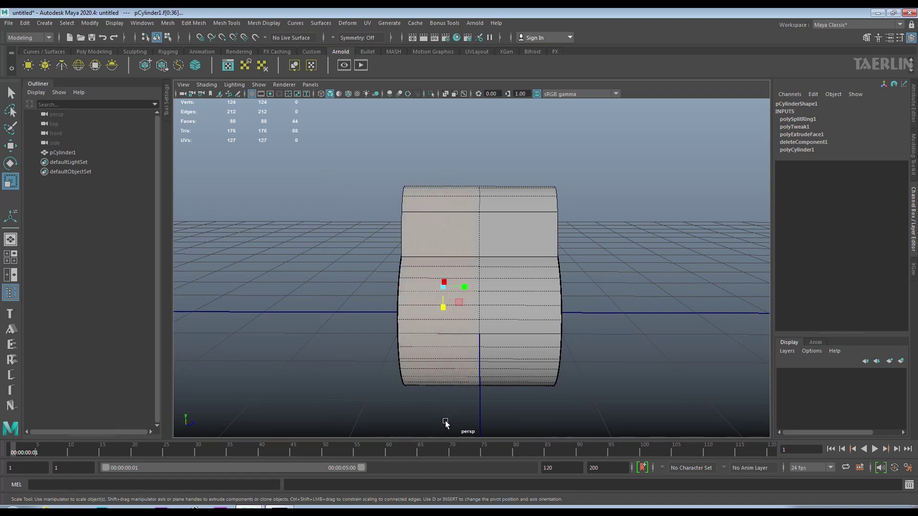
pyautogui.press('Delete')
pyautogui.keyDown('alt'); pyautogui.moveTo(552, 273); pyautogui.dragTo(532, 286); pyautogui.keyUp('alt')
pyautogui.moveTo(473, 248)
pyautogui.keyDown('alt'); pyautogui.mouseDown()
pyautogui.moveTo(454, 253)
pyautogui.moveTo(516, 235)
pyautogui.mouseUp(); pyautogui.keyUp('alt')
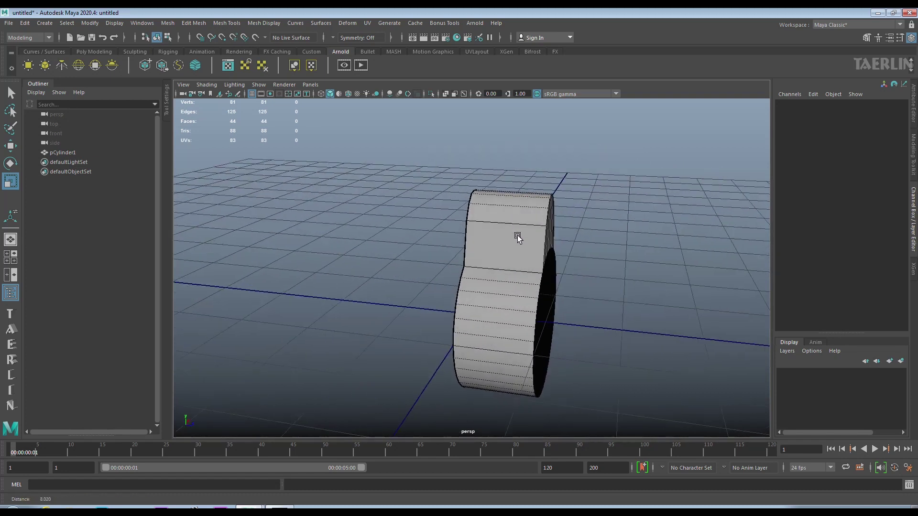
pyautogui.moveTo(517, 236)
pyautogui.keyDown('alt'); pyautogui.mouseDown(button='right')
pyautogui.moveTo(553, 282)
pyautogui.moveTo(543, 281)
pyautogui.mouseUp(button='right'); pyautogui.keyUp('alt')
pyautogui.moveTo(530, 207); pyautogui.dragTo(518, 191, button='right')
# - Add edge loops on the block with To Edge Ring and Split
pyautogui.click(519, 211)
pyautogui.keyDown('shift'); pyautogui.rightClick(514, 211); pyautogui.keyUp('shift')
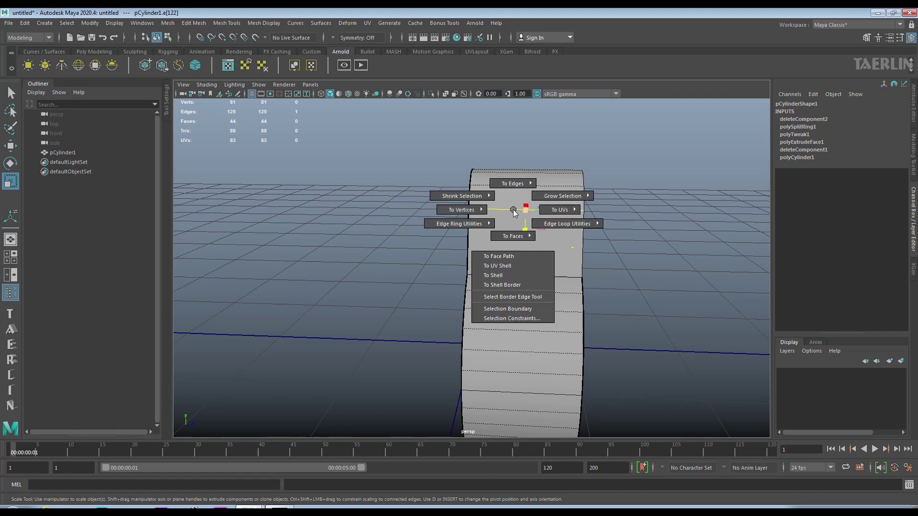
pyautogui.keyDown('shift'); pyautogui.moveTo(514, 211); pyautogui.dragTo(512, 245, button='right'); pyautogui.keyUp('shift')
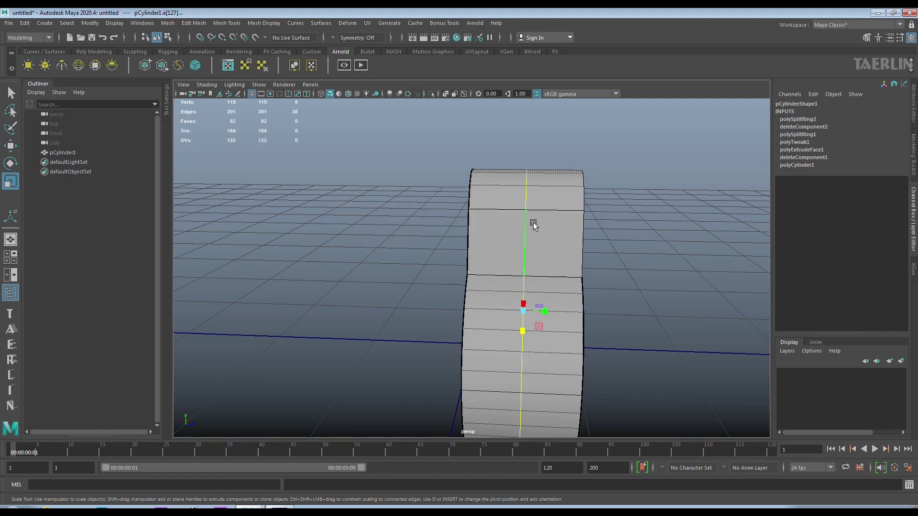
pyautogui.click(549, 212)
pyautogui.moveTo(549, 211)
pyautogui.keyDown('shift'); pyautogui.mouseDown(button='right')
pyautogui.moveTo(528, 225)
pyautogui.moveTo(544, 249)
pyautogui.mouseUp(button='right'); pyautogui.keyUp('shift')
# - Add two more edge loops, including a horizontal one across the block
pyautogui.click(491, 208)
pyautogui.moveTo(492, 207)
pyautogui.keyDown('shift'); pyautogui.mouseDown(button='right')
pyautogui.moveTo(498, 257)
pyautogui.moveTo(500, 244)
pyautogui.mouseUp(button='right'); pyautogui.keyUp('shift')
pyautogui.keyDown('alt'); pyautogui.moveTo(547, 246); pyautogui.dragTo(537, 244); pyautogui.keyUp('alt')
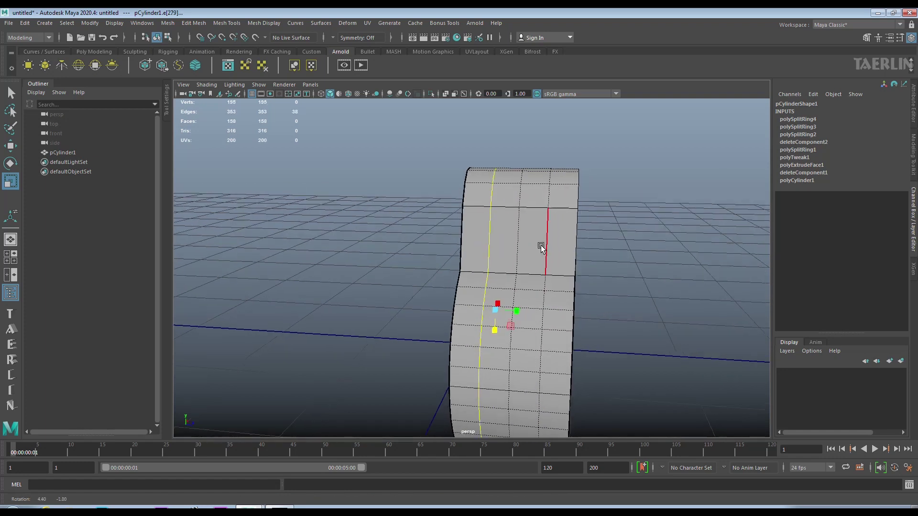
pyautogui.click(518, 240)
pyautogui.keyDown('shift'); pyautogui.moveTo(517, 235); pyautogui.dragTo(522, 262, button='right'); pyautogui.keyUp('shift')
pyautogui.moveTo(563, 256)
pyautogui.keyDown('alt'); pyautogui.mouseDown()
pyautogui.moveTo(504, 258)
pyautogui.moveTo(558, 255)
pyautogui.mouseUp(); pyautogui.keyUp('alt')
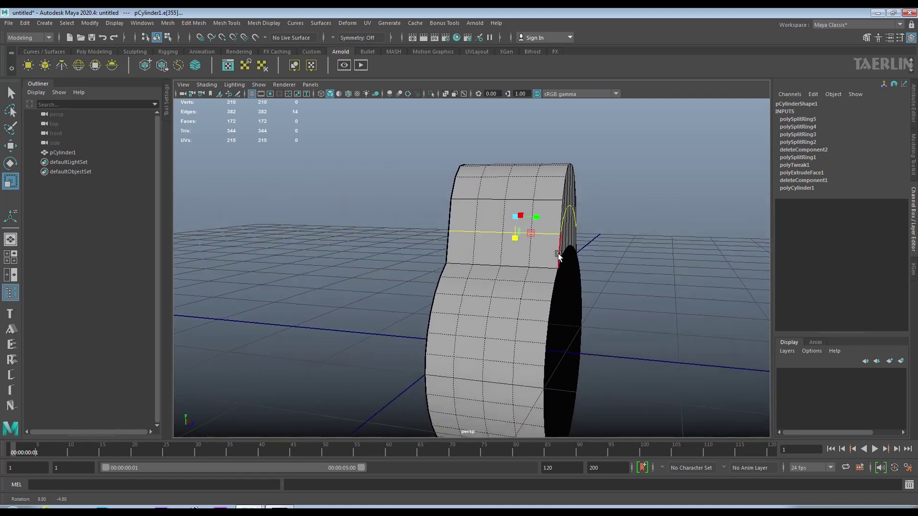
pyautogui.moveTo(492, 220)
pyautogui.keyDown('alt'); pyautogui.mouseDown()
pyautogui.moveTo(506, 229)
pyautogui.moveTo(400, 243)
pyautogui.moveTo(388, 236)
pyautogui.moveTo(439, 228)
pyautogui.mouseUp(); pyautogui.keyUp('alt')
pyautogui.moveTo(426, 201); pyautogui.dragTo(426, 218, button='right')
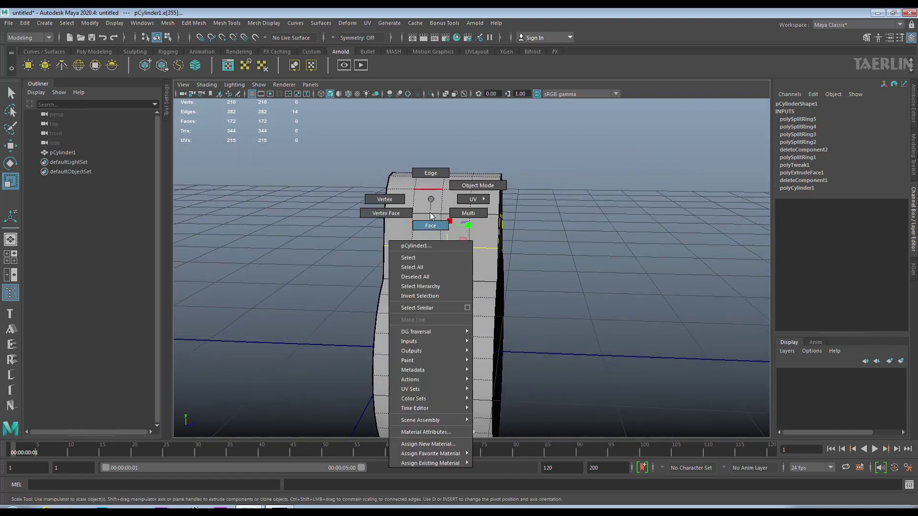
# - Select a patch of faces on the block's side
pyautogui.click(424, 224)
pyautogui.keyDown('alt'); pyautogui.moveTo(424, 224); pyautogui.dragTo(444, 199); pyautogui.keyUp('alt')
pyautogui.keyDown('shift'); pyautogui.click(461, 201); pyautogui.keyUp('shift')
pyautogui.keyDown('shift'); pyautogui.click(492, 222); pyautogui.keyUp('shift')
pyautogui.keyDown('shift'); pyautogui.click(469, 233); pyautogui.keyUp('shift')
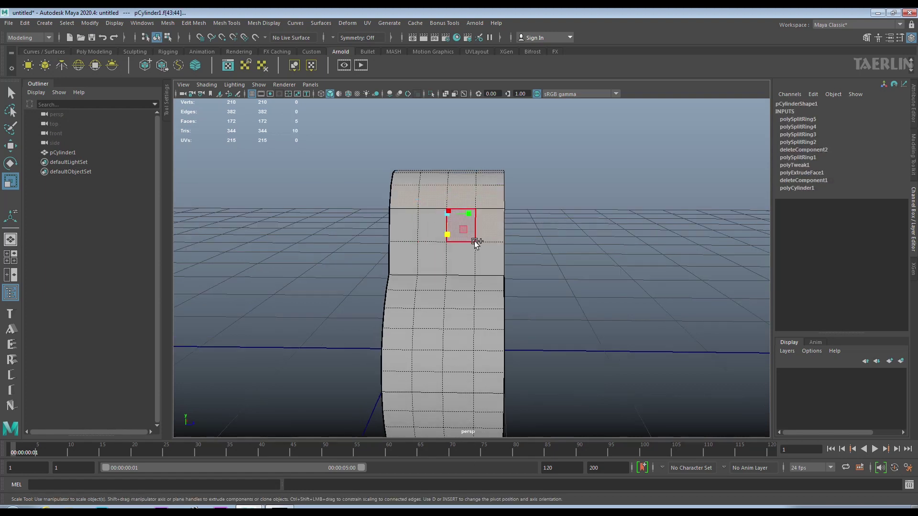
pyautogui.keyDown('shift'); pyautogui.click(464, 261); pyautogui.keyUp('shift')
pyautogui.keyDown('shift'); pyautogui.click(436, 266); pyautogui.keyUp('shift')
pyautogui.keyDown('shift'); pyautogui.click(406, 258); pyautogui.keyUp('shift')
pyautogui.keyDown('shift'); pyautogui.click(409, 225); pyautogui.keyUp('shift')
pyautogui.keyDown('shift'); pyautogui.click(464, 220); pyautogui.keyUp('shift')
pyautogui.keyDown('shift'); pyautogui.click(428, 217); pyautogui.keyUp('shift')
pyautogui.moveTo(570, 253)
pyautogui.keyDown('alt'); pyautogui.mouseDown()
pyautogui.moveTo(455, 259)
pyautogui.moveTo(569, 253)
pyautogui.moveTo(516, 245)
pyautogui.mouseUp(); pyautogui.keyUp('alt')
# - Extrude the selected faces with a 0.13 offset, then extrude them once more
pyautogui.keyDown('shift'); pyautogui.moveTo(440, 189); pyautogui.dragTo(440, 216, button='right'); pyautogui.keyUp('shift')
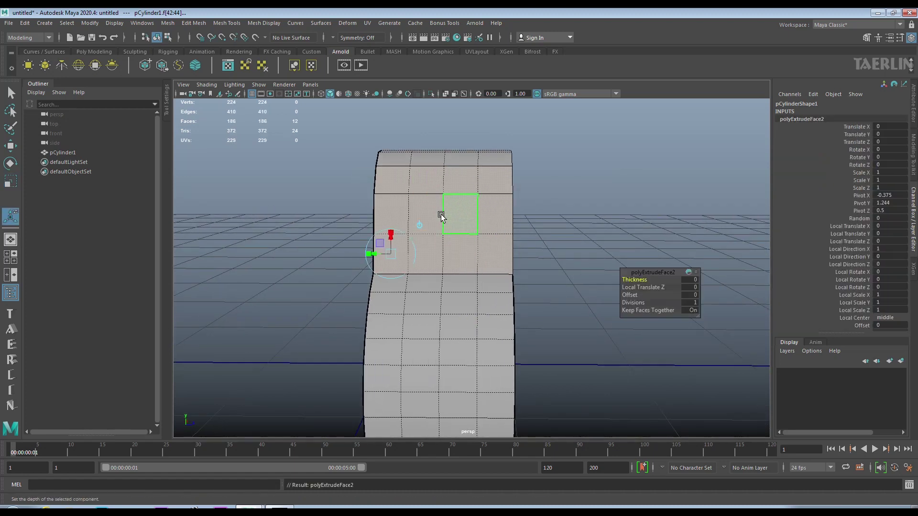
pyautogui.moveTo(629, 295); pyautogui.dragTo(639, 296)
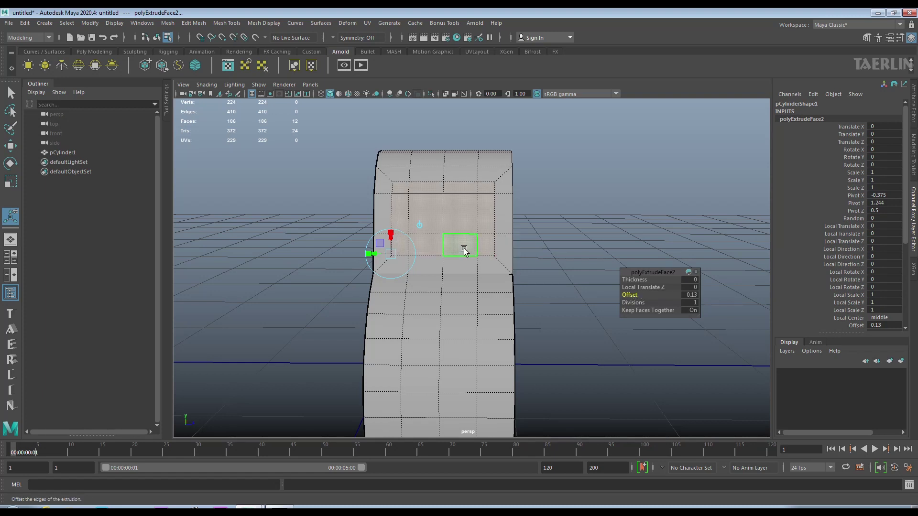
pyautogui.keyDown('shift'); pyautogui.rightClick(453, 219); pyautogui.keyUp('shift')
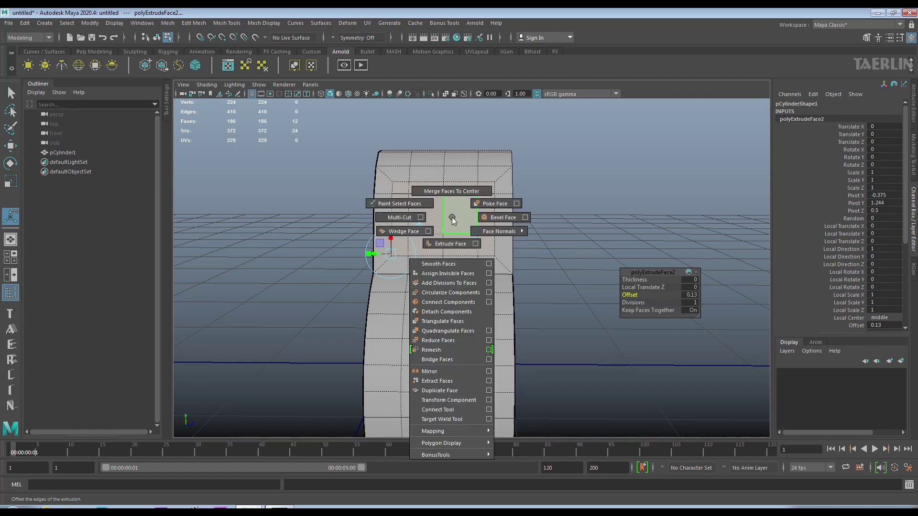
pyautogui.click(450, 244)
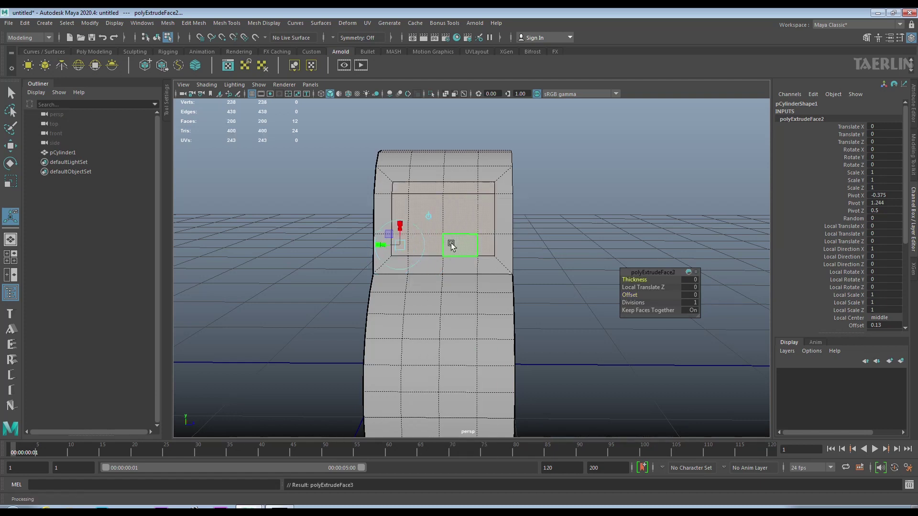
pyautogui.keyDown('shift'); pyautogui.rightClick(450, 211); pyautogui.keyUp('shift')
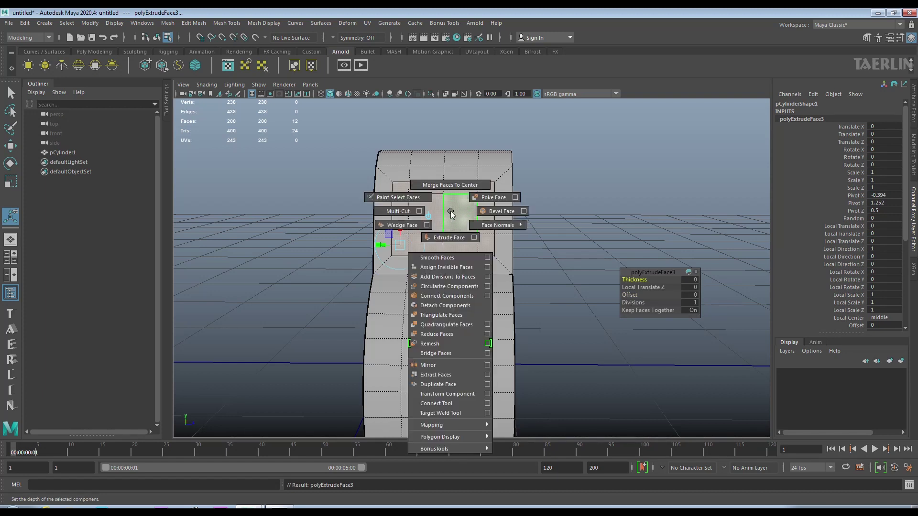
# - Circularize the inset faces with Surface (average) alignment and -0.16 radial offset
pyautogui.click(446, 287)
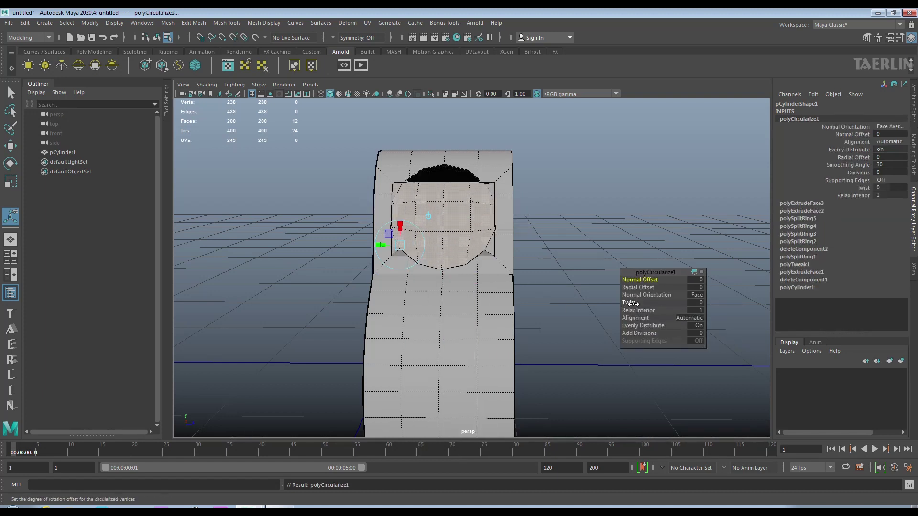
pyautogui.keyDown('alt'); pyautogui.moveTo(454, 249); pyautogui.dragTo(419, 286); pyautogui.keyUp('alt')
pyautogui.keyDown('alt'); pyautogui.moveTo(420, 286); pyautogui.dragTo(434, 321, button='right'); pyautogui.keyUp('alt')
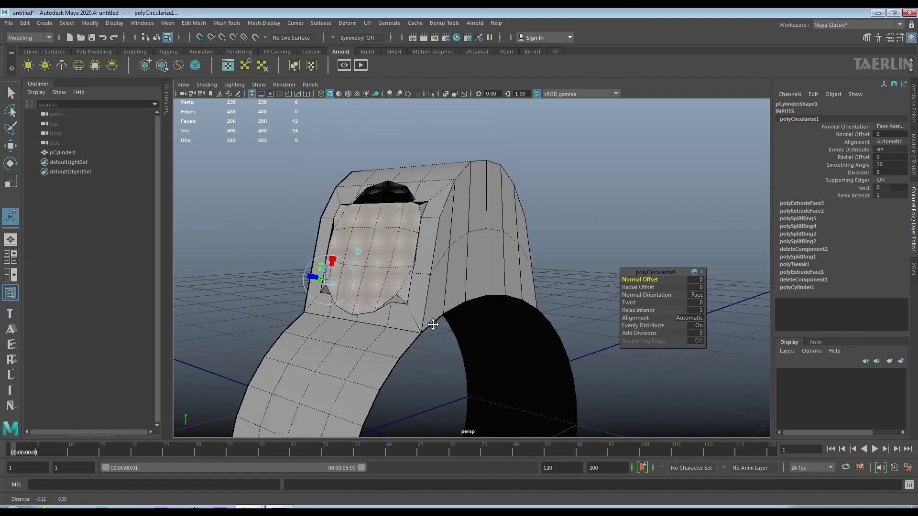
pyautogui.click(696, 317)
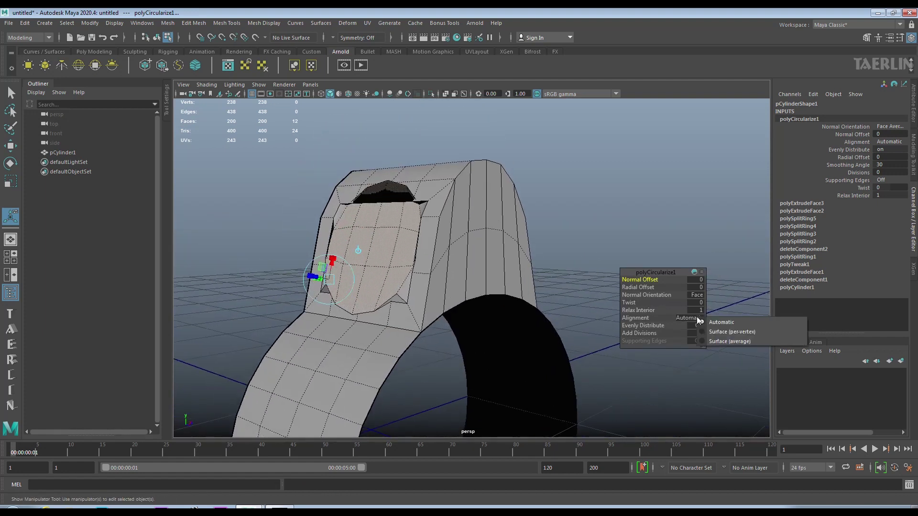
pyautogui.click(703, 340)
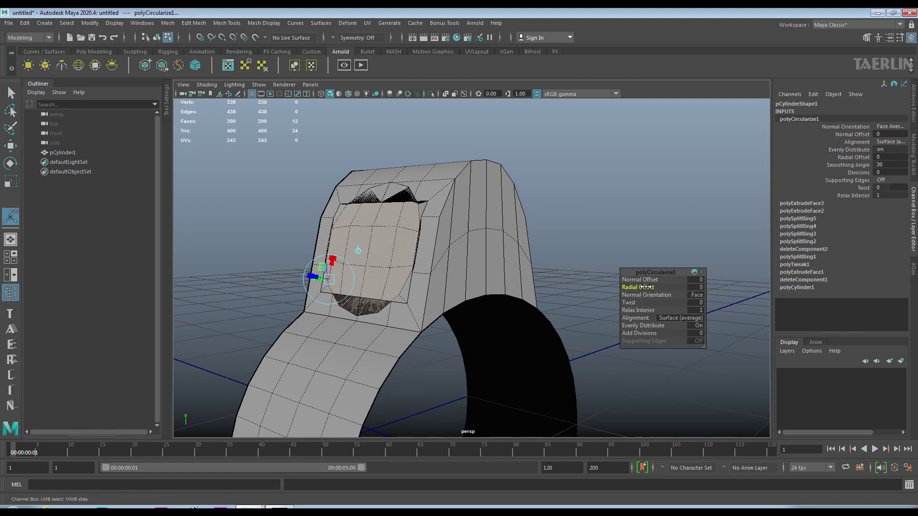
pyautogui.moveTo(645, 287); pyautogui.dragTo(639, 287)
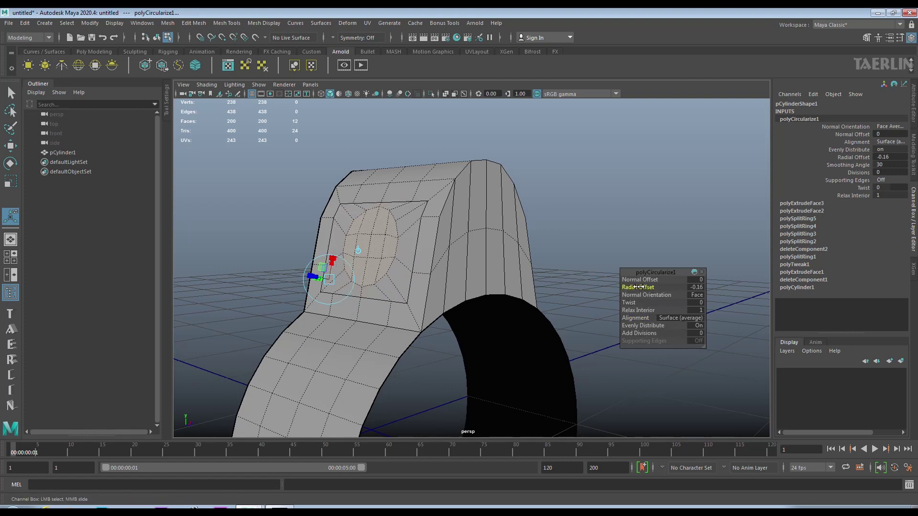
pyautogui.keyDown('alt'); pyautogui.moveTo(467, 247); pyautogui.dragTo(573, 259); pyautogui.keyUp('alt')
pyautogui.moveTo(596, 256)
pyautogui.keyDown('alt'); pyautogui.mouseDown()
pyautogui.moveTo(428, 238)
pyautogui.moveTo(430, 250)
pyautogui.moveTo(500, 258)
pyautogui.moveTo(497, 250)
pyautogui.moveTo(521, 246)
pyautogui.moveTo(500, 254)
pyautogui.mouseUp(); pyautogui.keyUp('alt')
pyautogui.click(500, 255)
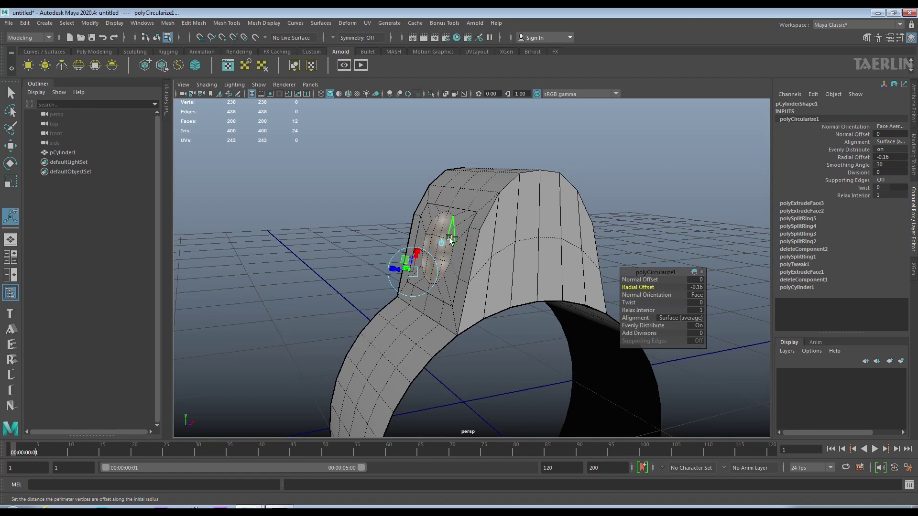
# - Extrude the circular face and move it inward into the block as a bolt hole
pyautogui.keyDown('shift'); pyautogui.moveTo(500, 256); pyautogui.dragTo(423, 262, button='right'); pyautogui.keyUp('shift')
pyautogui.keyDown('alt'); pyautogui.moveTo(510, 267); pyautogui.dragTo(477, 289); pyautogui.keyUp('alt')
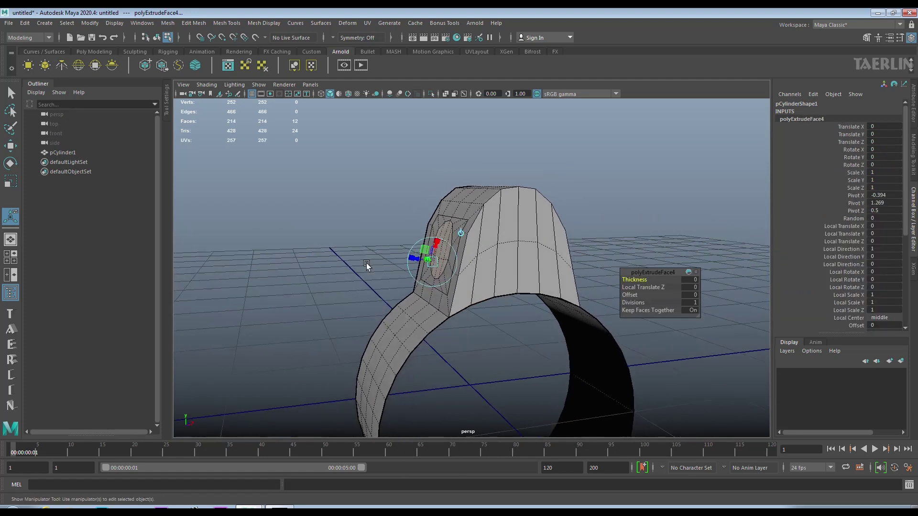
pyautogui.press('w')
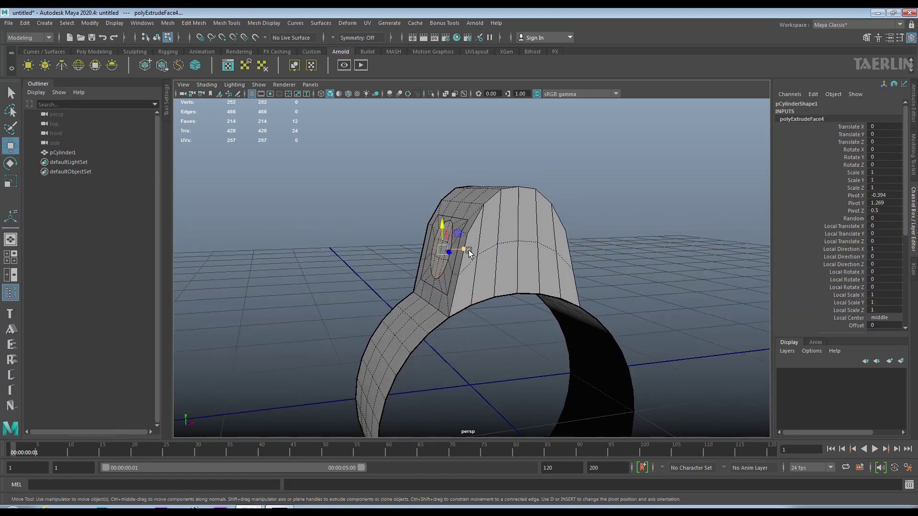
pyautogui.moveTo(468, 253)
pyautogui.keyDown('alt'); pyautogui.mouseDown()
pyautogui.moveTo(592, 256)
pyautogui.moveTo(513, 264)
pyautogui.moveTo(462, 252)
pyautogui.mouseUp(); pyautogui.keyUp('alt')
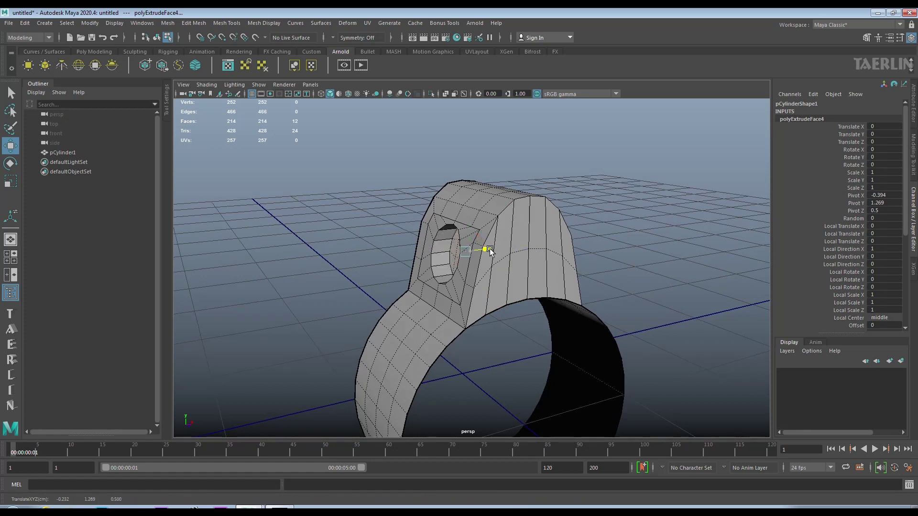
pyautogui.moveTo(541, 289)
pyautogui.keyDown('alt'); pyautogui.mouseDown()
pyautogui.moveTo(511, 277)
pyautogui.moveTo(510, 300)
pyautogui.moveTo(653, 300)
pyautogui.moveTo(549, 298)
pyautogui.mouseUp(); pyautogui.keyUp('alt')
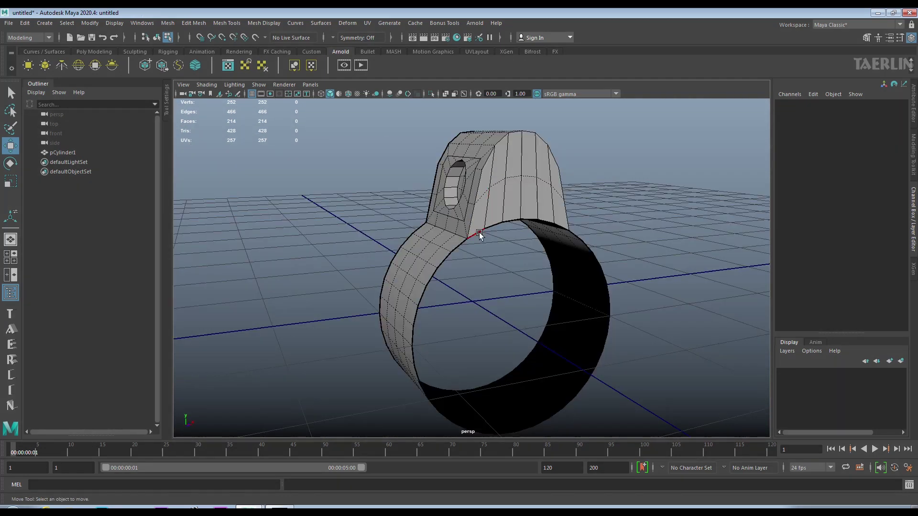
pyautogui.doubleClick(480, 234)
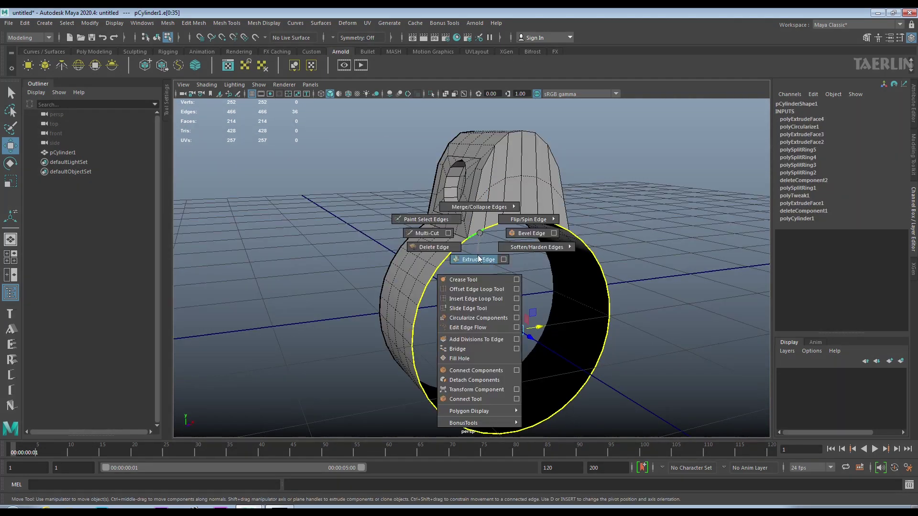
# - Extrude the inner edge loop, undo the offset, and scale the rim faces outward into a wide flat face
pyautogui.keyDown('shift'); pyautogui.moveTo(480, 233); pyautogui.dragTo(478, 264, button='right'); pyautogui.keyUp('shift')
pyautogui.click(632, 295)
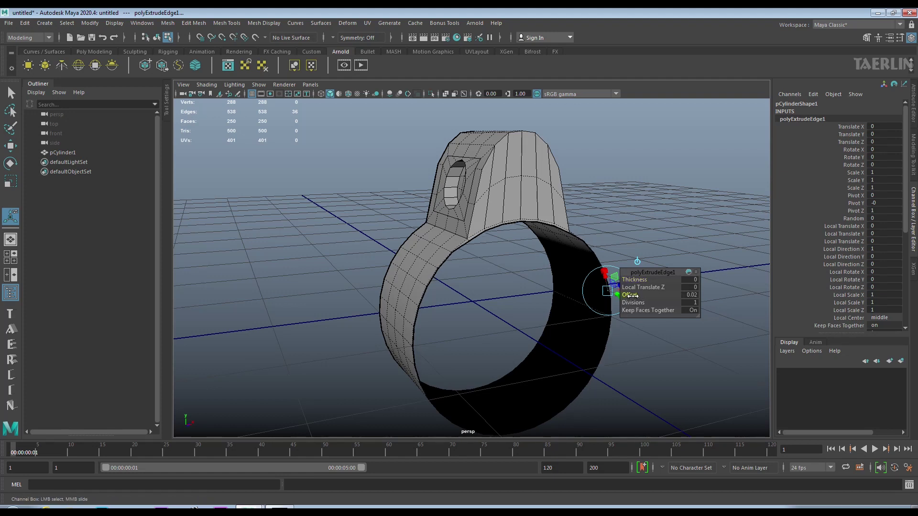
pyautogui.moveTo(632, 295); pyautogui.dragTo(635, 297, button='middle')
pyautogui.hotkey('ctrl', 'z')
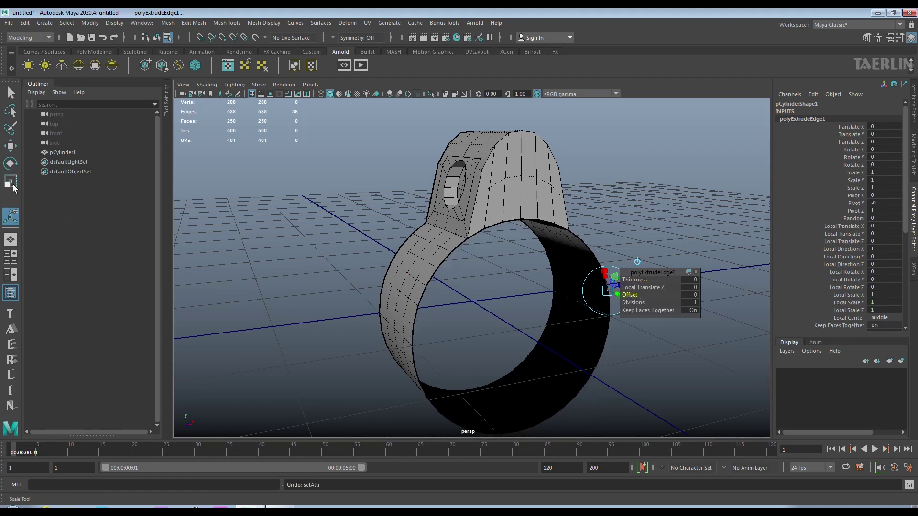
pyautogui.click(13, 186)
pyautogui.moveTo(518, 336); pyautogui.dragTo(489, 316)
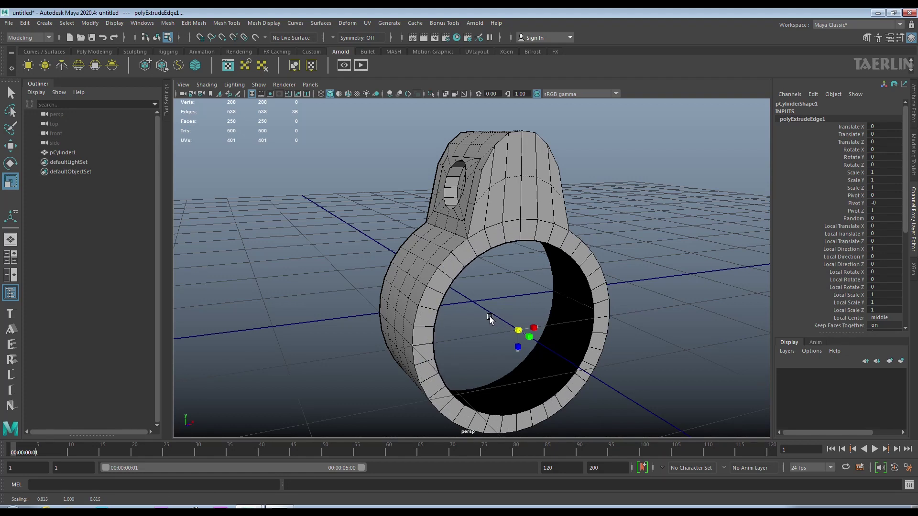
# - Extrude the ring's inner rim edge and slide the new edge loop along X back through the ring
pyautogui.keyDown('shift'); pyautogui.rightClick(443, 266); pyautogui.keyUp('shift')
pyautogui.click(439, 291)
pyautogui.keyDown('alt'); pyautogui.moveTo(461, 290); pyautogui.dragTo(482, 292); pyautogui.keyUp('alt')
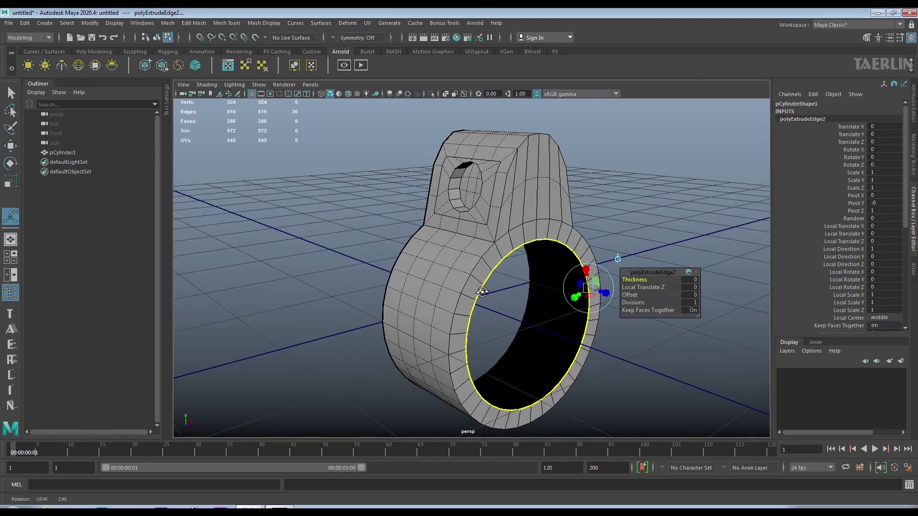
pyautogui.click(10, 146)
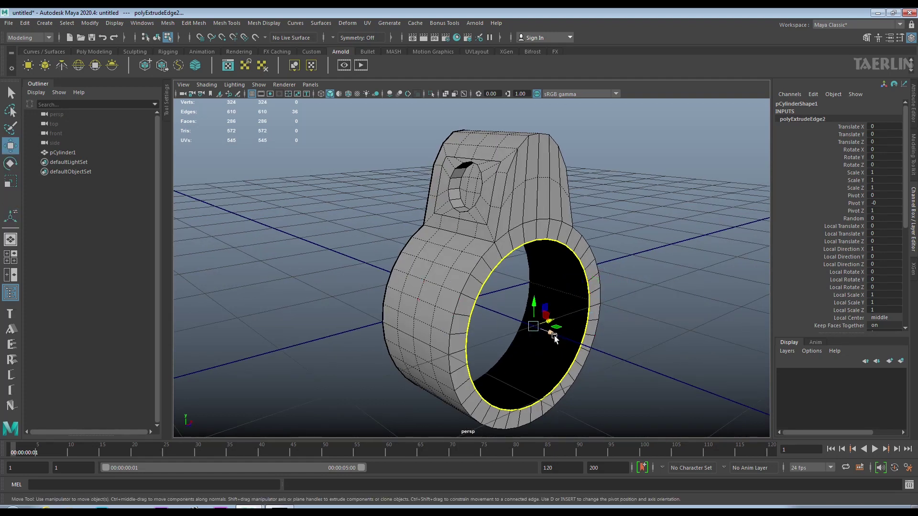
pyautogui.moveTo(554, 336)
pyautogui.mouseDown()
pyautogui.moveTo(498, 301)
pyautogui.moveTo(482, 307)
pyautogui.moveTo(579, 293)
pyautogui.moveTo(471, 299)
pyautogui.moveTo(494, 317)
pyautogui.moveTo(467, 316)
pyautogui.mouseUp()
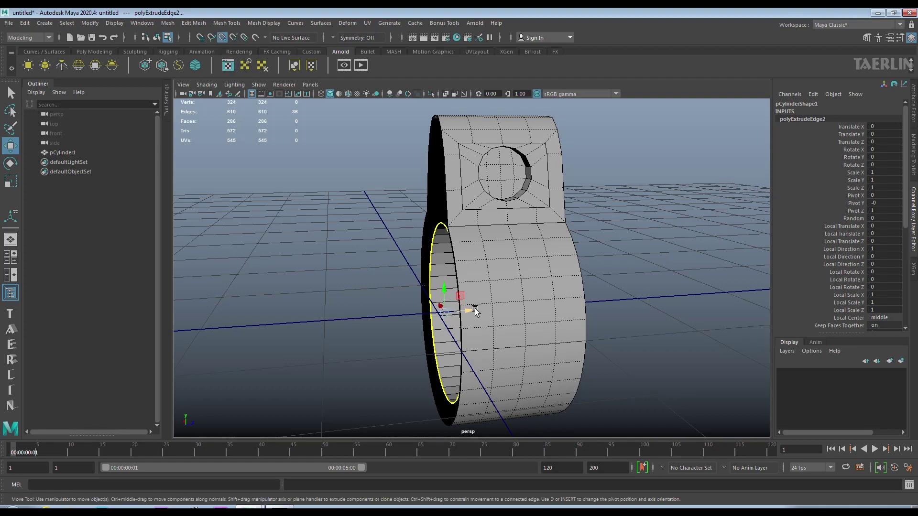
pyautogui.moveTo(477, 311); pyautogui.dragTo(416, 315)
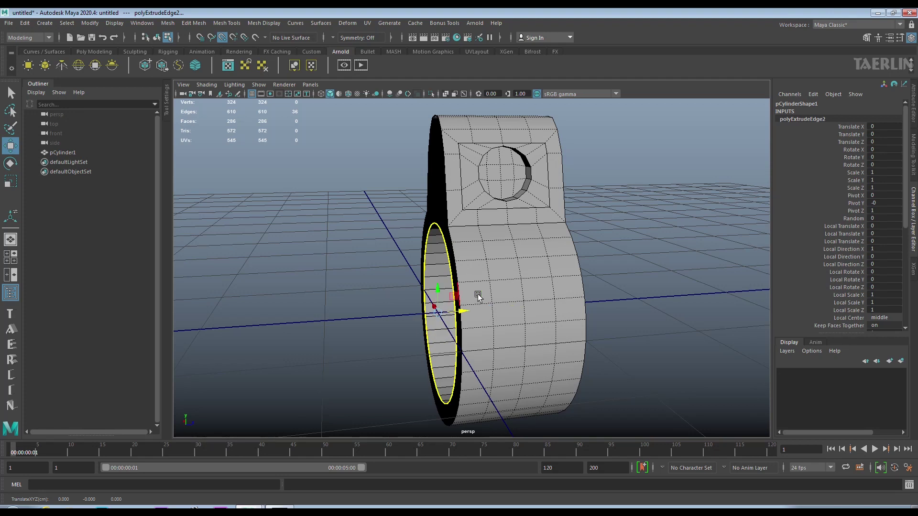
pyautogui.moveTo(587, 337)
pyautogui.keyDown('alt'); pyautogui.mouseDown()
pyautogui.moveTo(574, 316)
pyautogui.moveTo(467, 348)
pyautogui.moveTo(467, 332)
pyautogui.moveTo(531, 334)
pyautogui.moveTo(516, 309)
pyautogui.mouseUp(); pyautogui.keyUp('alt')
pyautogui.moveTo(528, 289); pyautogui.dragTo(525, 226, button='right')
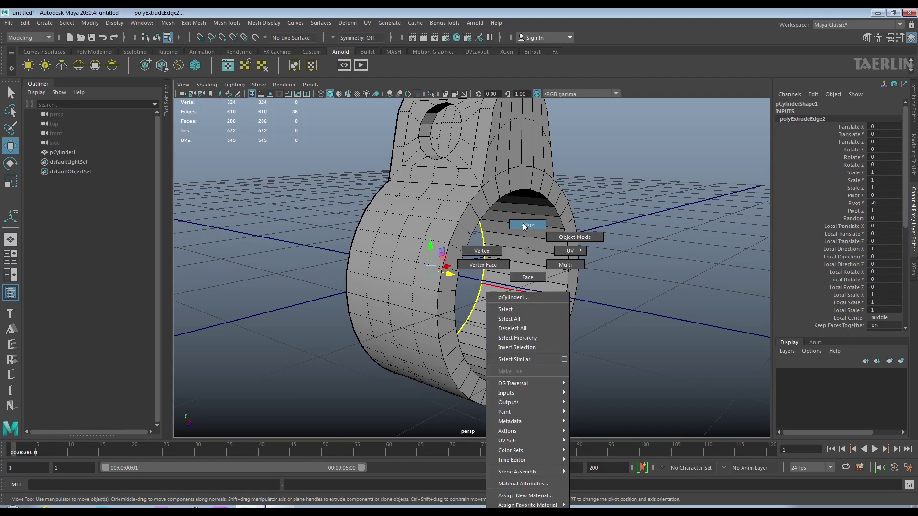
# - Insert three edge loops around the ring's inner wall with To Edge Ring and Split
pyautogui.click(513, 271)
pyautogui.keyDown('shift'); pyautogui.moveTo(454, 288); pyautogui.dragTo(502, 301, button='right'); pyautogui.keyUp('shift')
pyautogui.click(553, 282)
pyautogui.keyDown('shift'); pyautogui.moveTo(552, 280); pyautogui.dragTo(570, 317, button='right'); pyautogui.keyUp('shift')
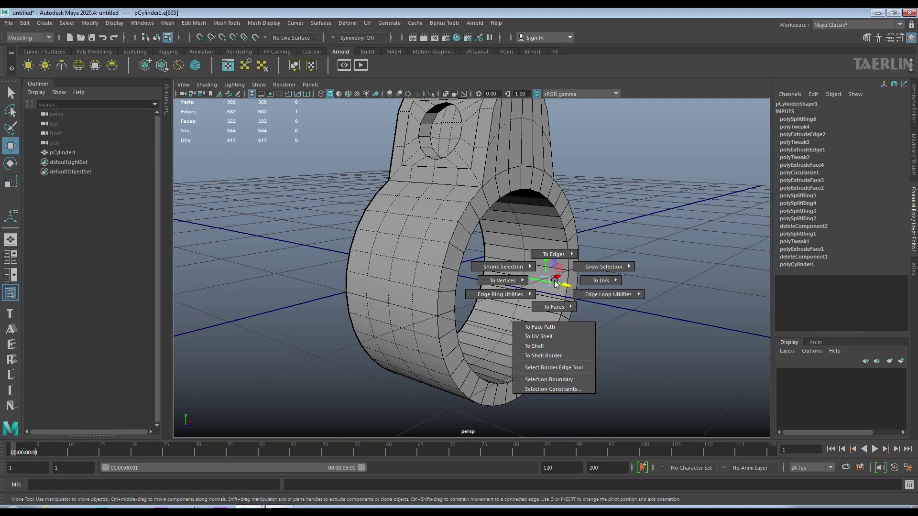
pyautogui.click(506, 238)
pyautogui.keyDown('shift'); pyautogui.moveTo(506, 239); pyautogui.dragTo(512, 294, button='right'); pyautogui.keyUp('shift')
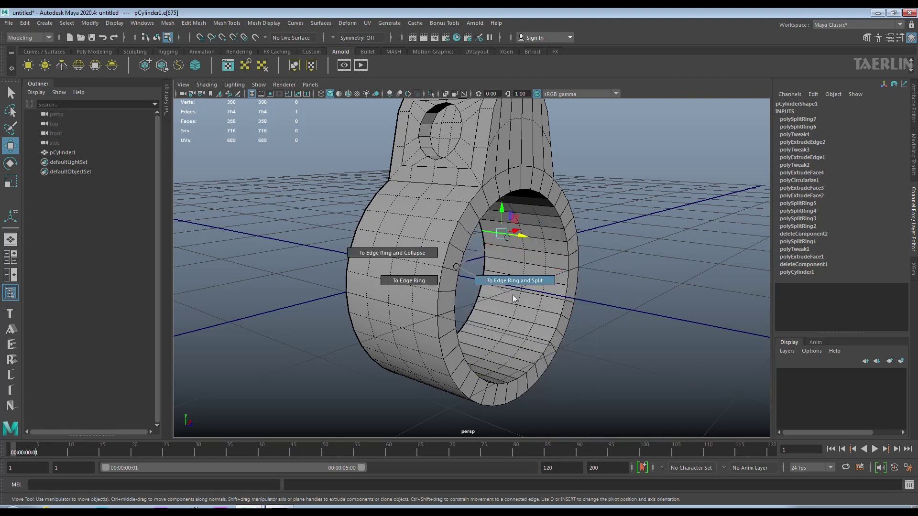
pyautogui.moveTo(515, 319)
pyautogui.keyDown('alt'); pyautogui.mouseDown()
pyautogui.moveTo(502, 316)
pyautogui.moveTo(512, 297)
pyautogui.mouseUp(); pyautogui.keyUp('alt')
pyautogui.moveTo(457, 167); pyautogui.dragTo(456, 148, button='right')
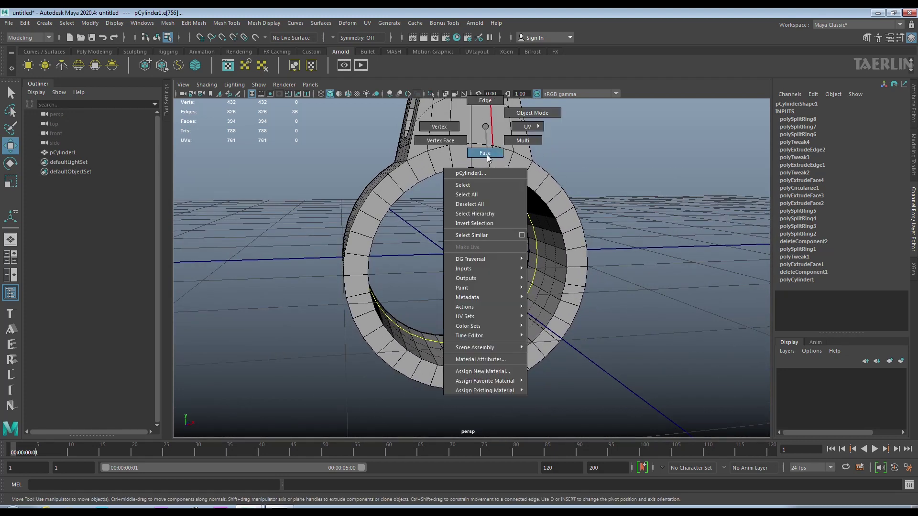
pyautogui.scroll(-5, 557, 271)
pyautogui.keyDown('alt'); pyautogui.moveTo(557, 271); pyautogui.dragTo(443, 216); pyautogui.keyUp('alt')
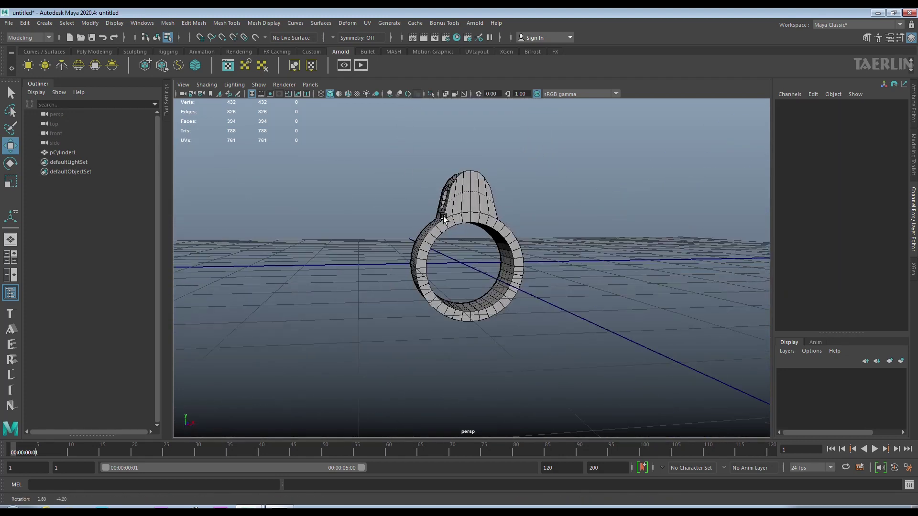
# - In the four-view front view, box-select and delete the lower half of the ring
pyautogui.press('space')
pyautogui.click(363, 422)
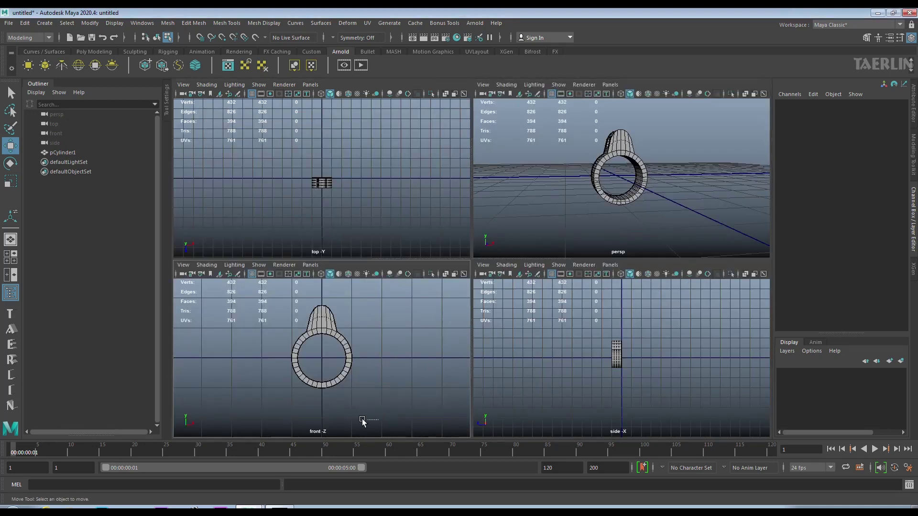
pyautogui.moveTo(262, 378); pyautogui.dragTo(256, 363)
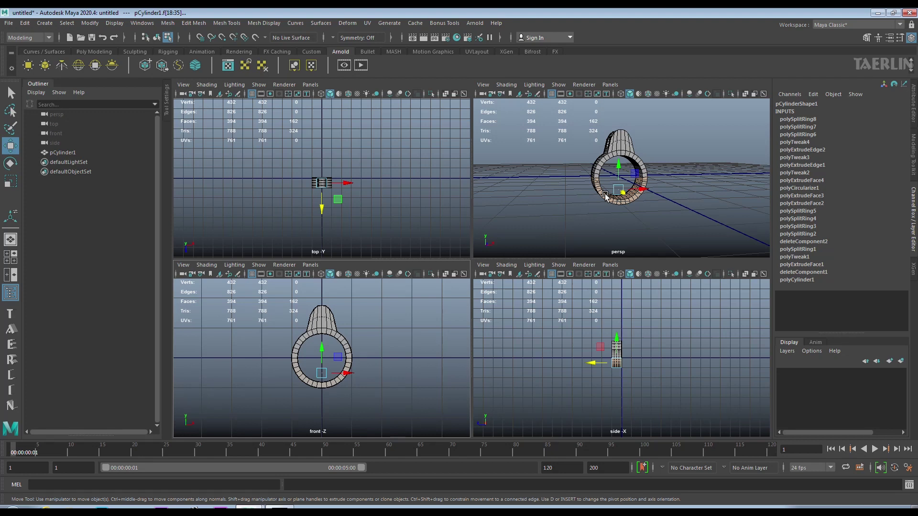
pyautogui.press('Delete')
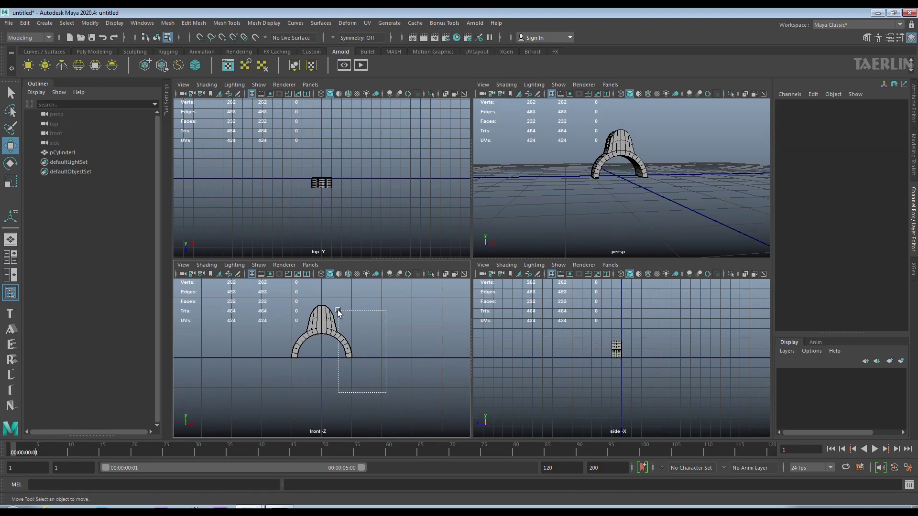
# - Delete the right half of the arch, leaving one upper quarter with its bolt block
pyautogui.moveTo(323, 280); pyautogui.dragTo(388, 393)
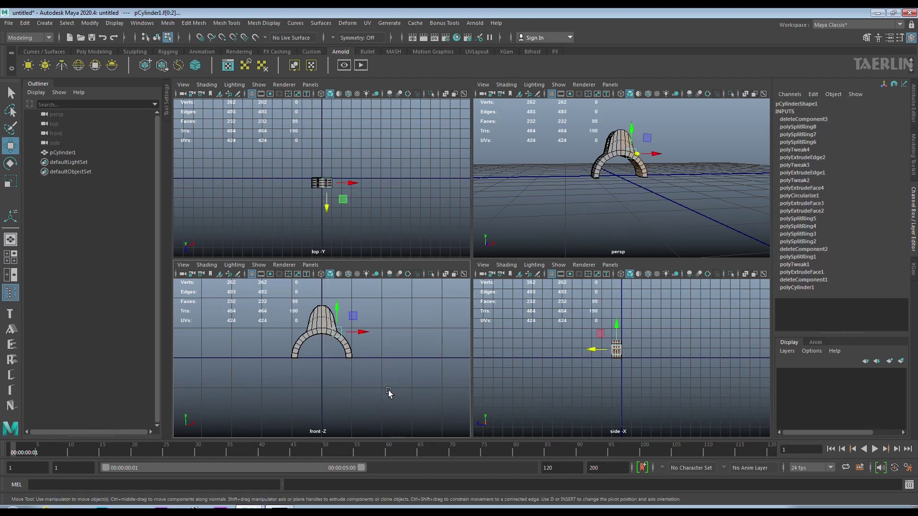
pyautogui.press('Delete')
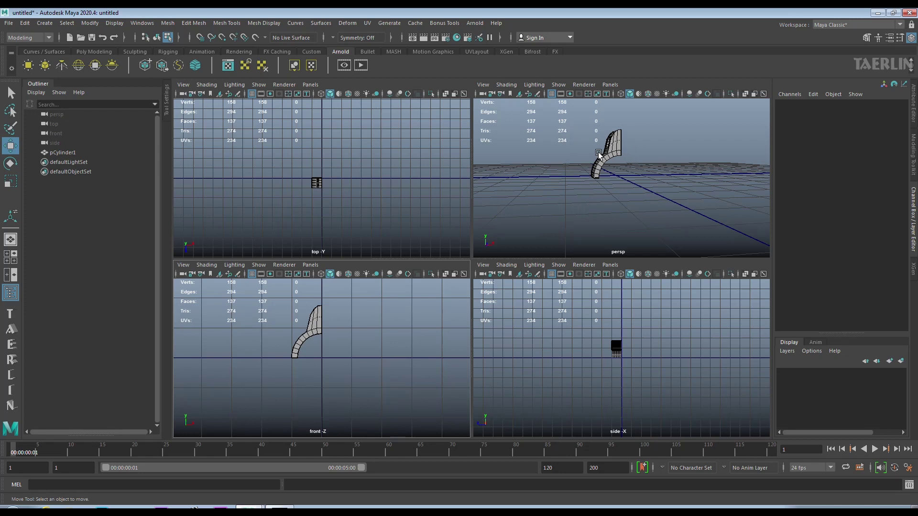
pyautogui.press('space')
pyautogui.moveTo(492, 271)
pyautogui.keyDown('alt'); pyautogui.mouseDown()
pyautogui.moveTo(500, 242)
pyautogui.moveTo(529, 254)
pyautogui.mouseUp(); pyautogui.keyUp('alt')
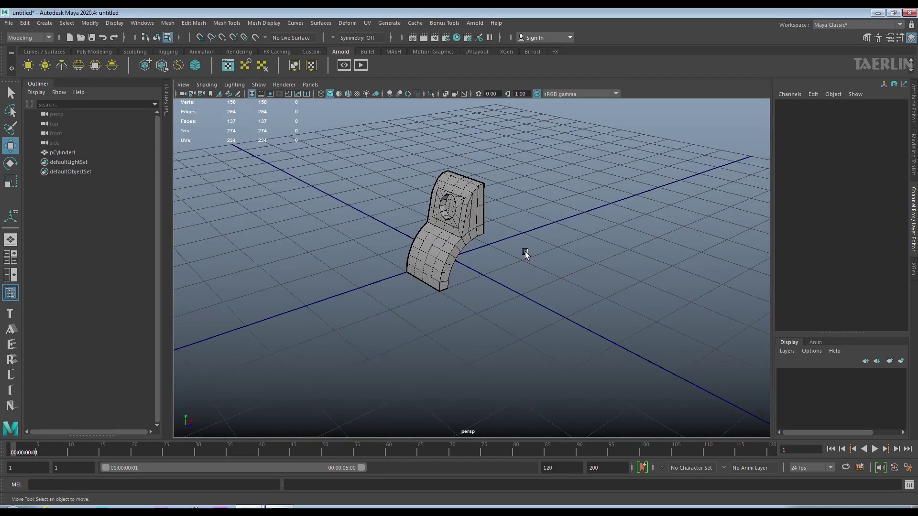
pyautogui.keyDown('alt'); pyautogui.moveTo(529, 254); pyautogui.dragTo(586, 320, button='right'); pyautogui.keyUp('alt')
pyautogui.moveTo(586, 320)
pyautogui.keyDown('alt'); pyautogui.mouseDown()
pyautogui.moveTo(508, 273)
pyautogui.moveTo(576, 317)
pyautogui.moveTo(517, 282)
pyautogui.moveTo(521, 264)
pyautogui.moveTo(538, 297)
pyautogui.moveTo(519, 280)
pyautogui.moveTo(526, 274)
pyautogui.moveTo(491, 273)
pyautogui.moveTo(513, 265)
pyautogui.moveTo(497, 252)
pyautogui.mouseUp(); pyautogui.keyUp('alt')
# - Select the run of top border edges on the block and extrude them
pyautogui.rightClick(452, 194)
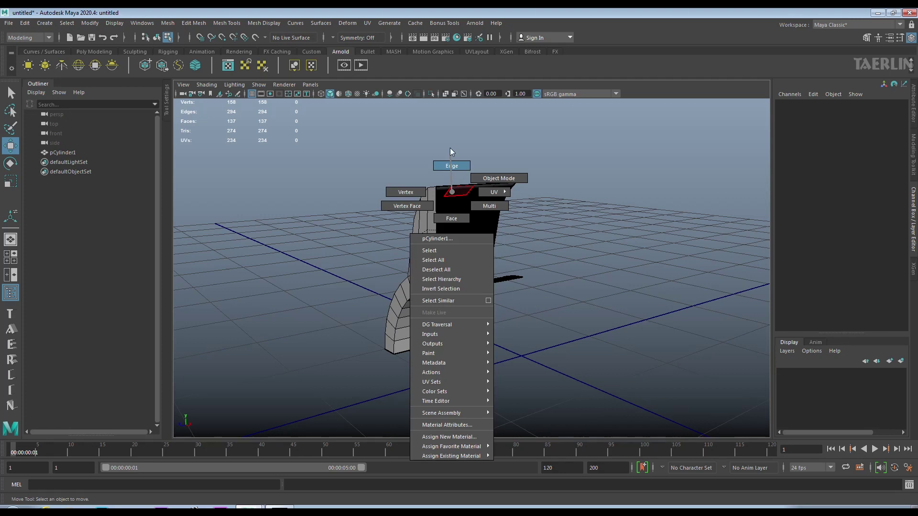
pyautogui.click(452, 152)
pyautogui.click(460, 186)
pyautogui.moveTo(470, 223)
pyautogui.keyDown('alt'); pyautogui.mouseDown()
pyautogui.moveTo(452, 330)
pyautogui.moveTo(512, 296)
pyautogui.mouseUp(); pyautogui.keyUp('alt')
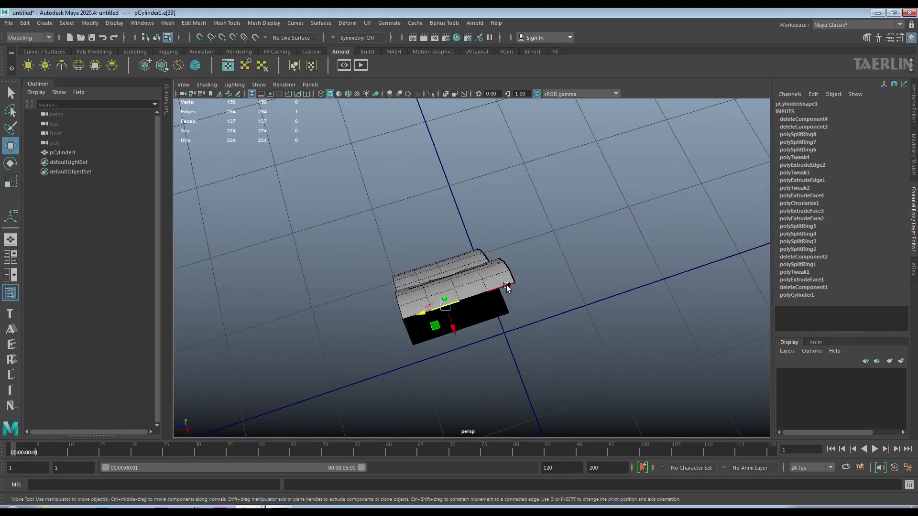
pyautogui.doubleClick(413, 314)
pyautogui.keyDown('alt'); pyautogui.moveTo(414, 315); pyautogui.dragTo(433, 239); pyautogui.keyUp('alt')
pyautogui.rightClick(433, 238)
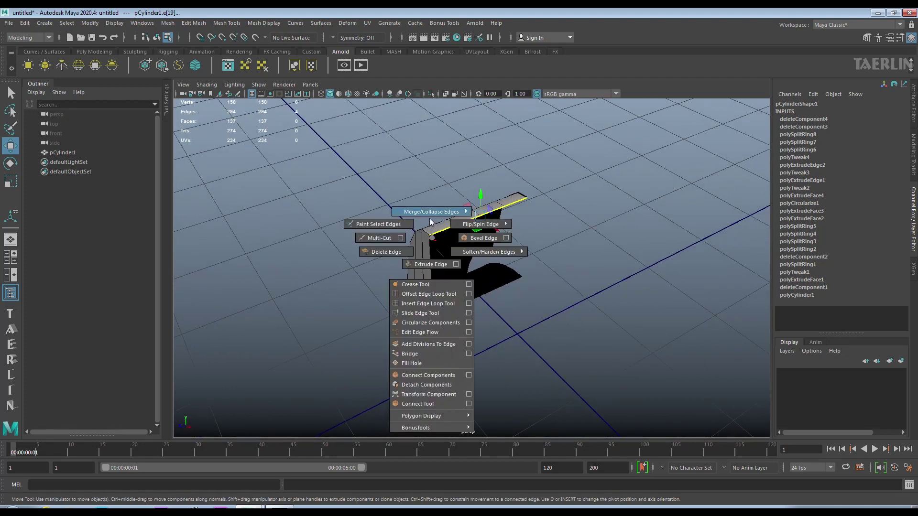
pyautogui.click(431, 264)
pyautogui.keyDown('alt'); pyautogui.moveTo(430, 264); pyautogui.dragTo(480, 258); pyautogui.keyUp('alt')
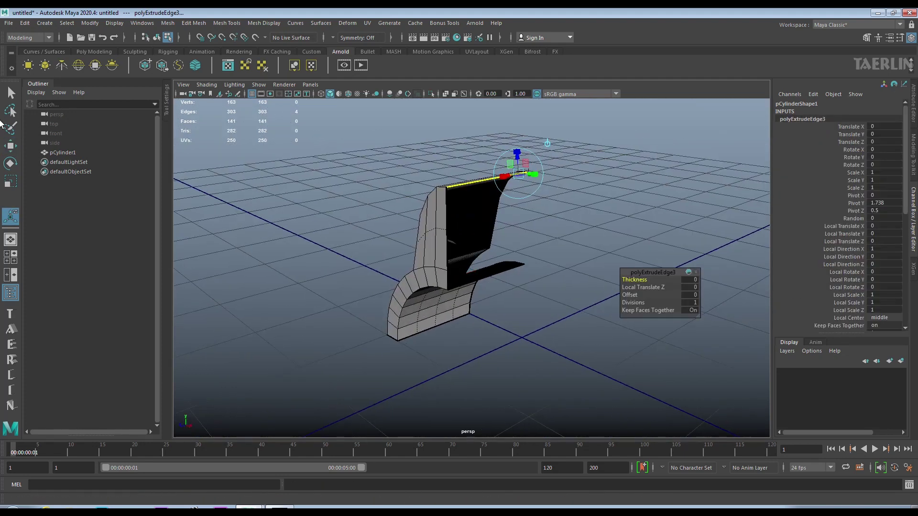
# - Drag the extruded edge down with the Move tool to form a side wall
pyautogui.click(10, 151)
pyautogui.moveTo(478, 215)
pyautogui.keyDown('alt'); pyautogui.mouseDown()
pyautogui.moveTo(490, 143)
pyautogui.moveTo(490, 231)
pyautogui.mouseUp(); pyautogui.keyUp('alt')
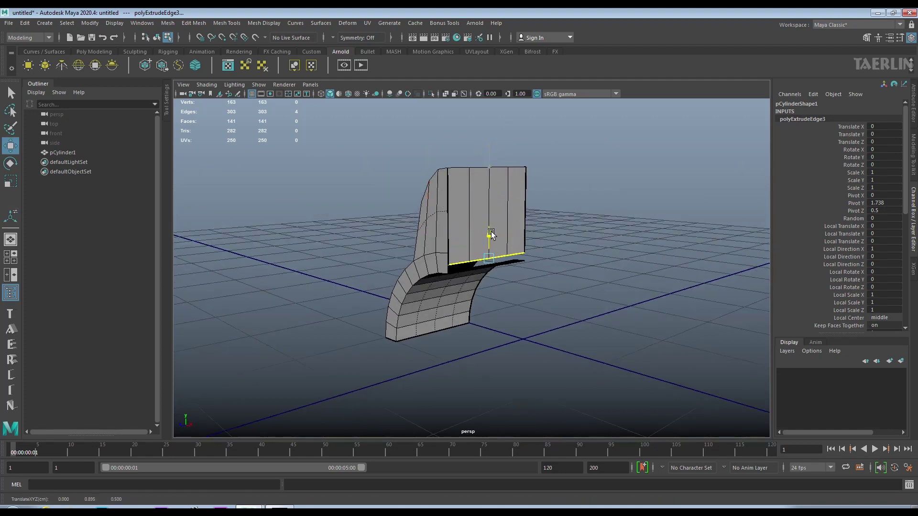
pyautogui.keyDown('alt'); pyautogui.moveTo(491, 239); pyautogui.dragTo(506, 267); pyautogui.keyUp('alt')
pyautogui.scroll(5, 526, 287)
pyautogui.moveTo(533, 299)
pyautogui.keyDown('alt'); pyautogui.mouseDown()
pyautogui.moveTo(508, 290)
pyautogui.moveTo(493, 311)
pyautogui.moveTo(489, 253)
pyautogui.mouseUp(); pyautogui.keyUp('alt')
pyautogui.keyDown('alt'); pyautogui.moveTo(489, 253); pyautogui.dragTo(495, 216, button='middle'); pyautogui.keyUp('alt')
pyautogui.keyDown('alt'); pyautogui.moveTo(496, 216); pyautogui.dragTo(494, 249, button='right'); pyautogui.keyUp('alt')
pyautogui.keyDown('alt'); pyautogui.moveTo(486, 239); pyautogui.dragTo(511, 258); pyautogui.keyUp('alt')
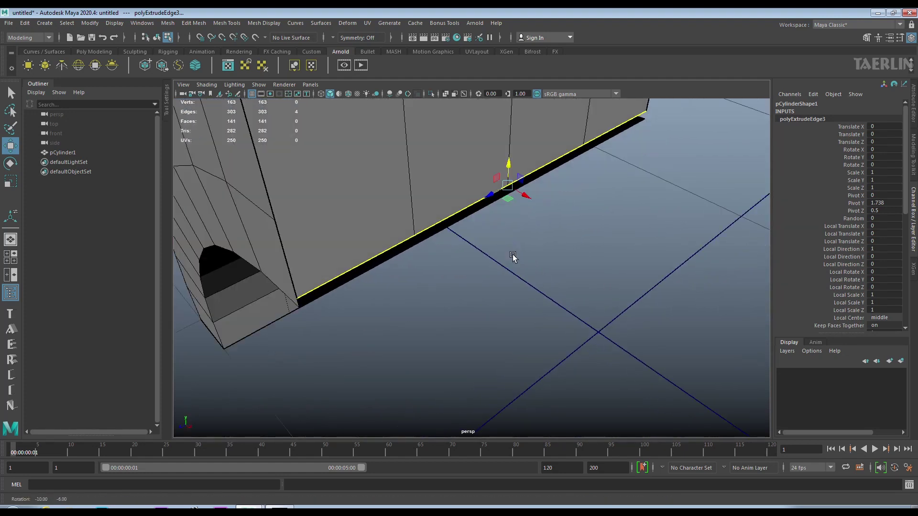
pyautogui.scroll(5, 540, 227)
pyautogui.scroll(-3, 541, 227)
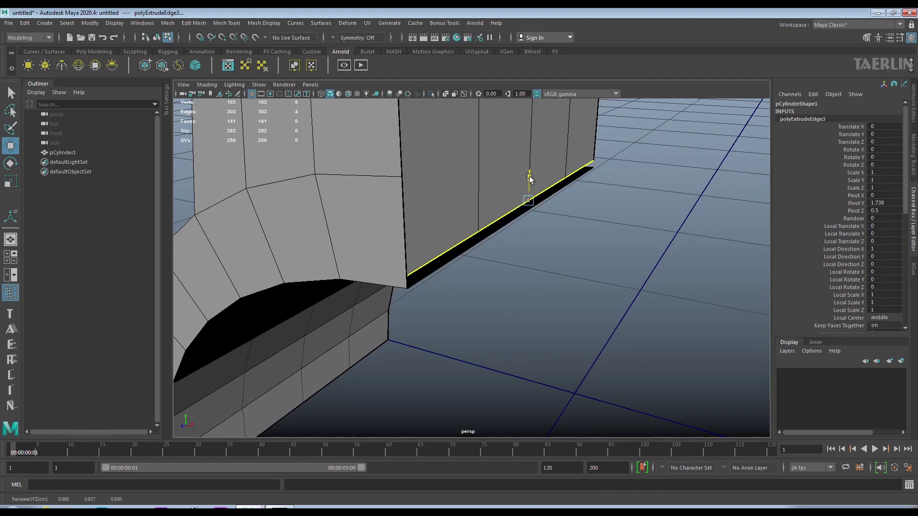
pyautogui.moveTo(532, 173)
pyautogui.mouseDown()
pyautogui.moveTo(532, 186)
pyautogui.moveTo(420, 191)
pyautogui.moveTo(501, 191)
pyautogui.moveTo(409, 180)
pyautogui.moveTo(418, 197)
pyautogui.moveTo(409, 194)
pyautogui.moveTo(421, 155)
pyautogui.moveTo(415, 139)
pyautogui.moveTo(428, 242)
pyautogui.moveTo(410, 234)
pyautogui.moveTo(430, 273)
pyautogui.moveTo(452, 287)
pyautogui.moveTo(427, 285)
pyautogui.moveTo(420, 305)
pyautogui.moveTo(471, 289)
pyautogui.mouseUp()
pyautogui.keyDown('alt'); pyautogui.moveTo(471, 288); pyautogui.dragTo(606, 286, button='middle'); pyautogui.keyUp('alt')
pyautogui.keyDown('alt'); pyautogui.moveTo(606, 285); pyautogui.dragTo(527, 43, button='right'); pyautogui.keyUp('alt')
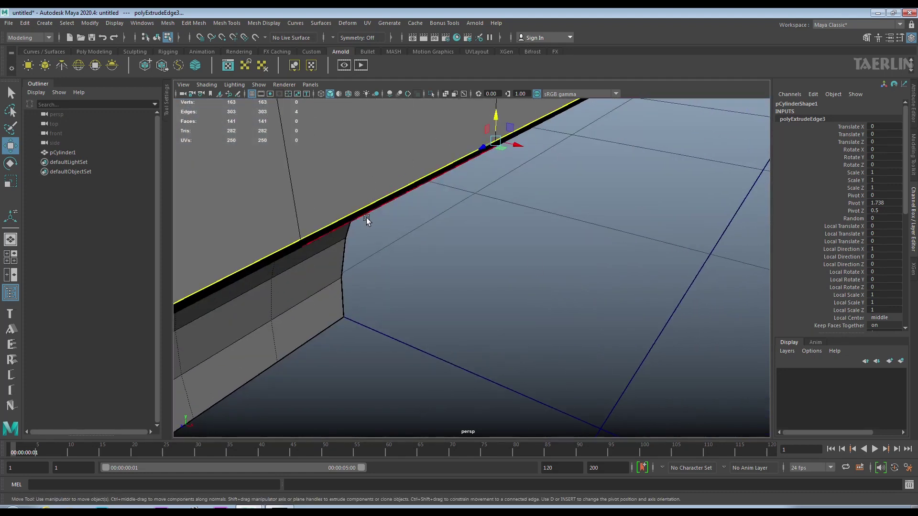
# - Snap the wall's edge down onto the base using point snapping (V)
pyautogui.press('v')
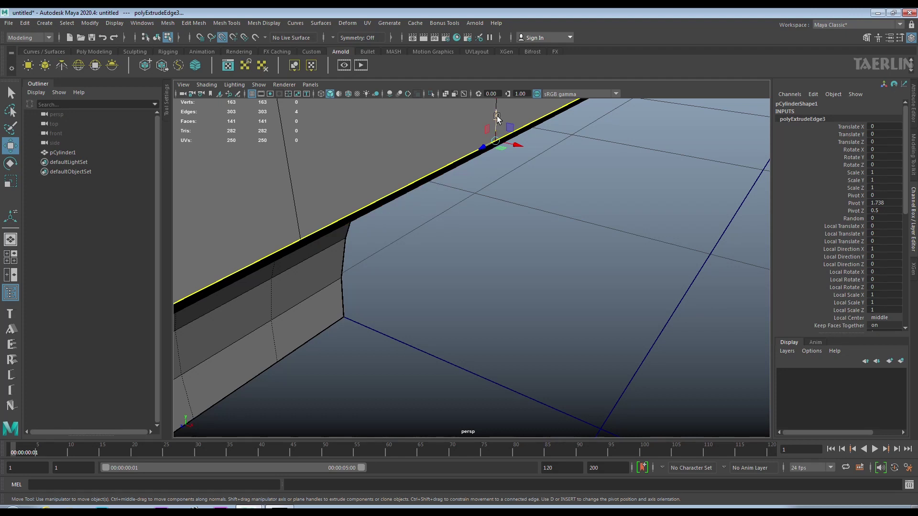
pyautogui.moveTo(497, 117); pyautogui.dragTo(496, 144)
pyautogui.moveTo(492, 221)
pyautogui.keyDown('alt'); pyautogui.mouseDown()
pyautogui.moveTo(411, 162)
pyautogui.moveTo(432, 155)
pyautogui.moveTo(403, 179)
pyautogui.mouseUp(); pyautogui.keyUp('alt')
pyautogui.moveTo(402, 199); pyautogui.dragTo(340, 199, button='right')
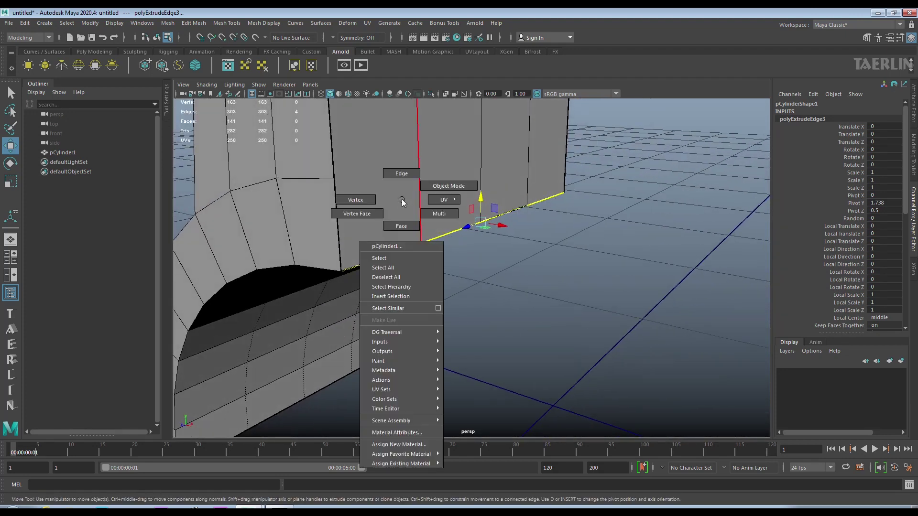
# - Marquee-select the wall's bottom vertices, merge them into the base, and return to Object Mode
pyautogui.keyDown('alt'); pyautogui.moveTo(340, 199); pyautogui.dragTo(411, 200); pyautogui.keyUp('alt')
pyautogui.moveTo(551, 311)
pyautogui.mouseDown()
pyautogui.moveTo(483, 257)
pyautogui.moveTo(443, 196)
pyautogui.moveTo(529, 242)
pyautogui.moveTo(463, 196)
pyautogui.mouseUp()
pyautogui.keyDown('shift'); pyautogui.moveTo(463, 196); pyautogui.dragTo(453, 149, button='right'); pyautogui.keyUp('shift')
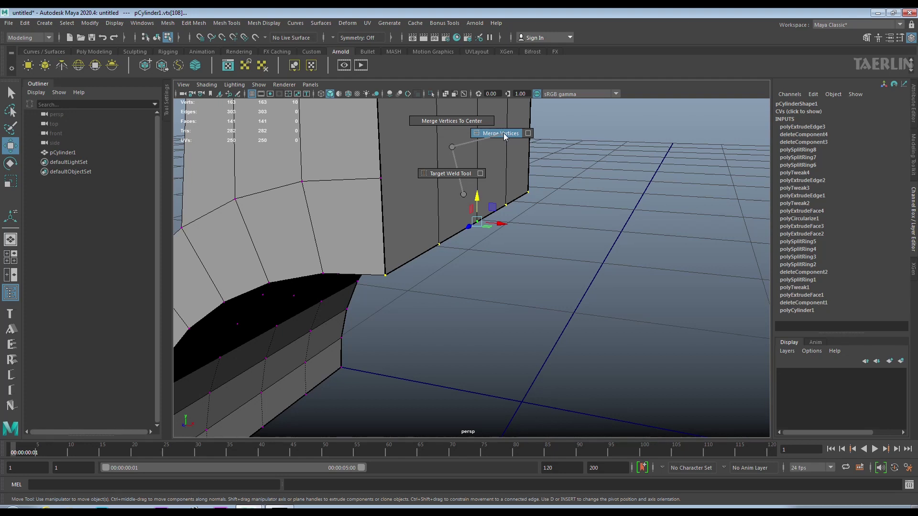
pyautogui.keyDown('shift'); pyautogui.moveTo(505, 136); pyautogui.dragTo(505, 135, button='right'); pyautogui.keyUp('shift')
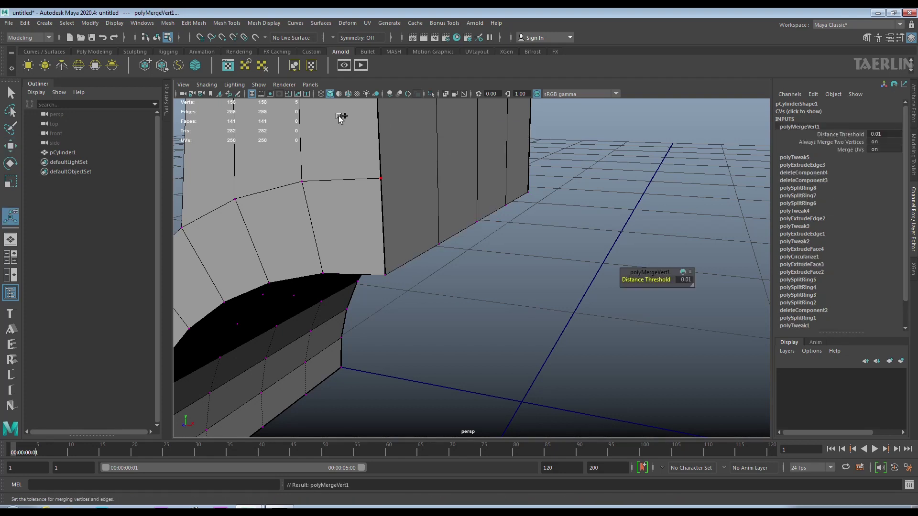
pyautogui.moveTo(441, 206); pyautogui.dragTo(492, 188, button='right')
pyautogui.moveTo(492, 188)
pyautogui.keyDown('alt'); pyautogui.mouseDown()
pyautogui.moveTo(415, 227)
pyautogui.moveTo(436, 301)
pyautogui.moveTo(447, 228)
pyautogui.mouseUp(); pyautogui.keyUp('alt')
pyautogui.keyDown('shift'); pyautogui.moveTo(453, 198); pyautogui.dragTo(453, 197, button='right'); pyautogui.keyUp('shift')
# - Multi-Cut two horizontal edge loops across the bracket's flat plate
pyautogui.keyDown('shift'); pyautogui.moveTo(377, 199); pyautogui.dragTo(377, 199, button='right'); pyautogui.keyUp('shift')
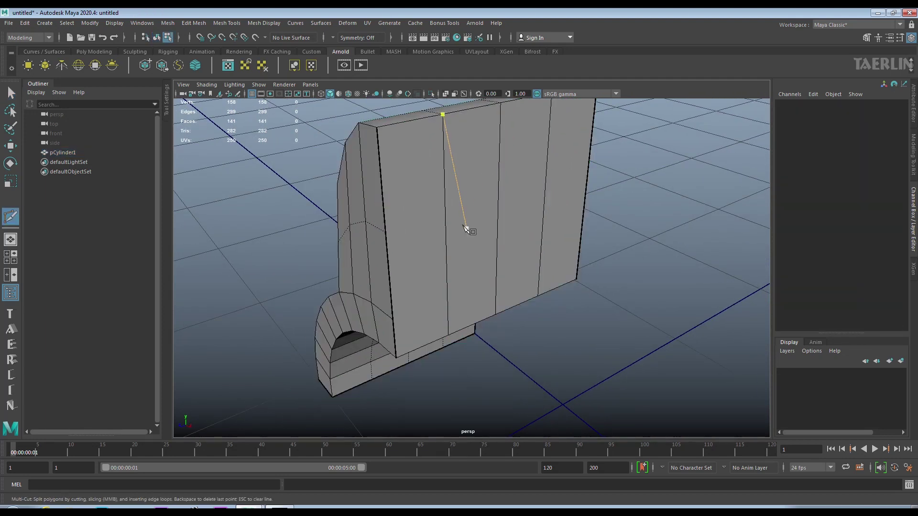
pyautogui.click(452, 334)
pyautogui.click(427, 250)
pyautogui.scroll(2, 478, 280)
pyautogui.keyDown('alt'); pyautogui.moveTo(478, 280); pyautogui.dragTo(482, 267, button='middle'); pyautogui.keyUp('alt')
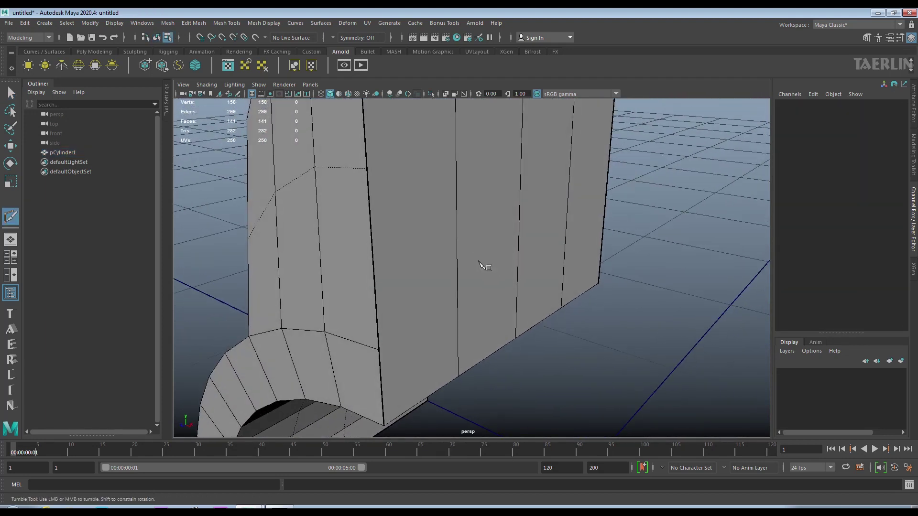
pyautogui.keyDown('ctrl'); pyautogui.click(462, 150); pyautogui.keyUp('ctrl')
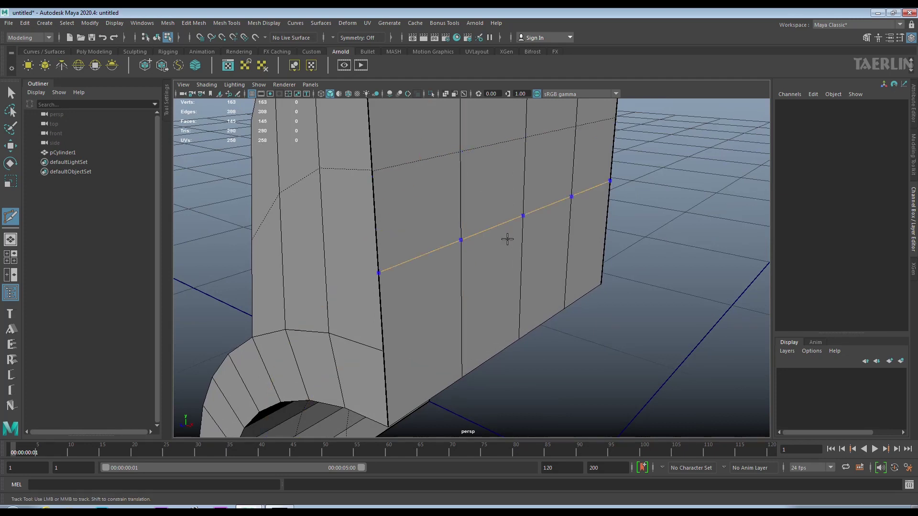
pyautogui.keyDown('ctrl'); pyautogui.click(505, 284); pyautogui.keyUp('ctrl')
pyautogui.keyDown('alt'); pyautogui.moveTo(574, 338); pyautogui.dragTo(536, 308, button='right'); pyautogui.keyUp('alt')
# - Target-weld the stray vertex on the plate onto its neighbour
pyautogui.click(10, 147)
pyautogui.moveTo(420, 210)
pyautogui.mouseDown(button='right')
pyautogui.moveTo(388, 206)
pyautogui.moveTo(441, 254)
pyautogui.moveTo(453, 351)
pyautogui.moveTo(457, 308)
pyautogui.moveTo(505, 384)
pyautogui.mouseUp(button='right')
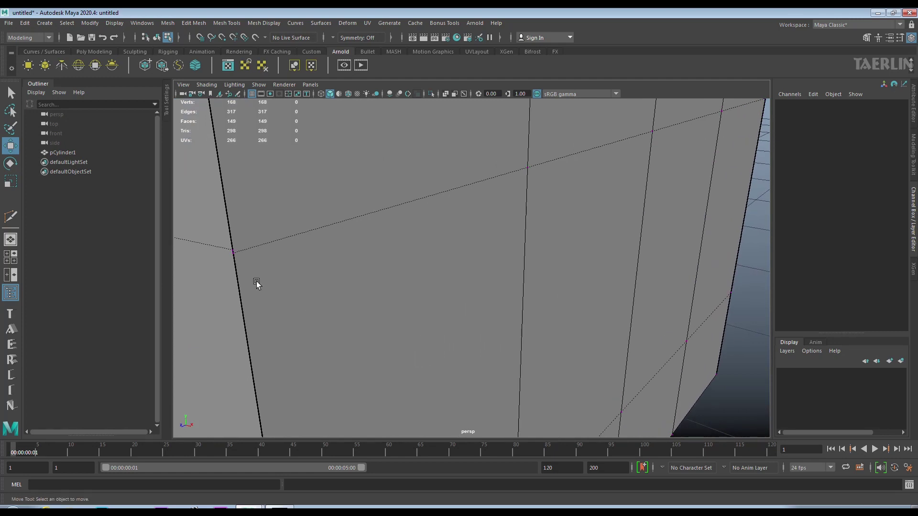
pyautogui.click(233, 255)
pyautogui.keyDown('shift'); pyautogui.moveTo(233, 255); pyautogui.dragTo(264, 195, button='right'); pyautogui.keyUp('shift')
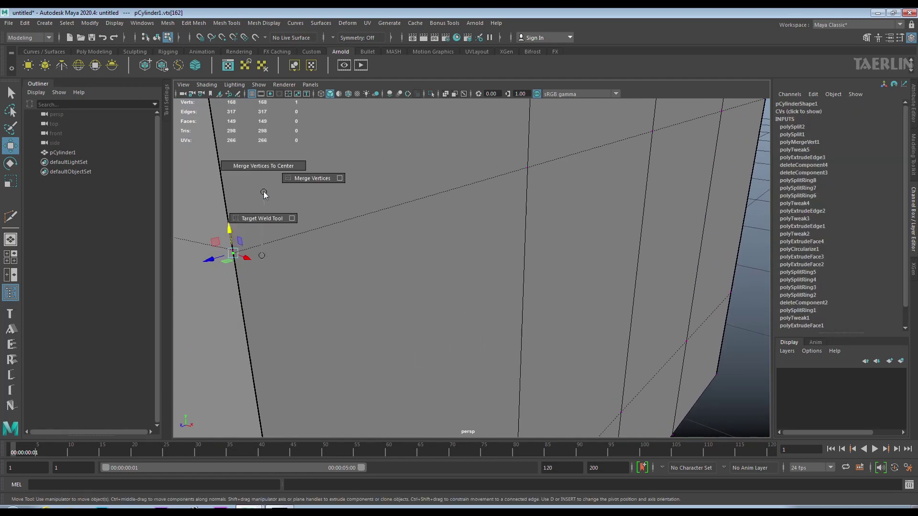
pyautogui.moveTo(257, 246)
pyautogui.keyDown('alt'); pyautogui.mouseDown(button='right')
pyautogui.moveTo(318, 254)
pyautogui.moveTo(311, 237)
pyautogui.mouseUp(button='right'); pyautogui.keyUp('alt')
pyautogui.moveTo(336, 213); pyautogui.dragTo(334, 209)
# - Target-weld the second stray vertex on the plate wall onto its neighbour
pyautogui.moveTo(334, 209)
pyautogui.keyDown('alt'); pyautogui.mouseDown(button='right')
pyautogui.moveTo(473, 250)
pyautogui.moveTo(434, 149)
pyautogui.moveTo(494, 281)
pyautogui.mouseUp(button='right'); pyautogui.keyUp('alt')
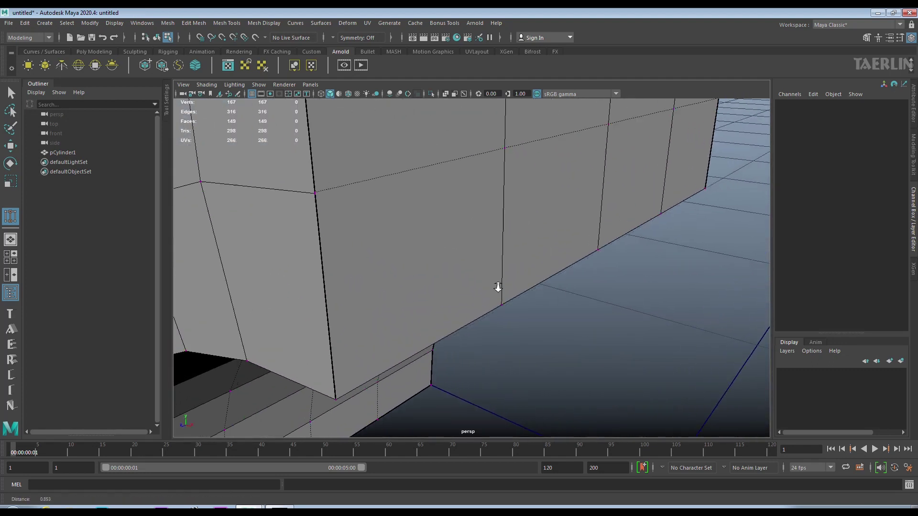
pyautogui.keyDown('alt'); pyautogui.moveTo(311, 198); pyautogui.dragTo(324, 223, button='right'); pyautogui.keyUp('alt')
pyautogui.keyDown('alt'); pyautogui.moveTo(325, 222); pyautogui.dragTo(314, 199, button='middle'); pyautogui.keyUp('alt')
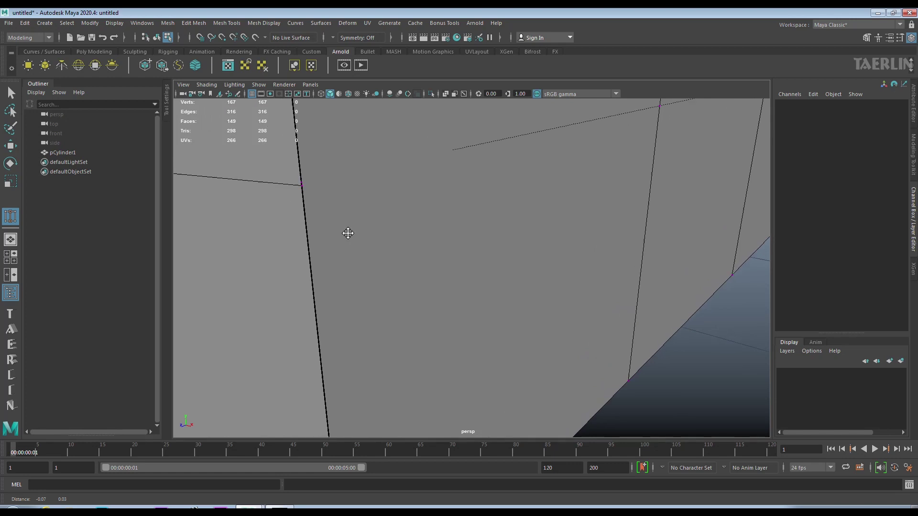
pyautogui.moveTo(290, 186); pyautogui.dragTo(344, 203)
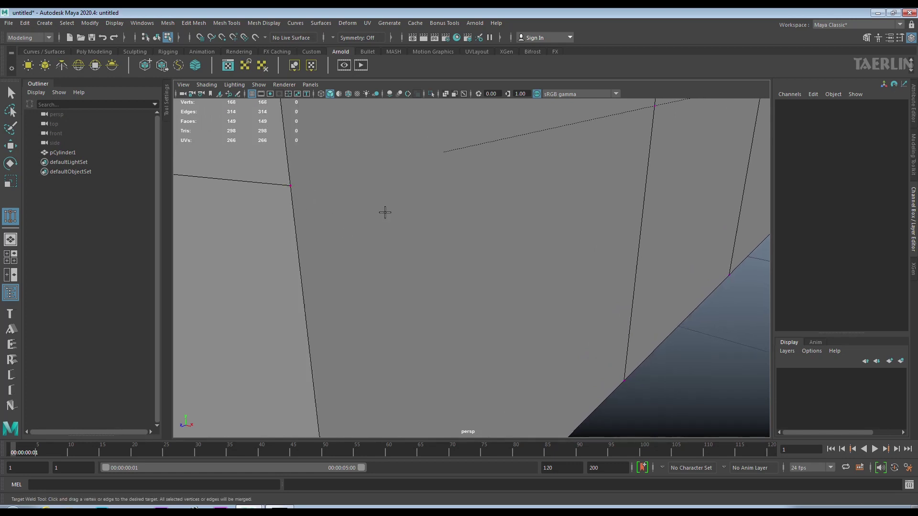
pyautogui.keyDown('alt'); pyautogui.moveTo(344, 203); pyautogui.dragTo(430, 195, button='right'); pyautogui.keyUp('alt')
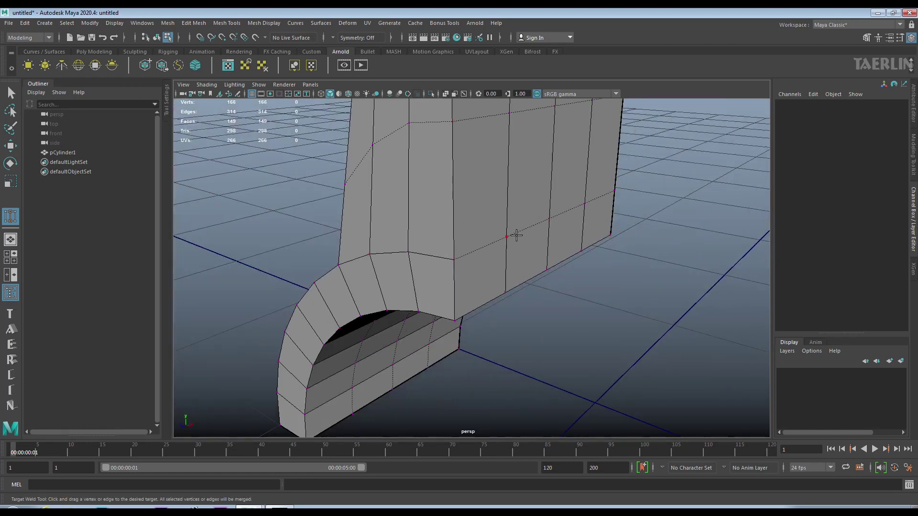
# - Preview the bracket smoothed with key 3 and clear the selection
pyautogui.press('3')
pyautogui.keyDown('alt'); pyautogui.moveTo(576, 295); pyautogui.dragTo(550, 286, button='right'); pyautogui.keyUp('alt')
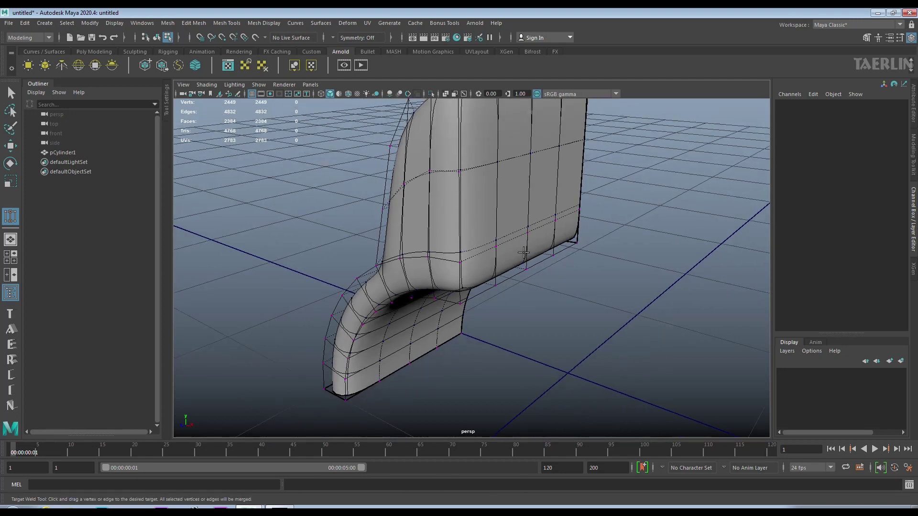
pyautogui.keyDown('alt'); pyautogui.moveTo(549, 287); pyautogui.dragTo(478, 267); pyautogui.keyUp('alt')
pyautogui.click(16, 147)
pyautogui.click(213, 196)
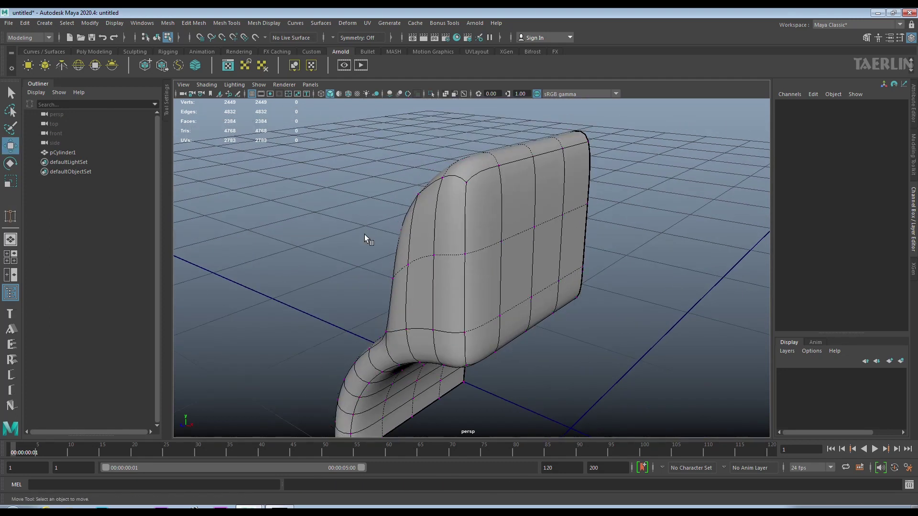
# - Turn off smooth preview and select the faces inside the circle on the plate
pyautogui.moveTo(466, 220); pyautogui.dragTo(504, 205, button='right')
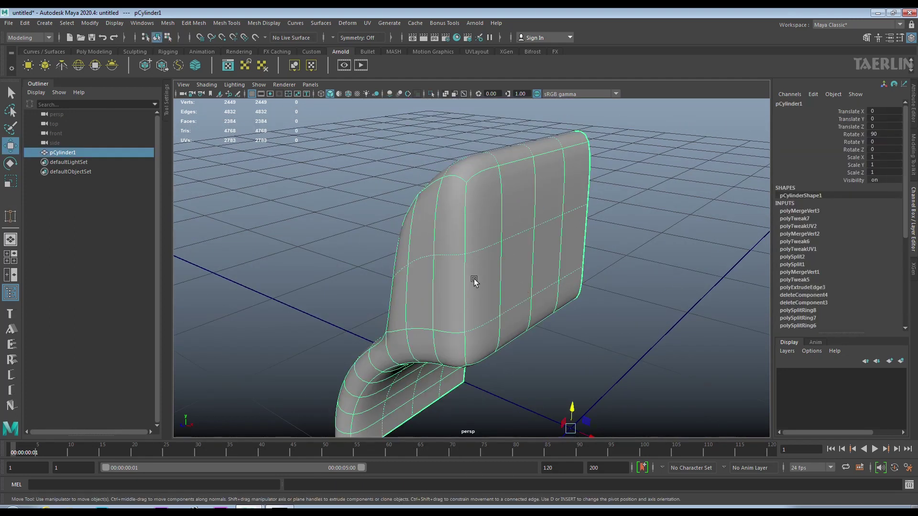
pyautogui.press('1')
pyautogui.moveTo(488, 281)
pyautogui.keyDown('alt'); pyautogui.mouseDown()
pyautogui.moveTo(619, 258)
pyautogui.moveTo(623, 277)
pyautogui.moveTo(614, 268)
pyautogui.mouseUp(); pyautogui.keyUp('alt')
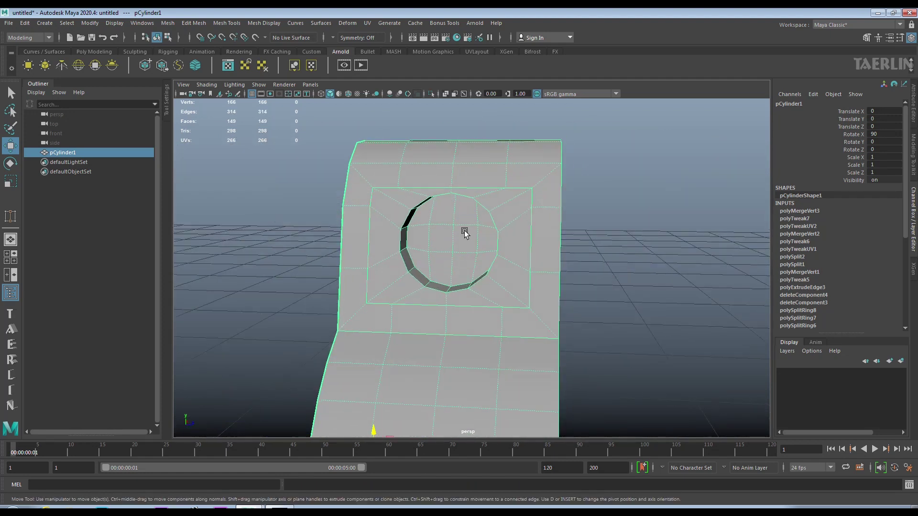
pyautogui.keyDown('alt'); pyautogui.moveTo(466, 229); pyautogui.dragTo(465, 226); pyautogui.keyUp('alt')
pyautogui.moveTo(465, 223); pyautogui.dragTo(465, 233, button='right')
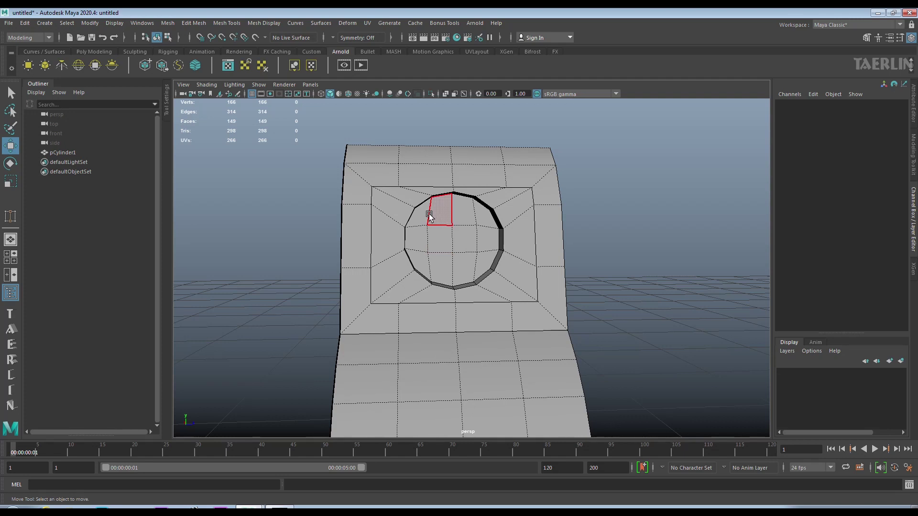
pyautogui.click(419, 220)
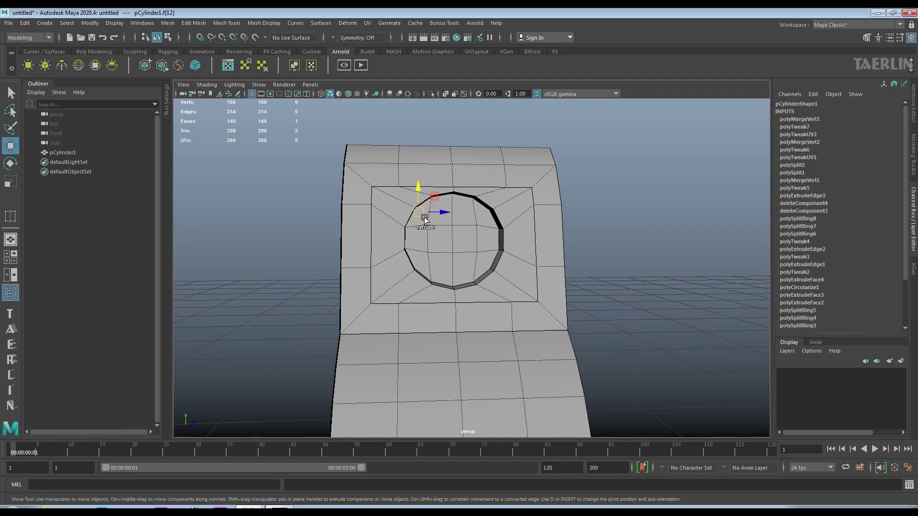
pyautogui.keyDown('shift'); pyautogui.click(471, 210); pyautogui.keyUp('shift')
pyautogui.keyDown('shift'); pyautogui.click(487, 258); pyautogui.keyUp('shift')
pyautogui.keyDown('shift'); pyautogui.click(473, 275); pyautogui.keyUp('shift')
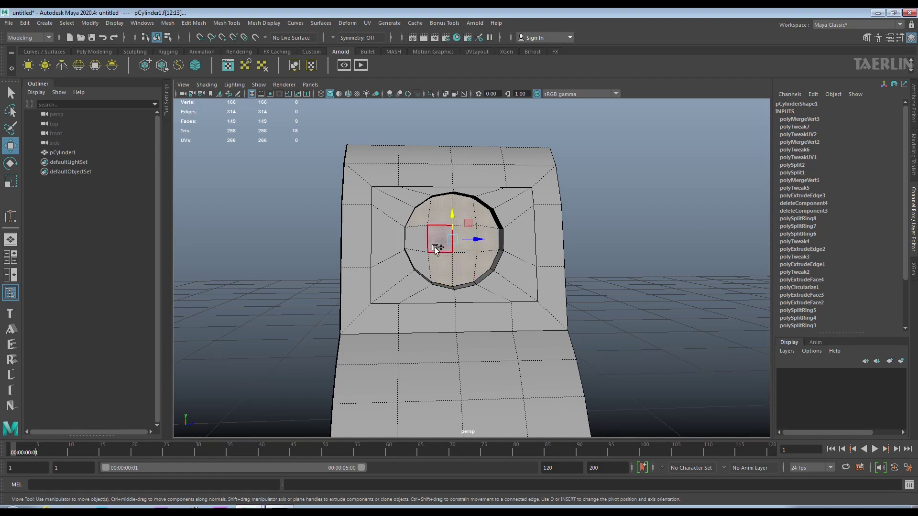
pyautogui.keyDown('shift'); pyautogui.click(421, 242); pyautogui.keyUp('shift')
pyautogui.keyDown('shift'); pyautogui.click(411, 224); pyautogui.keyUp('shift')
pyautogui.keyDown('shift'); pyautogui.click(415, 263); pyautogui.keyUp('shift')
# - Scale and move the circle faces along X, then delete them to open the bolt hole
pyautogui.moveTo(481, 242)
pyautogui.keyDown('alt'); pyautogui.mouseDown()
pyautogui.moveTo(439, 257)
pyautogui.moveTo(1, 130)
pyautogui.mouseUp(); pyautogui.keyUp('alt')
pyautogui.click(11, 181)
pyautogui.moveTo(412, 184)
pyautogui.keyDown('alt'); pyautogui.mouseDown()
pyautogui.moveTo(344, 191)
pyautogui.moveTo(434, 184)
pyautogui.moveTo(535, 256)
pyautogui.mouseUp(); pyautogui.keyUp('alt')
pyautogui.click(484, 231)
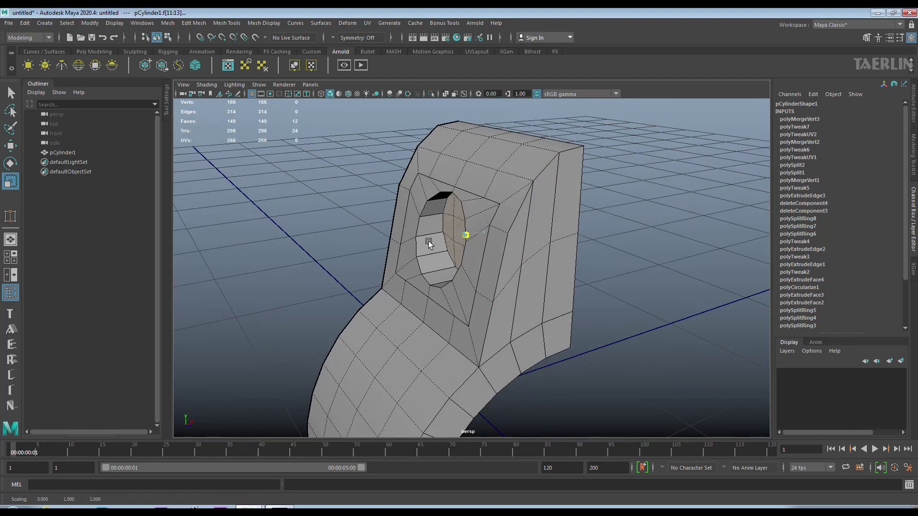
pyautogui.click(9, 146)
pyautogui.keyDown('alt'); pyautogui.moveTo(393, 213); pyautogui.dragTo(563, 256); pyautogui.keyUp('alt')
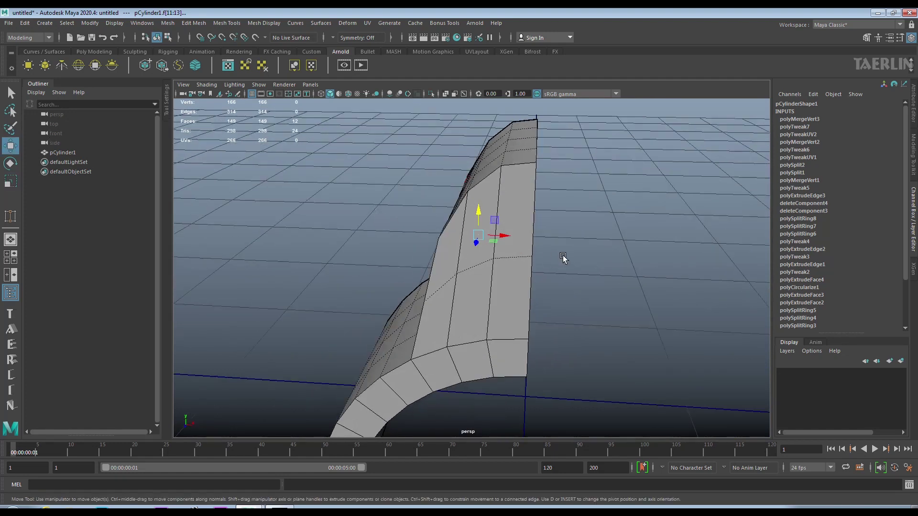
pyautogui.moveTo(502, 236)
pyautogui.mouseDown()
pyautogui.moveTo(555, 246)
pyautogui.moveTo(484, 236)
pyautogui.moveTo(547, 295)
pyautogui.mouseUp()
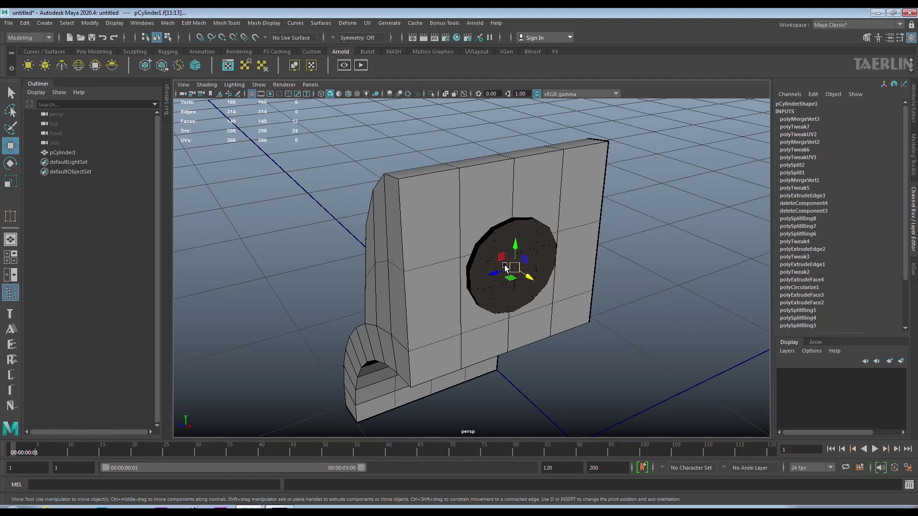
pyautogui.press('Delete')
# - Select the ring of plate faces surrounding the new bolt hole
pyautogui.moveTo(504, 266)
pyautogui.keyDown('alt'); pyautogui.mouseDown()
pyautogui.moveTo(463, 254)
pyautogui.moveTo(596, 243)
pyautogui.moveTo(621, 252)
pyautogui.moveTo(605, 244)
pyautogui.moveTo(476, 250)
pyautogui.mouseUp(); pyautogui.keyUp('alt')
pyautogui.moveTo(397, 207); pyautogui.dragTo(399, 207, button='right')
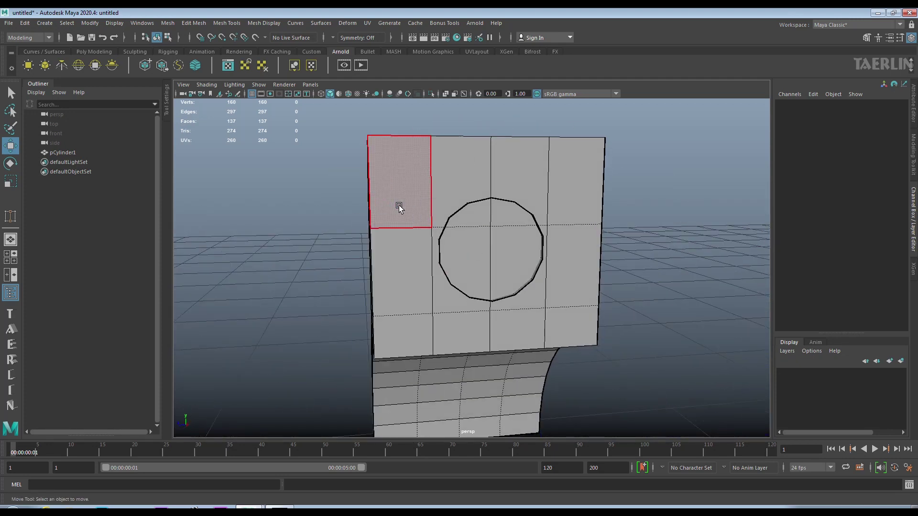
pyautogui.click(399, 198)
pyautogui.keyDown('shift'); pyautogui.click(454, 179); pyautogui.keyUp('shift')
pyautogui.keyDown('shift'); pyautogui.click(509, 174); pyautogui.keyUp('shift')
pyautogui.keyDown('shift'); pyautogui.click(566, 185); pyautogui.keyUp('shift')
pyautogui.keyDown('shift'); pyautogui.click(570, 243); pyautogui.keyUp('shift')
pyautogui.keyDown('shift'); pyautogui.click(569, 325); pyautogui.keyUp('shift')
pyautogui.keyDown('shift'); pyautogui.click(514, 325); pyautogui.keyUp('shift')
pyautogui.keyDown('shift'); pyautogui.click(459, 330); pyautogui.keyUp('shift')
pyautogui.keyDown('shift'); pyautogui.click(404, 332); pyautogui.keyUp('shift')
pyautogui.keyDown('shift'); pyautogui.click(404, 268); pyautogui.keyUp('shift')
pyautogui.keyDown('shift'); pyautogui.click(452, 289); pyautogui.keyUp('shift')
pyautogui.keyDown('shift'); pyautogui.click(511, 263); pyautogui.keyUp('shift')
pyautogui.moveTo(511, 262)
pyautogui.keyDown('alt'); pyautogui.mouseDown()
pyautogui.moveTo(502, 280)
pyautogui.moveTo(610, 285)
pyautogui.moveTo(610, 269)
pyautogui.mouseUp(); pyautogui.keyUp('alt')
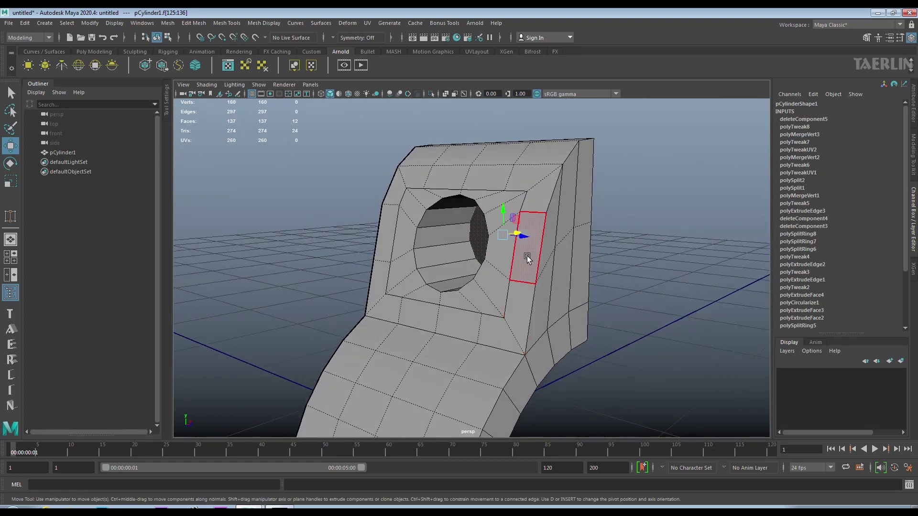
pyautogui.moveTo(520, 230)
pyautogui.keyDown('alt'); pyautogui.mouseDown()
pyautogui.moveTo(412, 244)
pyautogui.moveTo(458, 248)
pyautogui.moveTo(389, 262)
pyautogui.mouseUp(); pyautogui.keyUp('alt')
# - Extrude the faces around the hole with a 0.13 offset into a border ring
pyautogui.keyDown('shift'); pyautogui.moveTo(391, 225); pyautogui.dragTo(388, 247, button='right'); pyautogui.keyUp('shift')
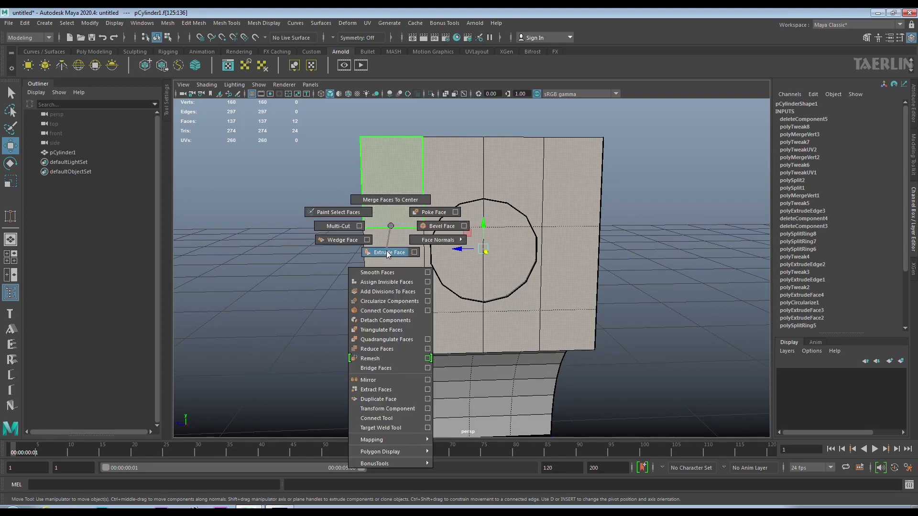
pyautogui.click(388, 253)
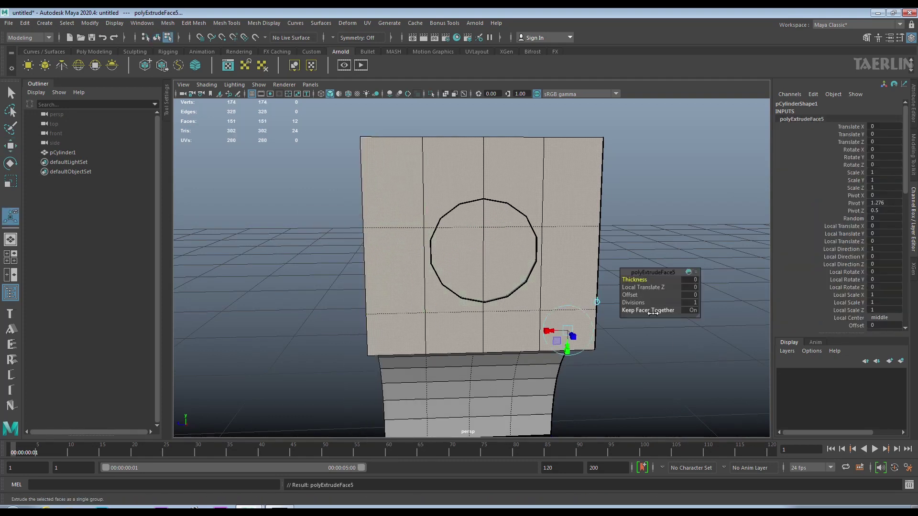
pyautogui.moveTo(643, 294); pyautogui.dragTo(640, 297)
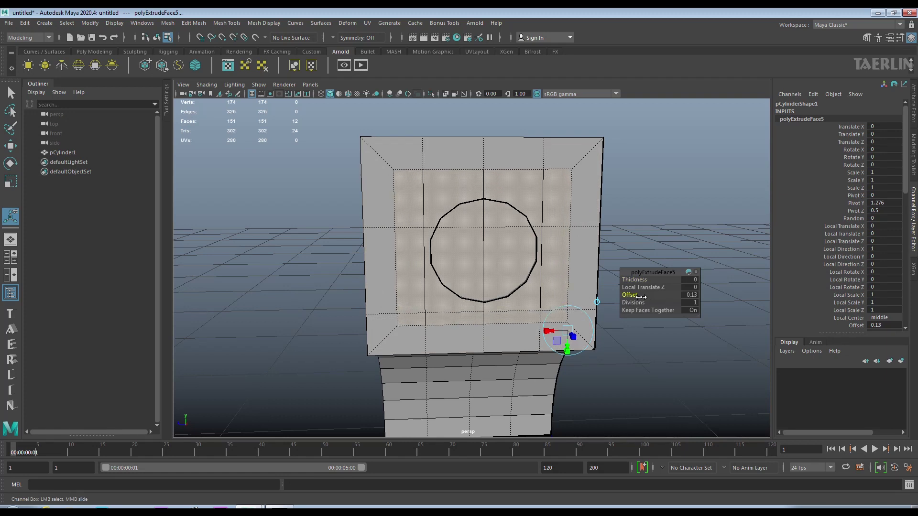
# - Extrude the inner faces once more and circularize them
pyautogui.keyDown('shift'); pyautogui.rightClick(514, 260); pyautogui.keyUp('shift')
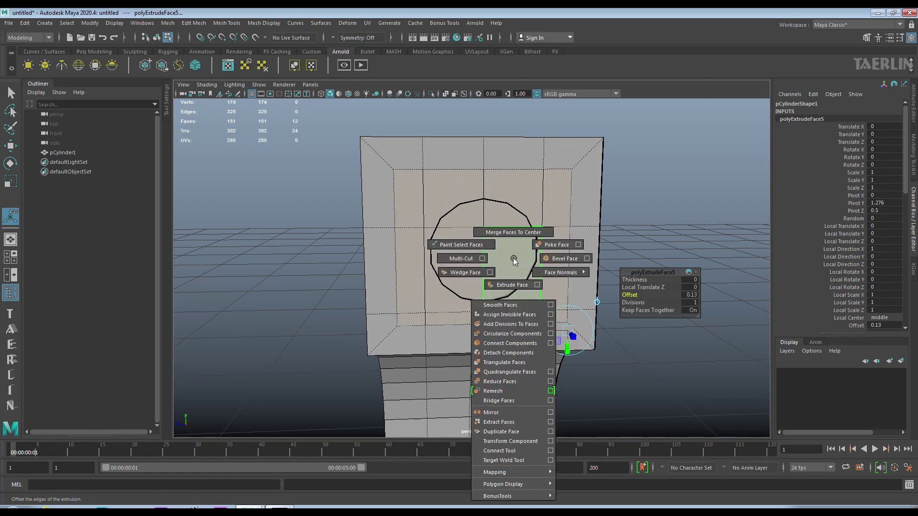
pyautogui.click(511, 285)
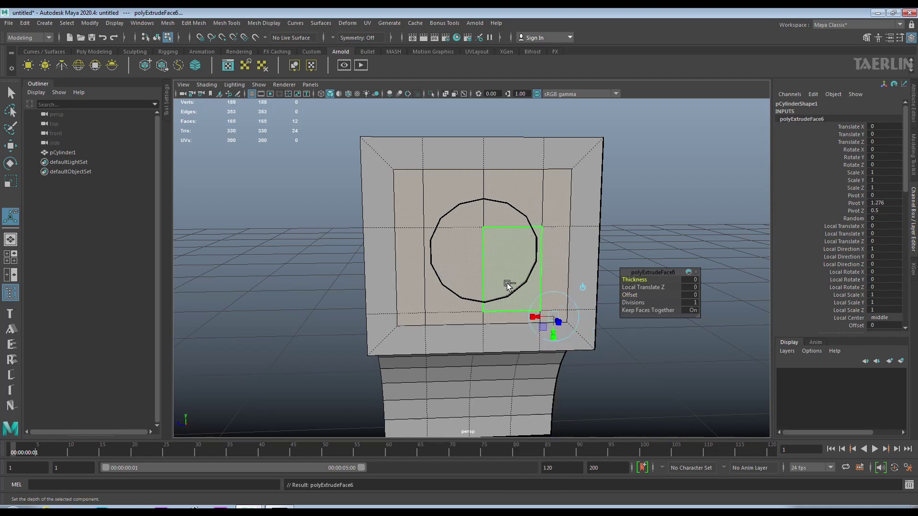
pyautogui.keyDown('shift'); pyautogui.rightClick(505, 255); pyautogui.keyUp('shift')
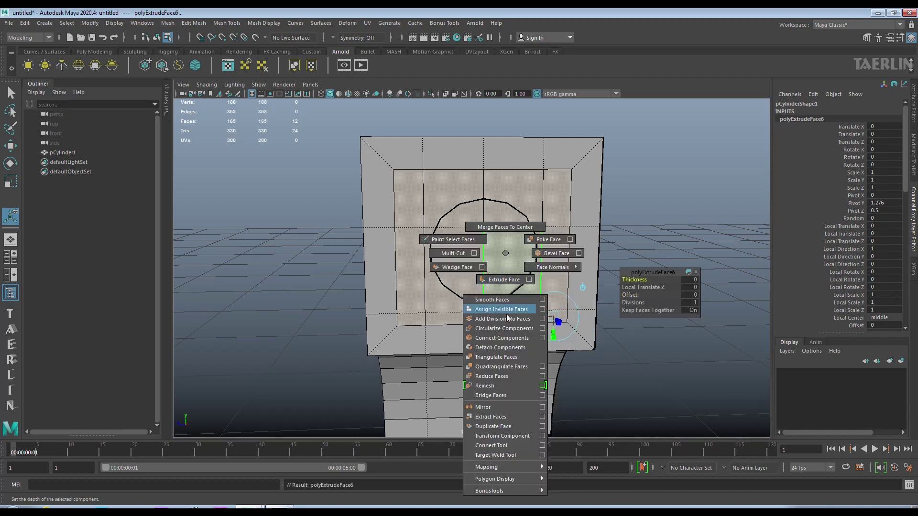
pyautogui.click(506, 327)
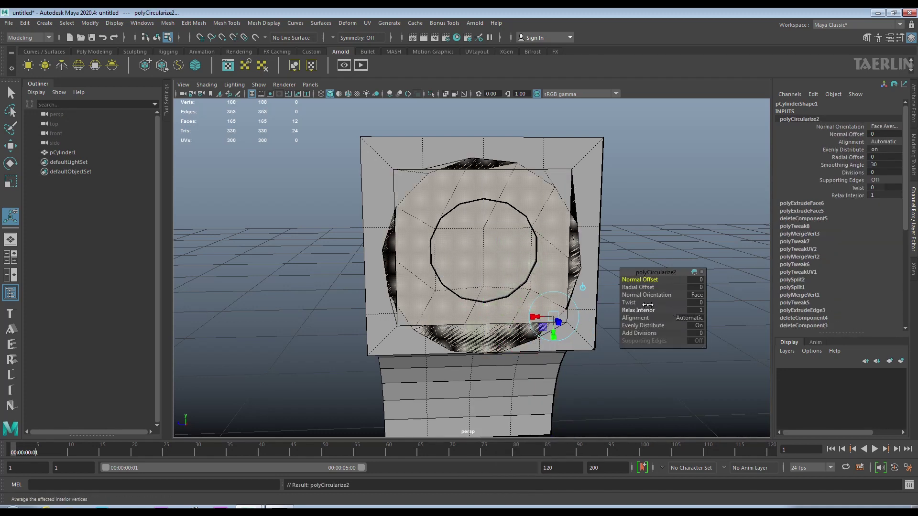
# - Tune the circularize: radial offset to -0.17 and twist to 19.2
pyautogui.moveTo(646, 288); pyautogui.dragTo(639, 288)
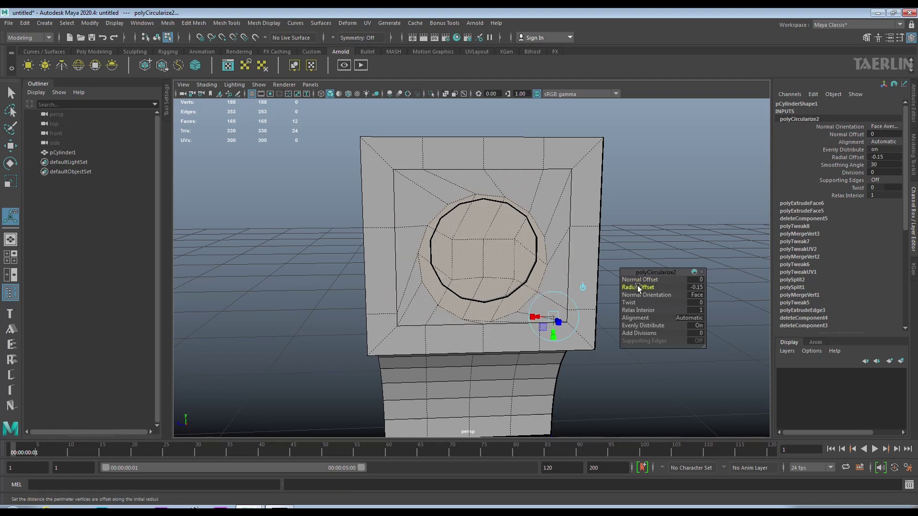
pyautogui.moveTo(628, 303); pyautogui.dragTo(721, 321)
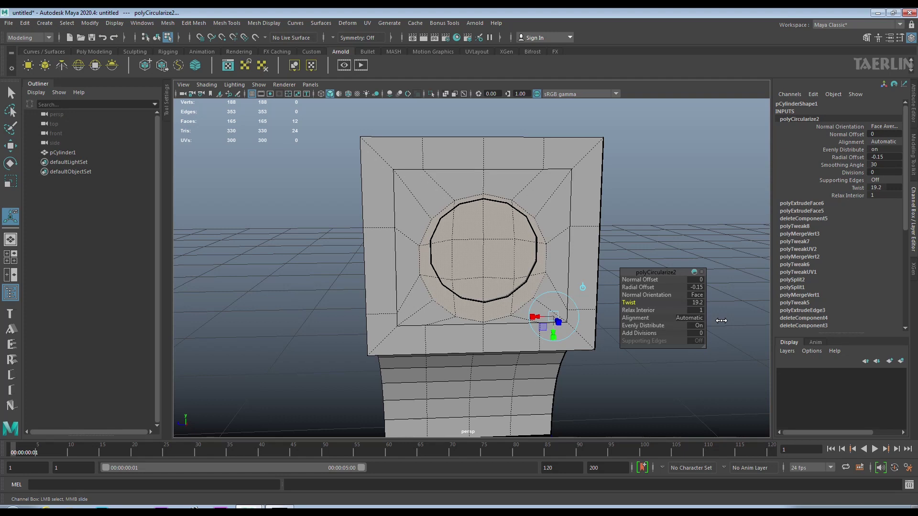
pyautogui.scroll(2, 549, 263)
pyautogui.scroll(2, 580, 293)
pyautogui.scroll(1, 563, 306)
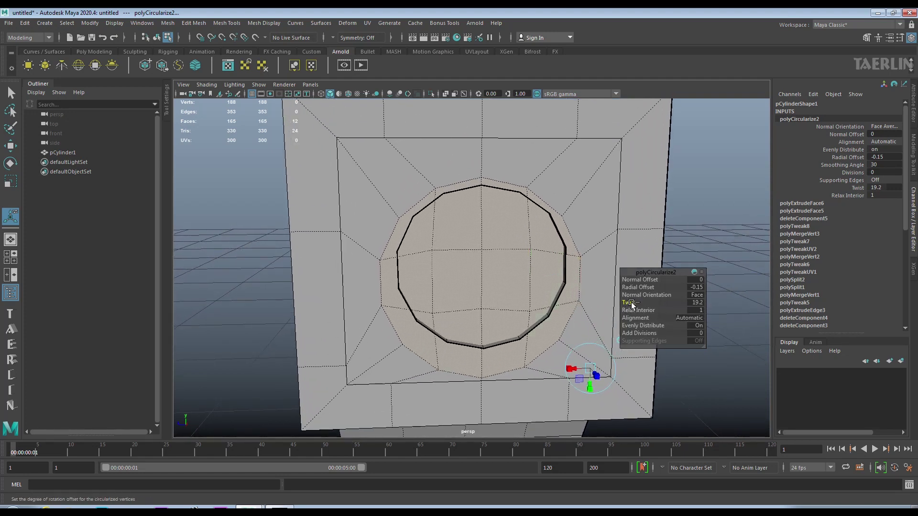
pyautogui.moveTo(638, 286); pyautogui.dragTo(644, 287)
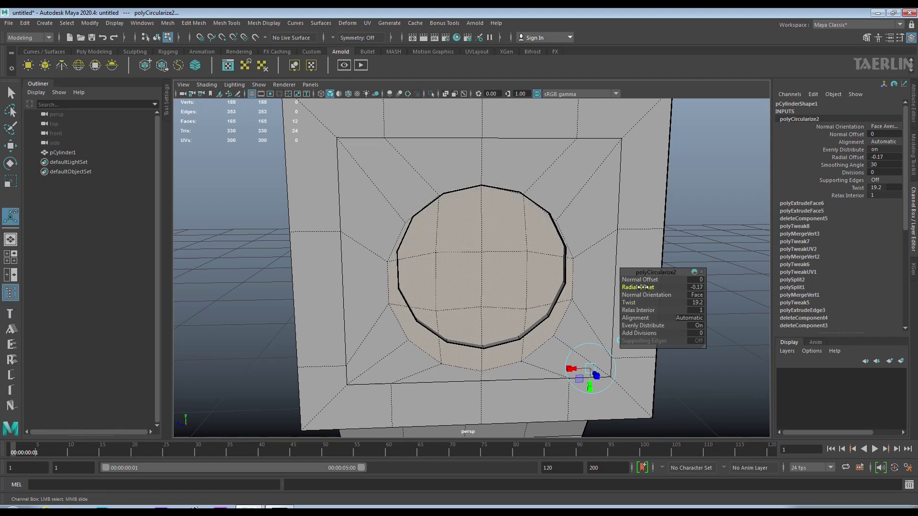
# - Nudge the circle faces slightly upward in Y
pyautogui.click(10, 145)
pyautogui.moveTo(480, 249); pyautogui.dragTo(484, 243)
pyautogui.moveTo(367, 234)
pyautogui.keyDown('alt'); pyautogui.mouseDown()
pyautogui.moveTo(522, 219)
pyautogui.moveTo(561, 218)
pyautogui.moveTo(573, 233)
pyautogui.moveTo(417, 222)
pyautogui.moveTo(378, 230)
pyautogui.moveTo(432, 254)
pyautogui.moveTo(452, 232)
pyautogui.moveTo(507, 234)
pyautogui.moveTo(489, 238)
pyautogui.moveTo(493, 249)
pyautogui.moveTo(479, 262)
pyautogui.moveTo(465, 238)
pyautogui.mouseUp(); pyautogui.keyUp('alt')
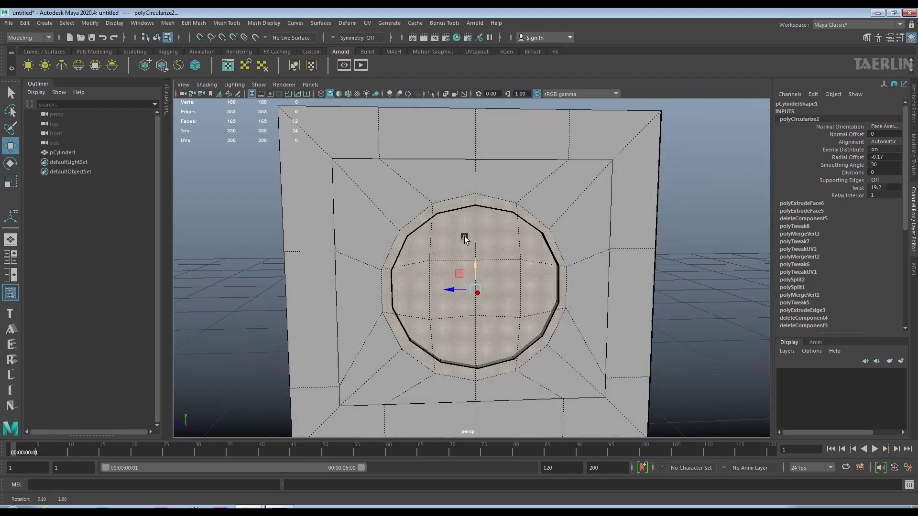
# - Scale the round cap faces down slightly and delete them to open the hole
pyautogui.moveTo(534, 311)
pyautogui.keyDown('alt'); pyautogui.mouseDown()
pyautogui.moveTo(566, 263)
pyautogui.moveTo(497, 301)
pyautogui.moveTo(478, 294)
pyautogui.mouseUp(); pyautogui.keyUp('alt')
pyautogui.press('r')
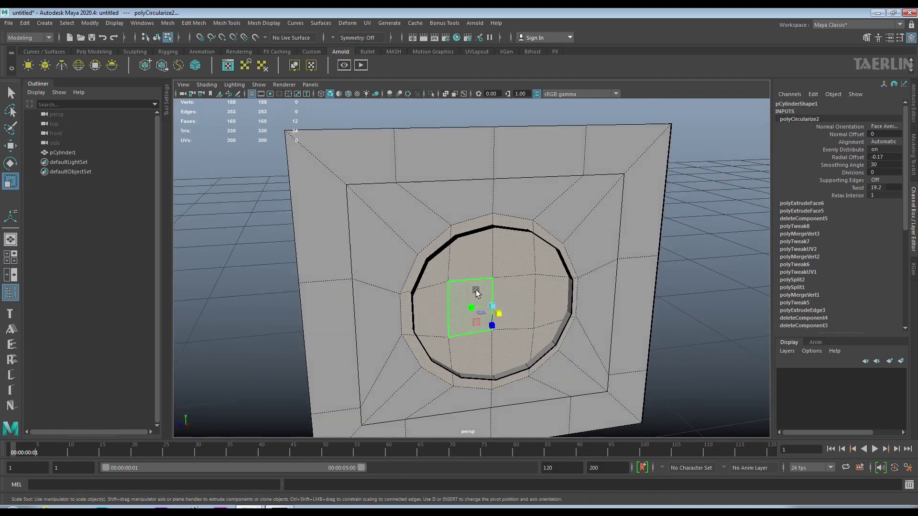
pyautogui.click(492, 305)
pyautogui.moveTo(491, 306)
pyautogui.mouseDown()
pyautogui.moveTo(482, 303)
pyautogui.moveTo(550, 300)
pyautogui.moveTo(474, 280)
pyautogui.mouseUp()
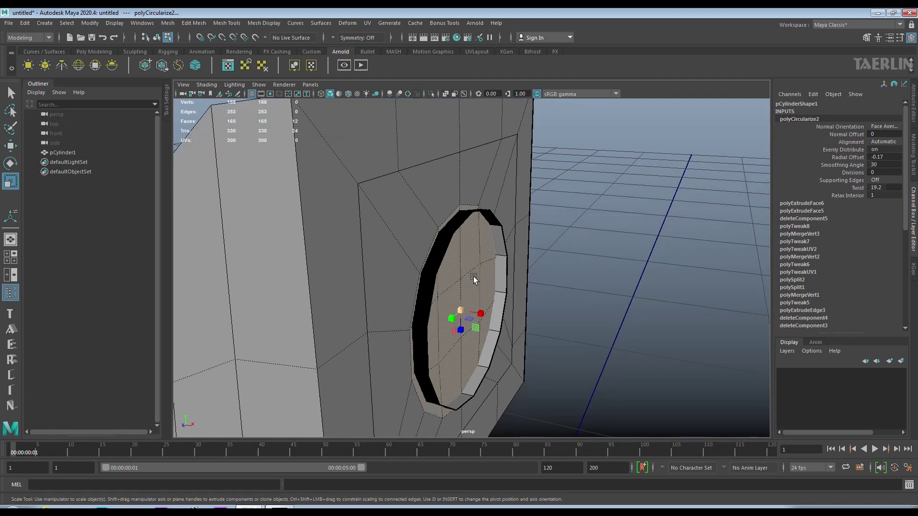
pyautogui.press('Delete')
# - Select the hole's rim edge loop for moving with Snap to Points enabled
pyautogui.moveTo(478, 239); pyautogui.dragTo(477, 220, button='right')
pyautogui.click(477, 224)
pyautogui.moveTo(477, 226)
pyautogui.keyDown('alt'); pyautogui.mouseDown()
pyautogui.moveTo(441, 268)
pyautogui.moveTo(448, 247)
pyautogui.moveTo(467, 266)
pyautogui.mouseUp(); pyautogui.keyUp('alt')
pyautogui.doubleClick(425, 249)
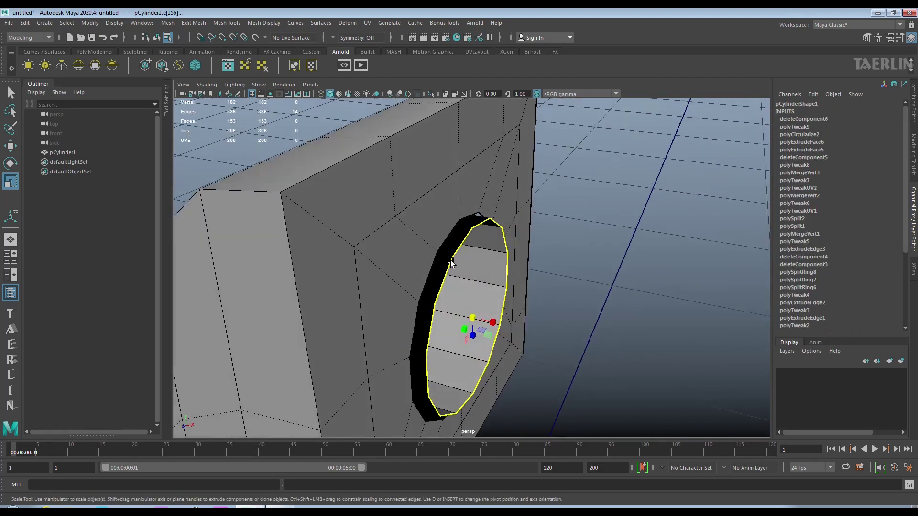
pyautogui.click(9, 148)
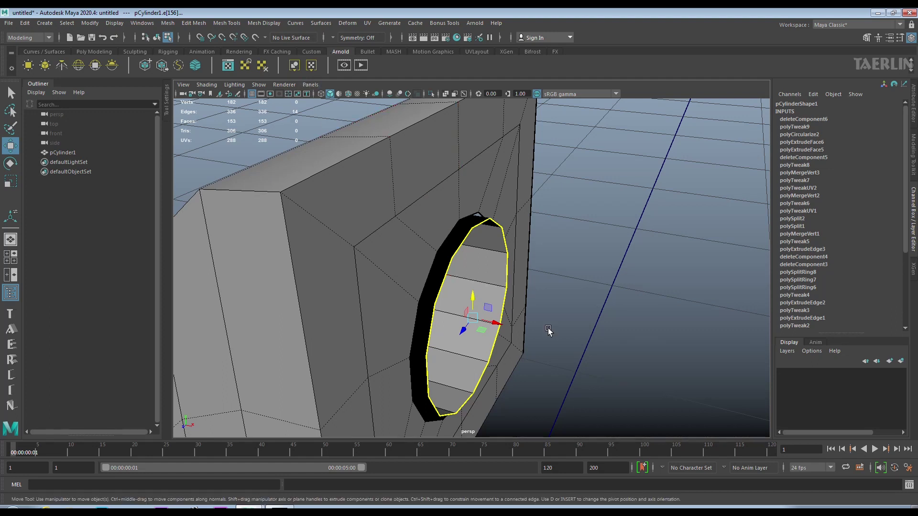
pyautogui.click(222, 38)
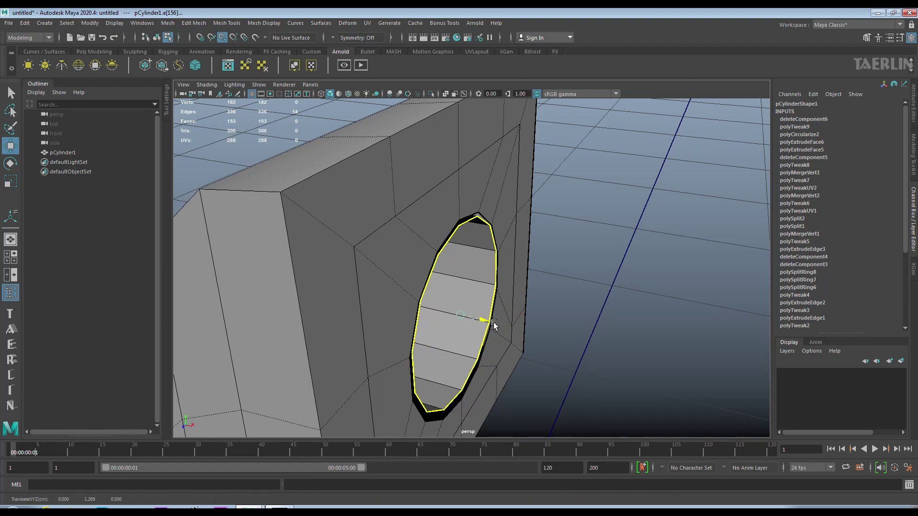
pyautogui.keyDown('alt'); pyautogui.moveTo(526, 273); pyautogui.dragTo(466, 263); pyautogui.keyUp('alt')
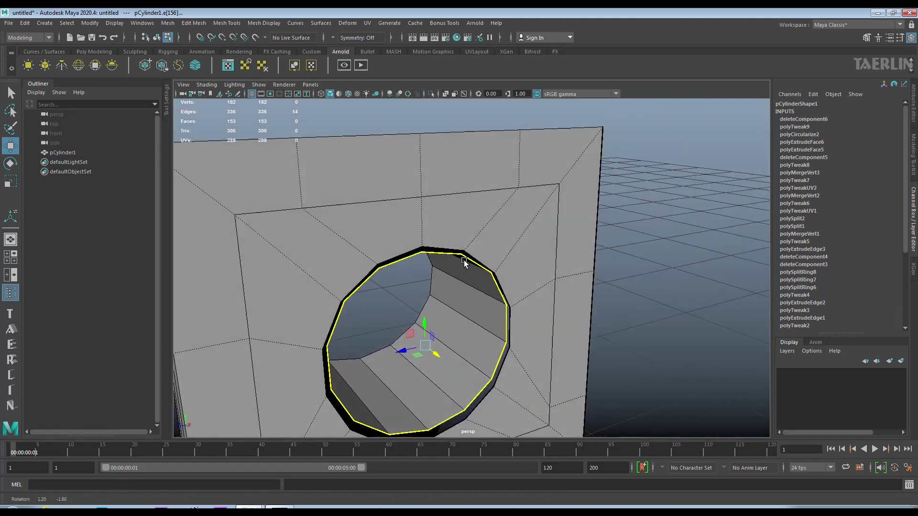
pyautogui.rightClick(488, 220)
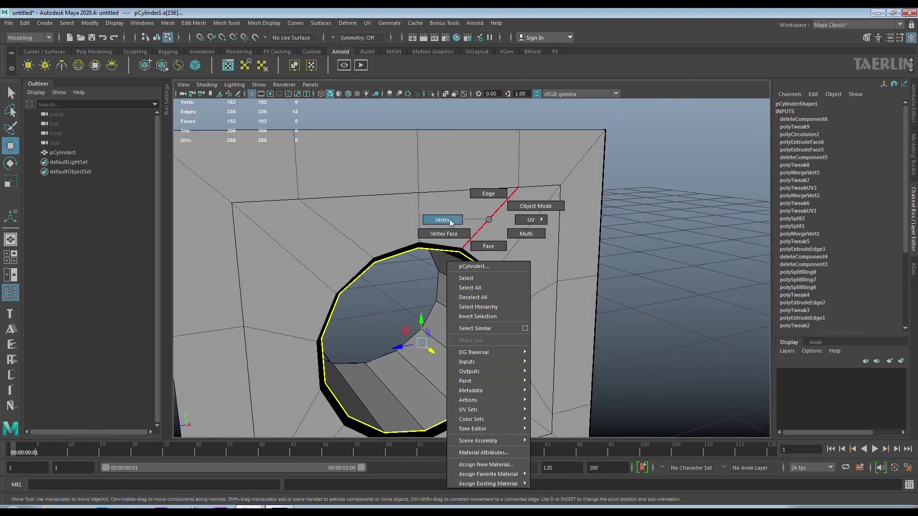
# - Target Weld the upper stray rim vertices onto their neighbours
pyautogui.click(442, 220)
pyautogui.click(462, 249)
pyautogui.rightClick(475, 240)
pyautogui.moveTo(519, 177)
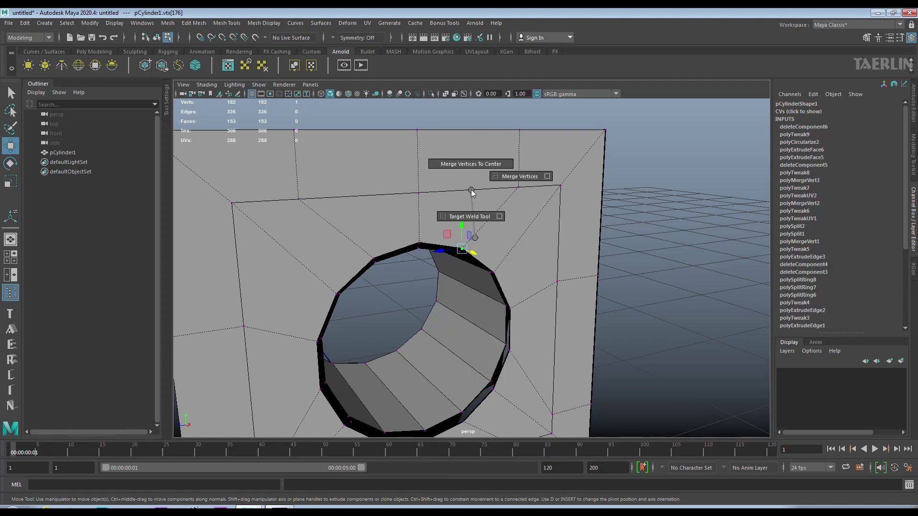
pyautogui.click(464, 213)
pyautogui.scroll(3, 451, 240)
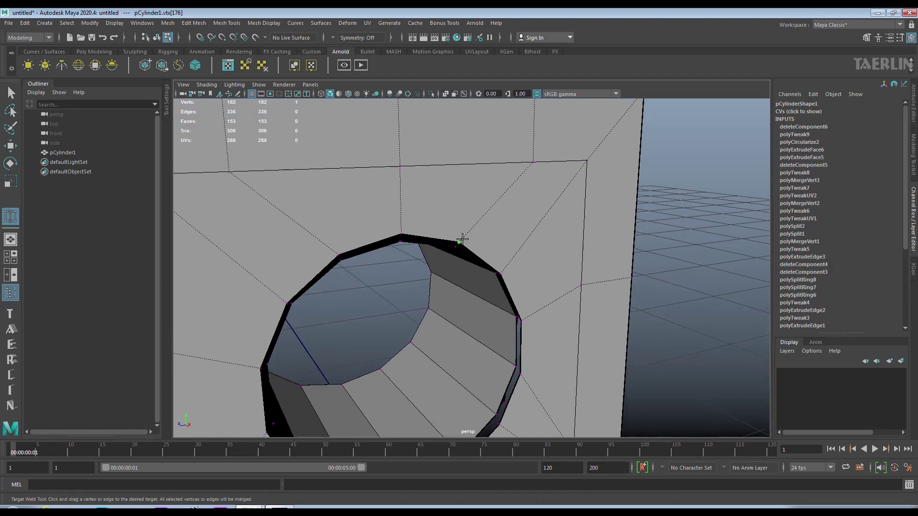
pyautogui.moveTo(461, 239); pyautogui.dragTo(466, 249)
pyautogui.moveTo(400, 242); pyautogui.dragTo(340, 260)
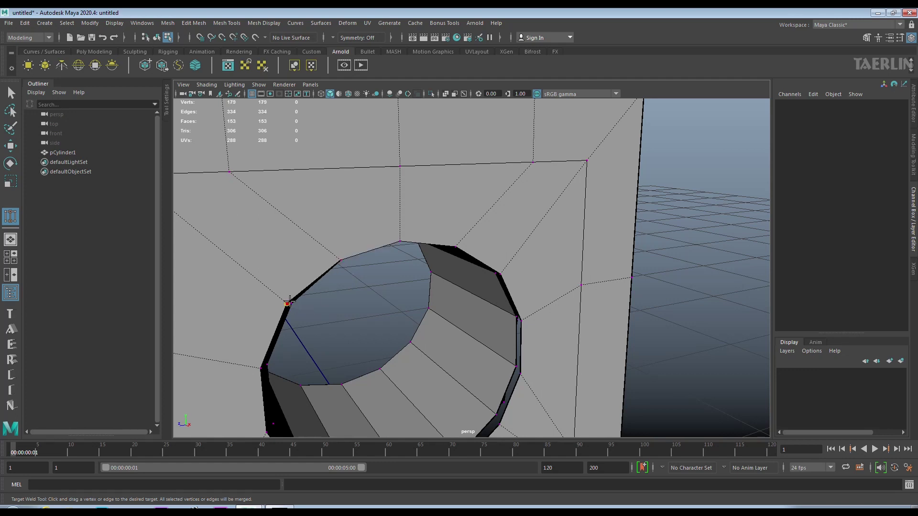
pyautogui.moveTo(290, 303); pyautogui.dragTo(341, 260)
# - Weld the remaining lower and right rim vertices to close the gaps
pyautogui.moveTo(365, 317)
pyautogui.keyDown('alt'); pyautogui.mouseDown()
pyautogui.moveTo(389, 240)
pyautogui.moveTo(286, 277)
pyautogui.moveTo(295, 265)
pyautogui.mouseUp(); pyautogui.keyUp('alt')
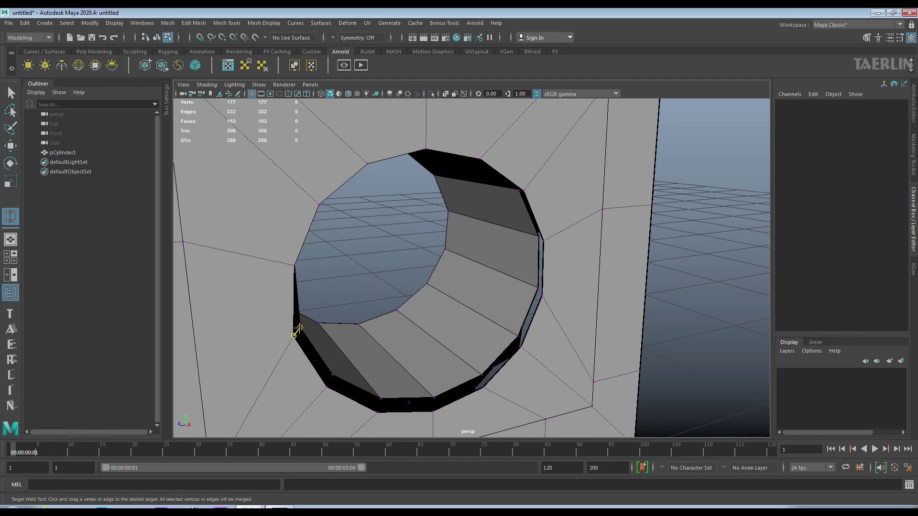
pyautogui.moveTo(299, 328); pyautogui.dragTo(299, 328)
pyautogui.moveTo(327, 385); pyautogui.dragTo(331, 376)
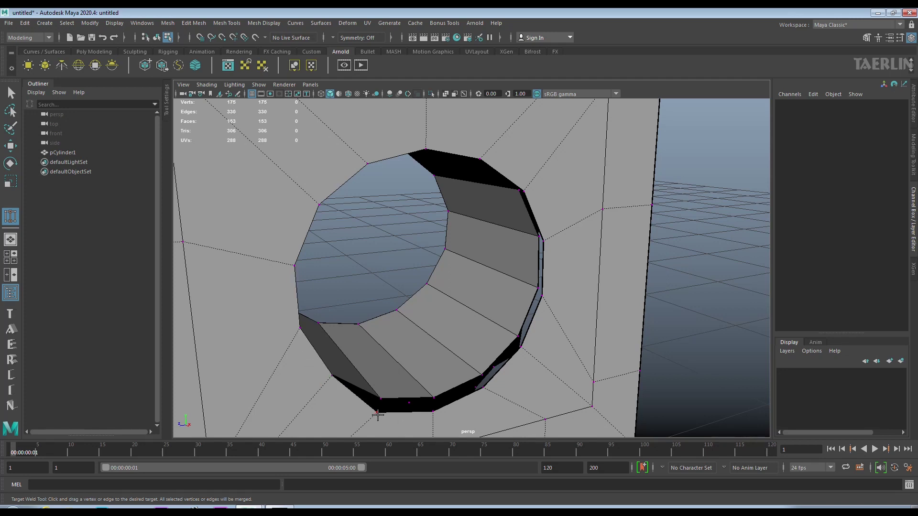
pyautogui.moveTo(377, 413); pyautogui.dragTo(380, 400)
pyautogui.moveTo(433, 413)
pyautogui.mouseDown()
pyautogui.moveTo(481, 393)
pyautogui.moveTo(476, 374)
pyautogui.mouseUp()
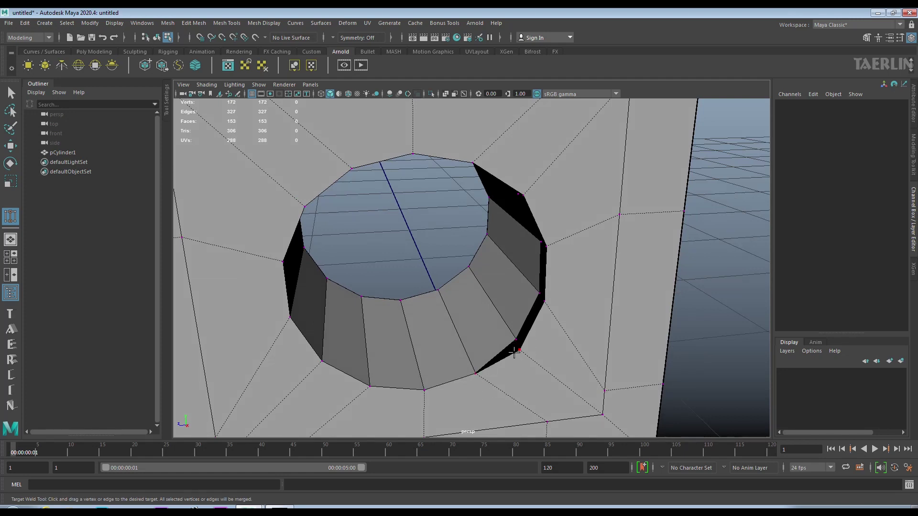
pyautogui.moveTo(520, 353); pyautogui.dragTo(517, 340)
pyautogui.moveTo(538, 294)
pyautogui.mouseDown()
pyautogui.moveTo(517, 339)
pyautogui.moveTo(530, 335)
pyautogui.mouseUp()
pyautogui.moveTo(519, 300)
pyautogui.mouseDown()
pyautogui.moveTo(505, 260)
pyautogui.moveTo(508, 300)
pyautogui.moveTo(535, 270)
pyautogui.moveTo(449, 232)
pyautogui.mouseUp()
# - Check the smooth preview, then return to the faceted bracket in object mode
pyautogui.press('3')
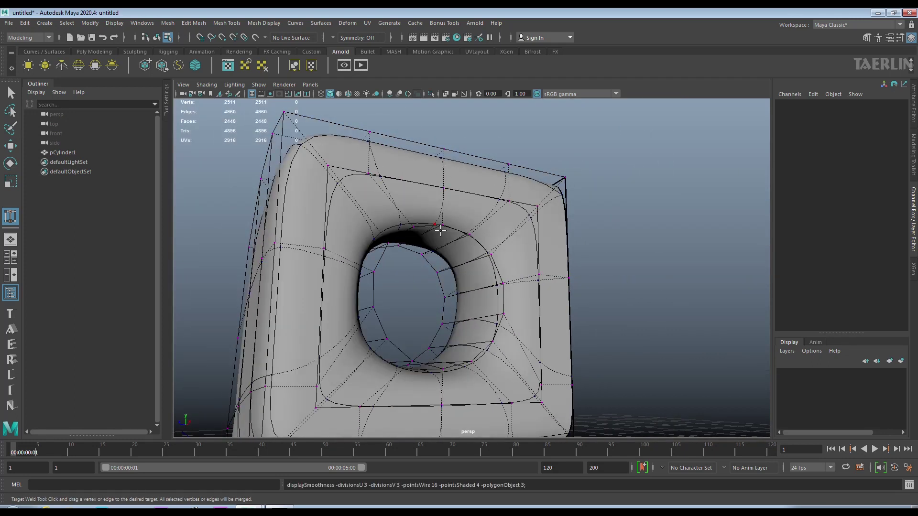
pyautogui.press('1')
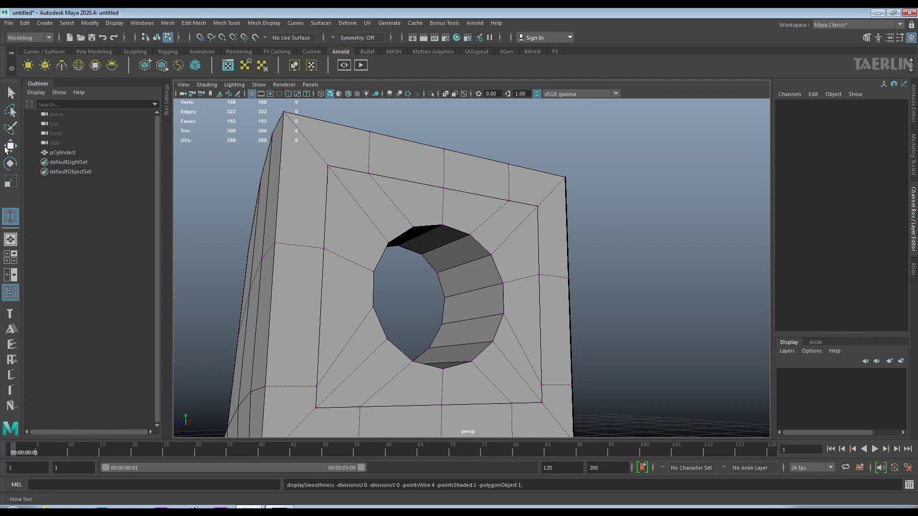
pyautogui.click(10, 146)
pyautogui.moveTo(306, 210); pyautogui.dragTo(354, 196, button='right')
pyautogui.moveTo(354, 196)
pyautogui.keyDown('alt'); pyautogui.mouseDown()
pyautogui.moveTo(412, 261)
pyautogui.moveTo(401, 252)
pyautogui.moveTo(584, 256)
pyautogui.moveTo(545, 258)
pyautogui.moveTo(560, 264)
pyautogui.moveTo(550, 263)
pyautogui.moveTo(543, 281)
pyautogui.moveTo(512, 274)
pyautogui.moveTo(489, 256)
pyautogui.moveTo(491, 246)
pyautogui.moveTo(454, 234)
pyautogui.moveTo(491, 221)
pyautogui.mouseUp(); pyautogui.keyUp('alt')
# - Select the curved arm's edge loop and the vertical border edge loops
pyautogui.moveTo(478, 225); pyautogui.dragTo(485, 199, button='right')
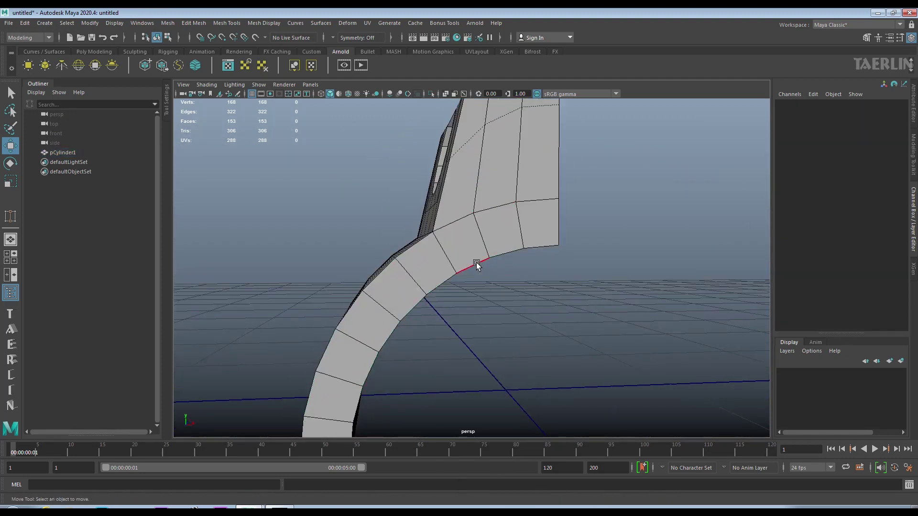
pyautogui.doubleClick(476, 265)
pyautogui.moveTo(477, 265)
pyautogui.keyDown('alt'); pyautogui.mouseDown()
pyautogui.moveTo(547, 273)
pyautogui.moveTo(525, 282)
pyautogui.moveTo(447, 262)
pyautogui.moveTo(366, 266)
pyautogui.moveTo(429, 259)
pyautogui.moveTo(423, 224)
pyautogui.moveTo(520, 217)
pyautogui.mouseUp(); pyautogui.keyUp('alt')
pyautogui.click(423, 224)
pyautogui.doubleClick(375, 340)
pyautogui.moveTo(374, 340)
pyautogui.keyDown('alt'); pyautogui.mouseDown()
pyautogui.moveTo(467, 293)
pyautogui.moveTo(434, 177)
pyautogui.mouseUp(); pyautogui.keyUp('alt')
pyautogui.keyDown('shift'); pyautogui.click(434, 178); pyautogui.keyUp('shift')
pyautogui.keyDown('shift'); pyautogui.click(606, 183); pyautogui.keyUp('shift')
pyautogui.moveTo(604, 181)
pyautogui.keyDown('alt'); pyautogui.mouseDown()
pyautogui.moveTo(543, 201)
pyautogui.moveTo(578, 184)
pyautogui.moveTo(642, 200)
pyautogui.moveTo(651, 213)
pyautogui.moveTo(578, 273)
pyautogui.moveTo(466, 238)
pyautogui.mouseUp(); pyautogui.keyUp('alt')
pyautogui.keyDown('shift'); pyautogui.doubleClick(465, 236); pyautogui.keyUp('shift')
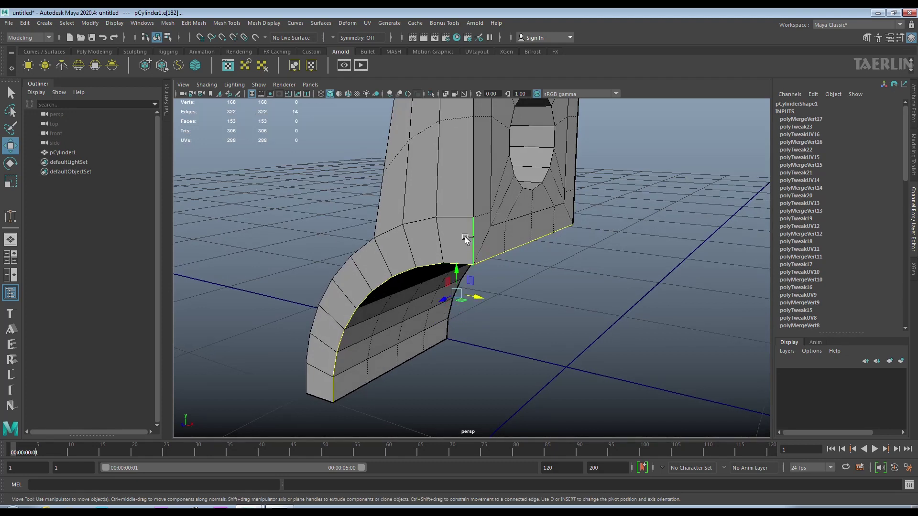
# - Add the block's corner edge and arch edge loops, reaching 31 edges
pyautogui.keyDown('alt'); pyautogui.moveTo(481, 219); pyautogui.dragTo(465, 259); pyautogui.keyUp('alt')
pyautogui.moveTo(487, 212)
pyautogui.keyDown('alt'); pyautogui.mouseDown()
pyautogui.moveTo(364, 240)
pyautogui.moveTo(383, 191)
pyautogui.moveTo(528, 206)
pyautogui.moveTo(531, 221)
pyautogui.moveTo(591, 142)
pyautogui.mouseUp(); pyautogui.keyUp('alt')
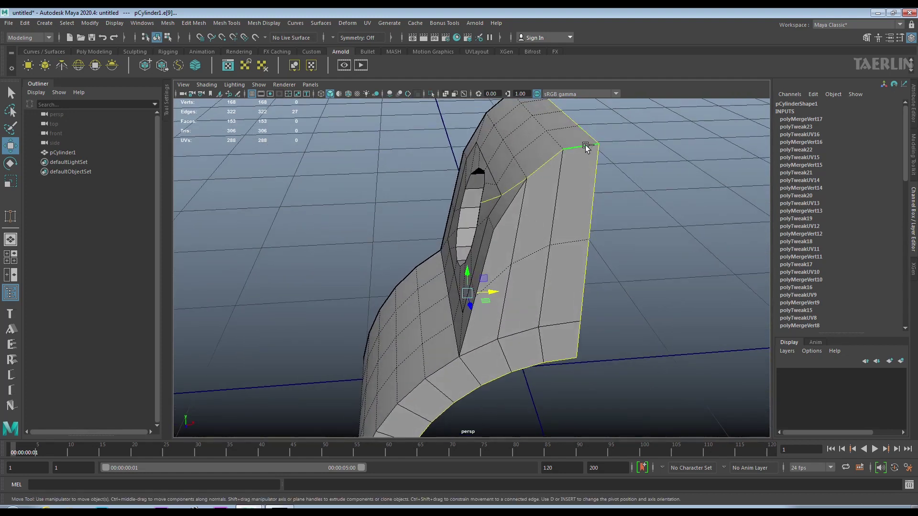
pyautogui.hotkey('ctrl', 'z')
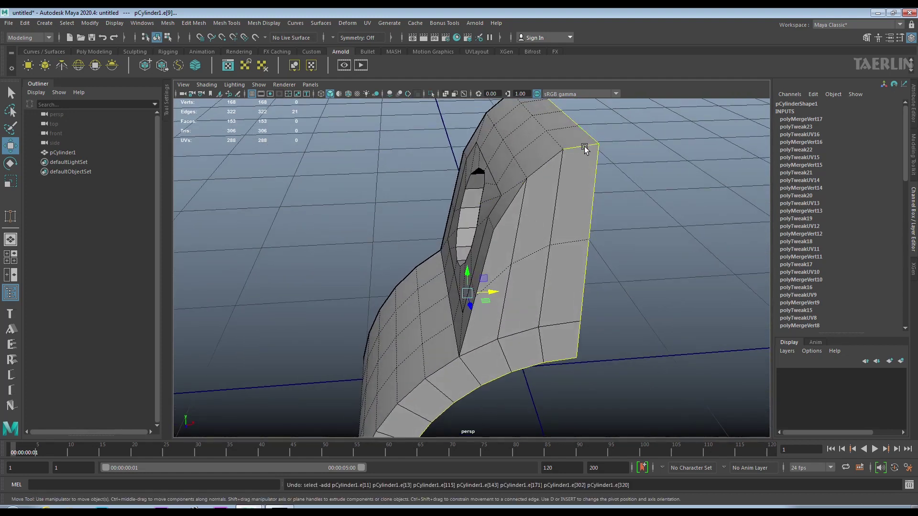
pyautogui.keyDown('shift'); pyautogui.click(552, 160); pyautogui.keyUp('shift')
pyautogui.moveTo(488, 249)
pyautogui.keyDown('alt'); pyautogui.mouseDown()
pyautogui.moveTo(535, 252)
pyautogui.moveTo(540, 267)
pyautogui.mouseUp(); pyautogui.keyUp('alt')
pyautogui.keyDown('shift'); pyautogui.click(505, 328); pyautogui.keyUp('shift')
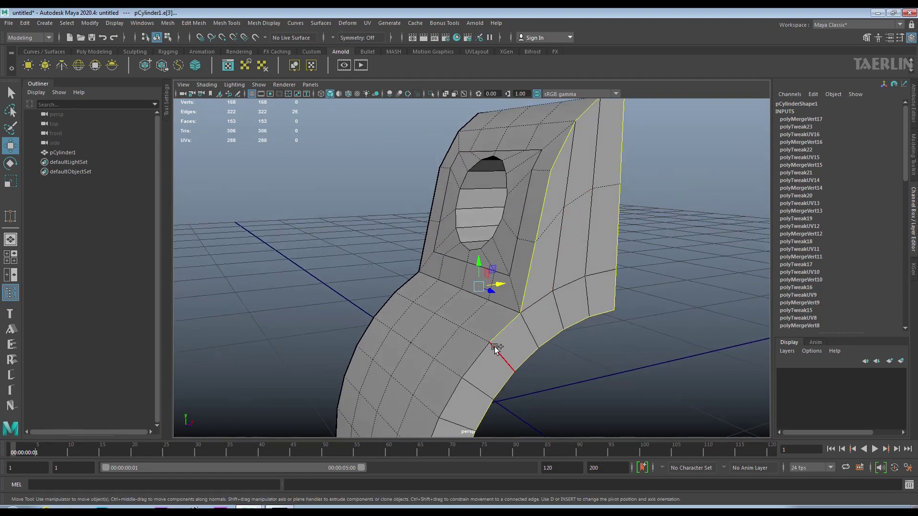
pyautogui.keyDown('shift'); pyautogui.doubleClick(474, 355); pyautogui.keyUp('shift')
pyautogui.moveTo(508, 359)
pyautogui.keyDown('alt'); pyautogui.mouseDown()
pyautogui.moveTo(524, 285)
pyautogui.moveTo(485, 312)
pyautogui.moveTo(495, 375)
pyautogui.moveTo(553, 283)
pyautogui.moveTo(557, 300)
pyautogui.moveTo(647, 303)
pyautogui.moveTo(641, 311)
pyautogui.moveTo(589, 310)
pyautogui.moveTo(558, 299)
pyautogui.mouseUp(); pyautogui.keyUp('alt')
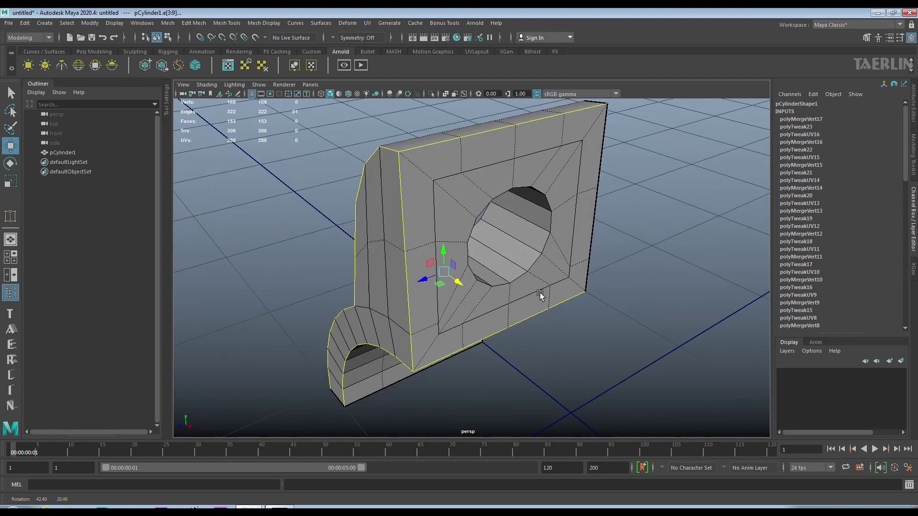
pyautogui.keyDown('alt'); pyautogui.moveTo(540, 295); pyautogui.dragTo(527, 291); pyautogui.keyUp('alt')
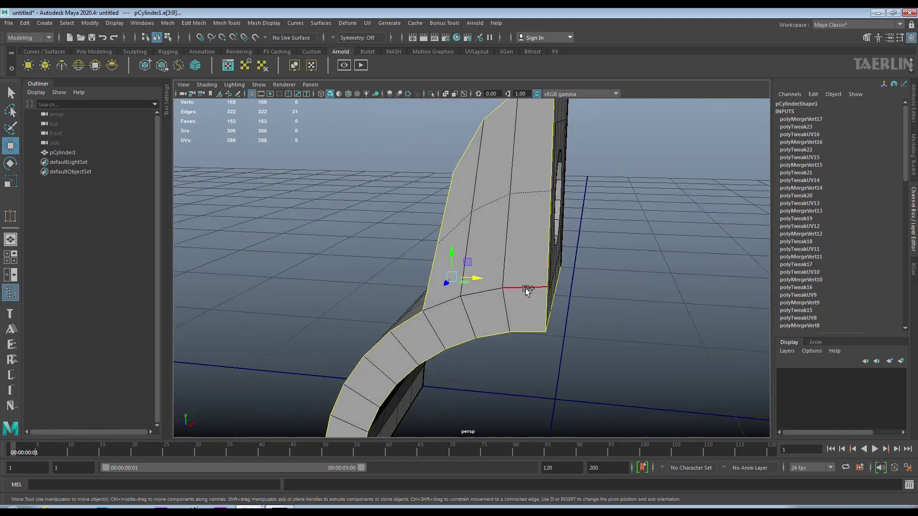
# - Bevel the selected edges with chamfer off and a 0.23 fraction
pyautogui.keyDown('shift'); pyautogui.rightClick(519, 286); pyautogui.keyUp('shift')
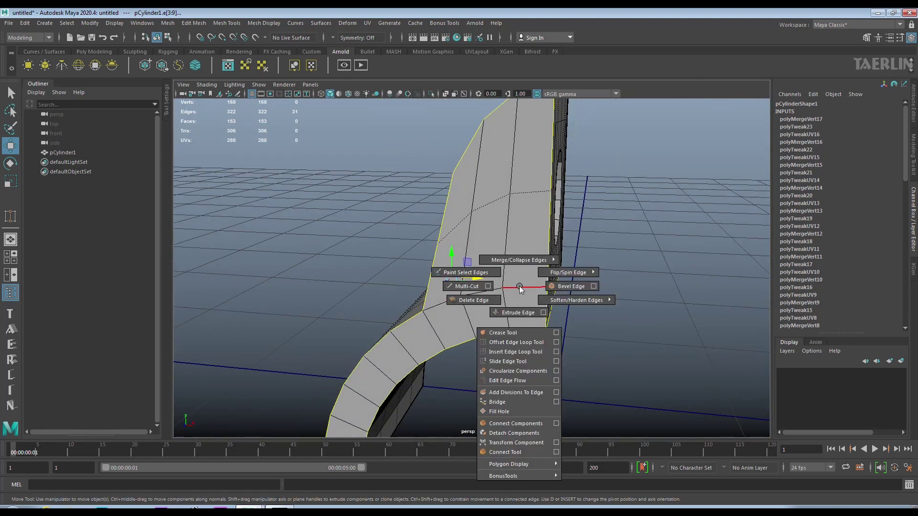
pyautogui.click(554, 286)
pyautogui.click(670, 318)
pyautogui.keyDown('alt'); pyautogui.moveTo(506, 319); pyautogui.dragTo(483, 310); pyautogui.keyUp('alt')
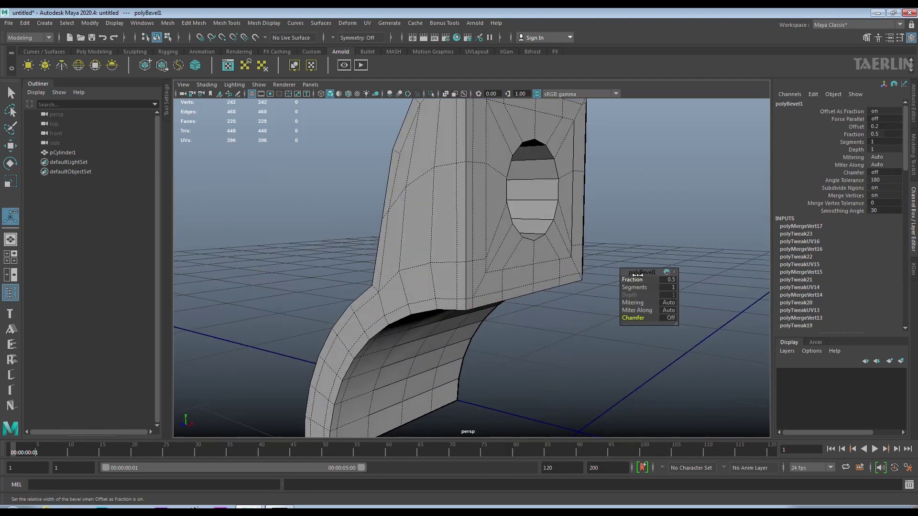
pyautogui.moveTo(635, 279); pyautogui.dragTo(620, 278)
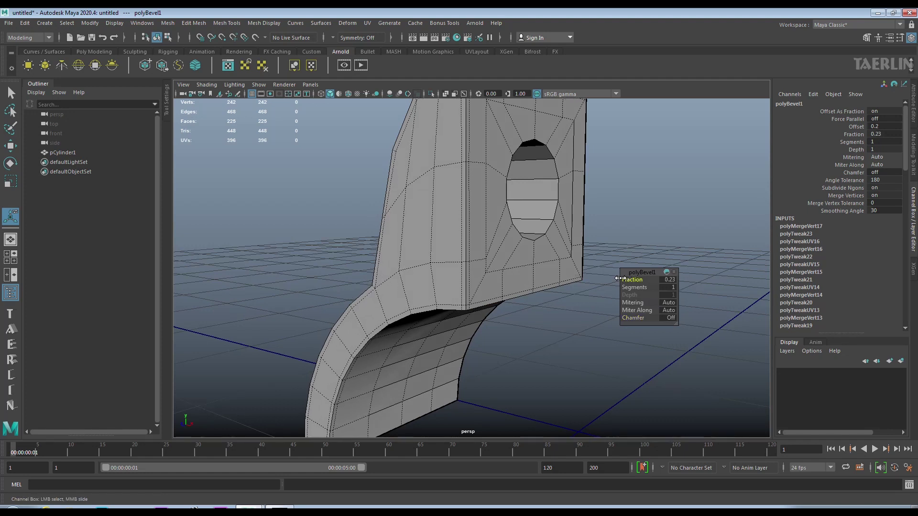
pyautogui.moveTo(359, 246)
pyautogui.keyDown('alt'); pyautogui.mouseDown()
pyautogui.moveTo(516, 279)
pyautogui.moveTo(480, 293)
pyautogui.moveTo(430, 283)
pyautogui.mouseUp(); pyautogui.keyUp('alt')
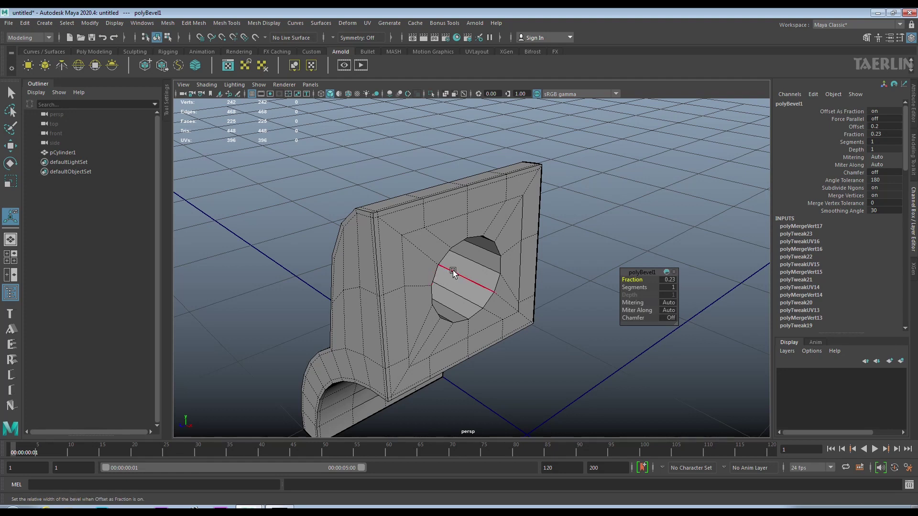
# - Inspect the smoothed preview, remove the stray corner face, and return to low-poly display
pyautogui.press('3')
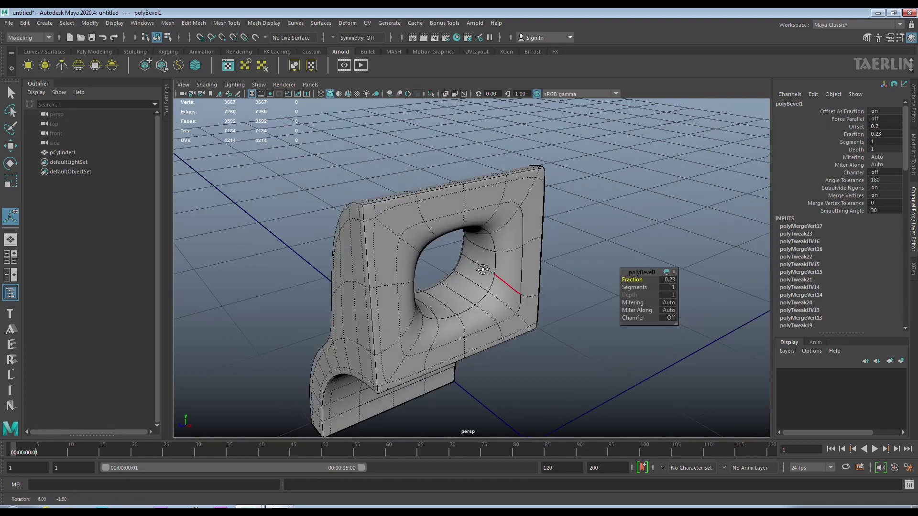
pyautogui.keyDown('alt'); pyautogui.moveTo(453, 273); pyautogui.dragTo(356, 265); pyautogui.keyUp('alt')
pyautogui.moveTo(357, 266)
pyautogui.keyDown('alt'); pyautogui.mouseDown(button='right')
pyautogui.moveTo(472, 274)
pyautogui.moveTo(457, 360)
pyautogui.mouseUp(button='right'); pyautogui.keyUp('alt')
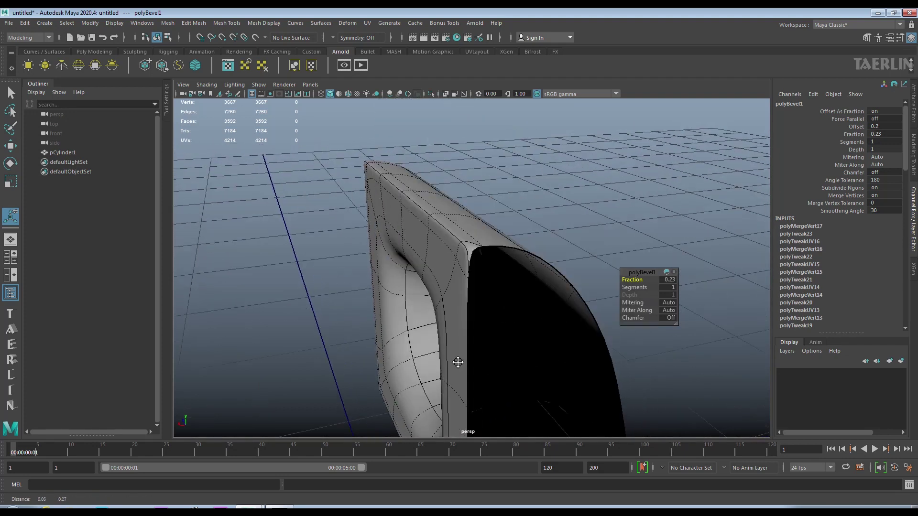
pyautogui.keyDown('alt'); pyautogui.moveTo(456, 361); pyautogui.dragTo(467, 248); pyautogui.keyUp('alt')
pyautogui.moveTo(467, 248); pyautogui.dragTo(469, 256, button='right')
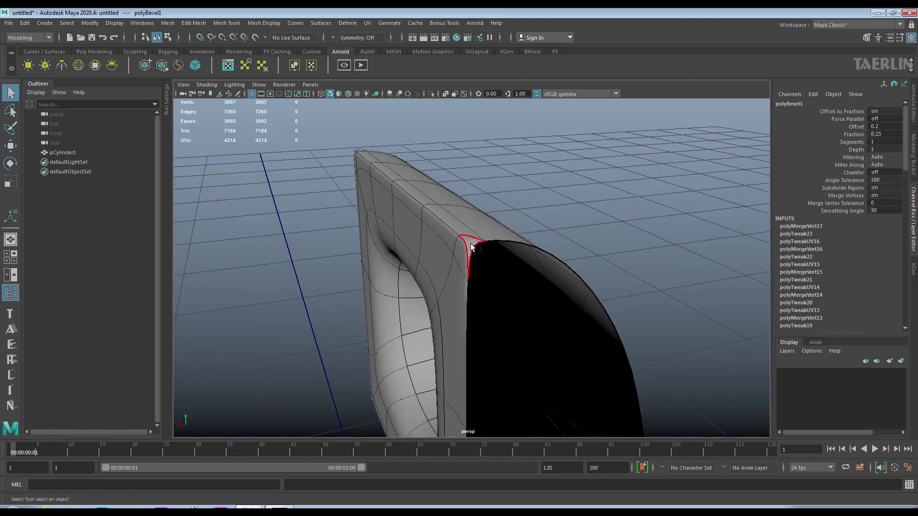
pyautogui.hotkey('ctrl', 'z')
pyautogui.moveTo(495, 326)
pyautogui.keyDown('alt'); pyautogui.mouseDown()
pyautogui.moveTo(568, 272)
pyautogui.moveTo(543, 299)
pyautogui.moveTo(554, 299)
pyautogui.moveTo(541, 375)
pyautogui.mouseUp(); pyautogui.keyUp('alt')
pyautogui.press('1')
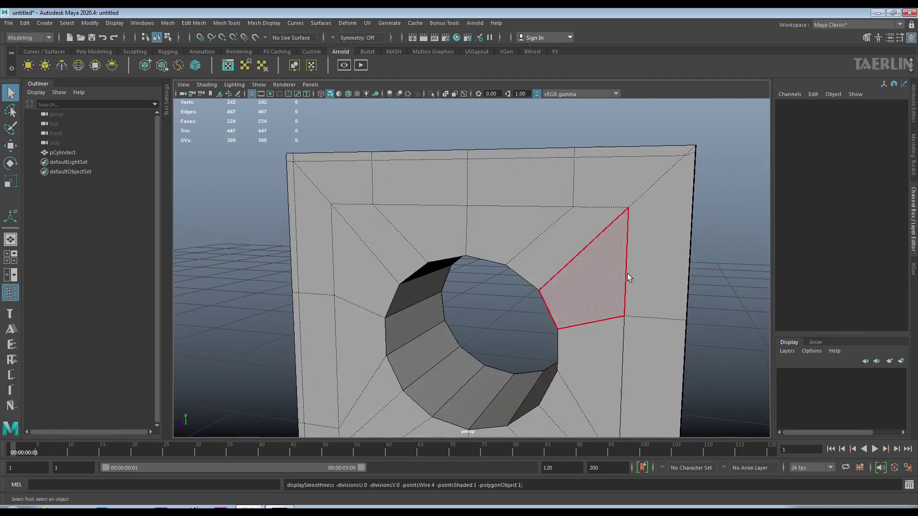
# - Select a face on the holed plate and check it in smooth preview
pyautogui.moveTo(690, 183)
pyautogui.keyDown('alt'); pyautogui.mouseDown(button='right')
pyautogui.moveTo(622, 228)
pyautogui.moveTo(646, 257)
pyautogui.moveTo(637, 242)
pyautogui.moveTo(575, 250)
pyautogui.moveTo(558, 242)
pyautogui.moveTo(580, 266)
pyautogui.moveTo(564, 234)
pyautogui.mouseUp(button='right'); pyautogui.keyUp('alt')
pyautogui.click(577, 248)
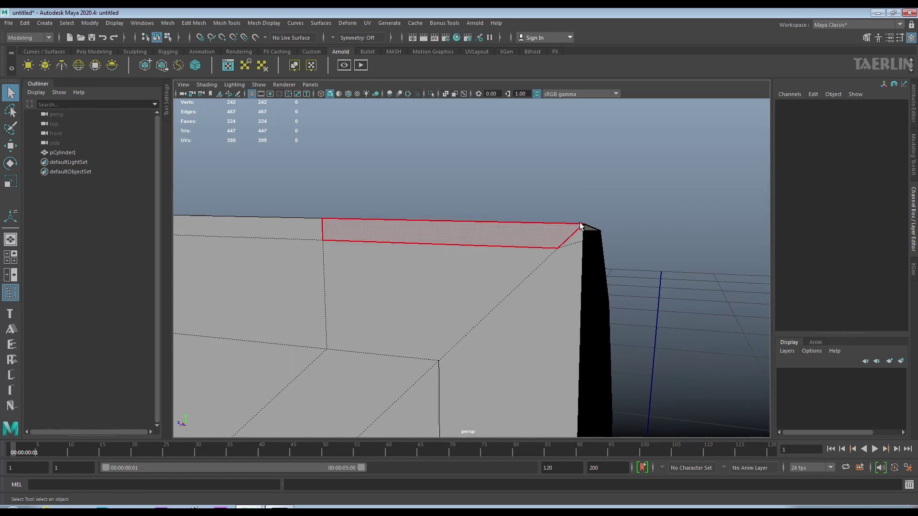
pyautogui.keyDown('alt'); pyautogui.moveTo(588, 232); pyautogui.dragTo(449, 208, button='right'); pyautogui.keyUp('alt')
pyautogui.moveTo(449, 208)
pyautogui.keyDown('alt'); pyautogui.mouseDown()
pyautogui.moveTo(566, 211)
pyautogui.moveTo(533, 262)
pyautogui.moveTo(545, 164)
pyautogui.moveTo(520, 252)
pyautogui.moveTo(537, 269)
pyautogui.moveTo(497, 293)
pyautogui.moveTo(571, 297)
pyautogui.moveTo(564, 286)
pyautogui.moveTo(522, 307)
pyautogui.moveTo(463, 304)
pyautogui.moveTo(463, 262)
pyautogui.moveTo(472, 298)
pyautogui.moveTo(477, 266)
pyautogui.moveTo(428, 248)
pyautogui.mouseUp(); pyautogui.keyUp('alt')
pyautogui.press('3')
pyautogui.press('1')
# - Delete the stray face f[167] on the curved lower section
pyautogui.keyDown('alt'); pyautogui.moveTo(429, 248); pyautogui.dragTo(493, 329, button='right'); pyautogui.keyUp('alt')
pyautogui.moveTo(493, 329)
pyautogui.keyDown('alt'); pyautogui.mouseDown()
pyautogui.moveTo(519, 303)
pyautogui.moveTo(557, 318)
pyautogui.moveTo(327, 315)
pyautogui.mouseUp(); pyautogui.keyUp('alt')
pyautogui.click(487, 371)
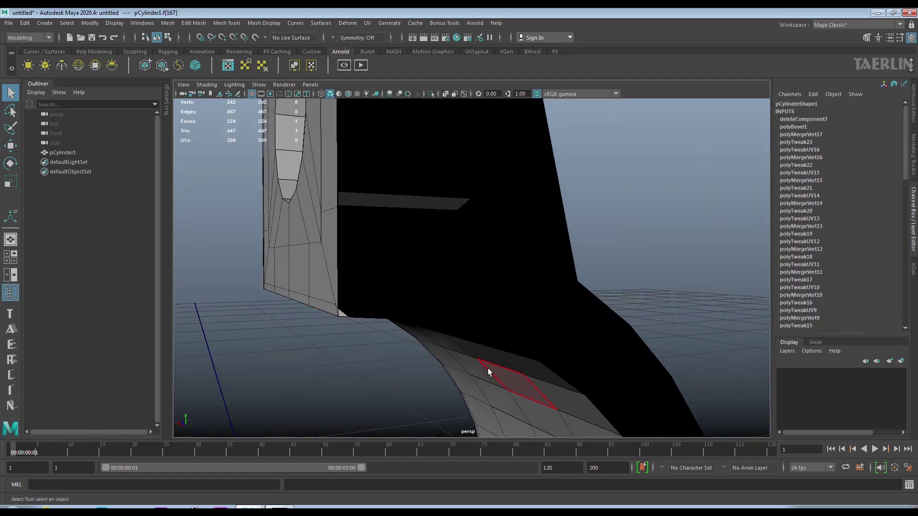
pyautogui.press('Delete')
pyautogui.moveTo(466, 355)
pyautogui.keyDown('alt'); pyautogui.mouseDown()
pyautogui.moveTo(491, 328)
pyautogui.moveTo(318, 229)
pyautogui.mouseUp(); pyautogui.keyUp('alt')
pyautogui.scroll(5, 402, 335)
pyautogui.keyDown('alt'); pyautogui.moveTo(402, 334); pyautogui.dragTo(467, 318); pyautogui.keyUp('alt')
pyautogui.moveTo(444, 268); pyautogui.dragTo(442, 222, button='right')
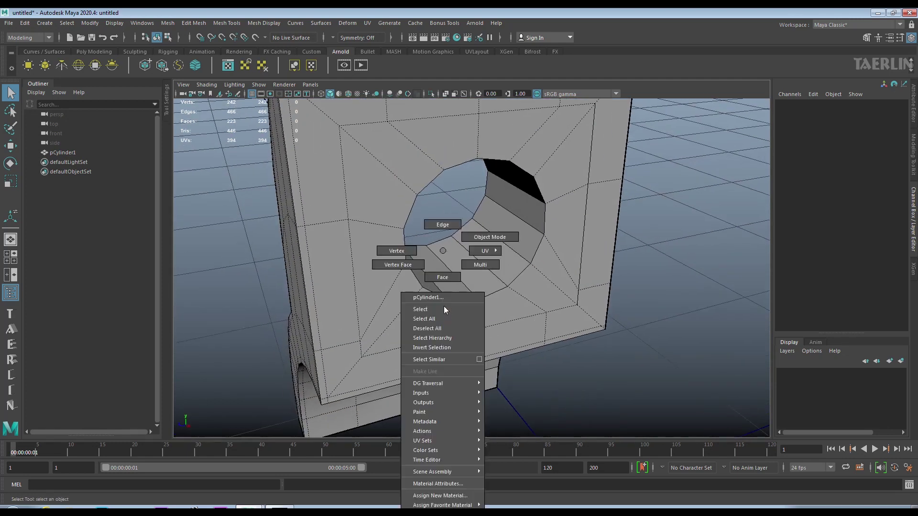
# - Bevel the hole's rim edge loop with chamfer off at a 0.5 fraction
pyautogui.doubleClick(458, 298)
pyautogui.keyDown('shift'); pyautogui.rightClick(375, 223); pyautogui.keyUp('shift')
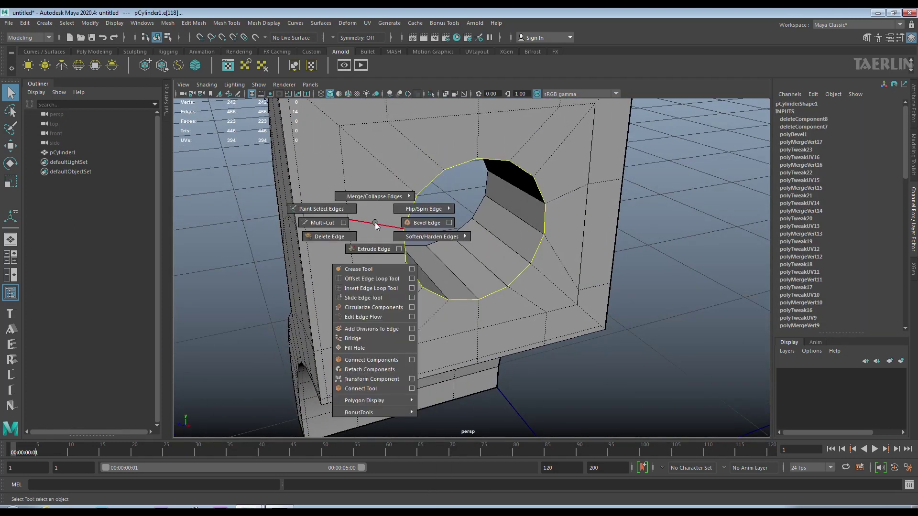
pyautogui.click(413, 223)
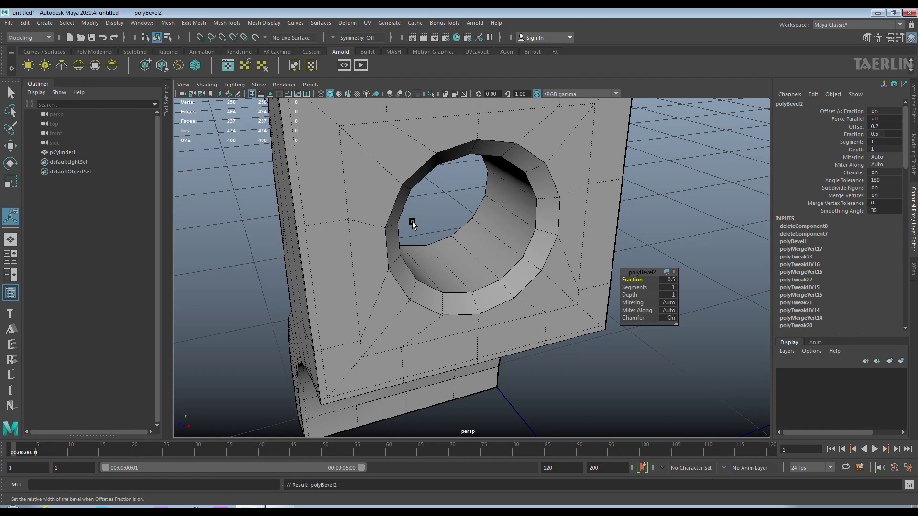
pyautogui.hotkey('ctrl', 'z')
pyautogui.keyDown('alt'); pyautogui.moveTo(413, 222); pyautogui.dragTo(481, 258); pyautogui.keyUp('alt')
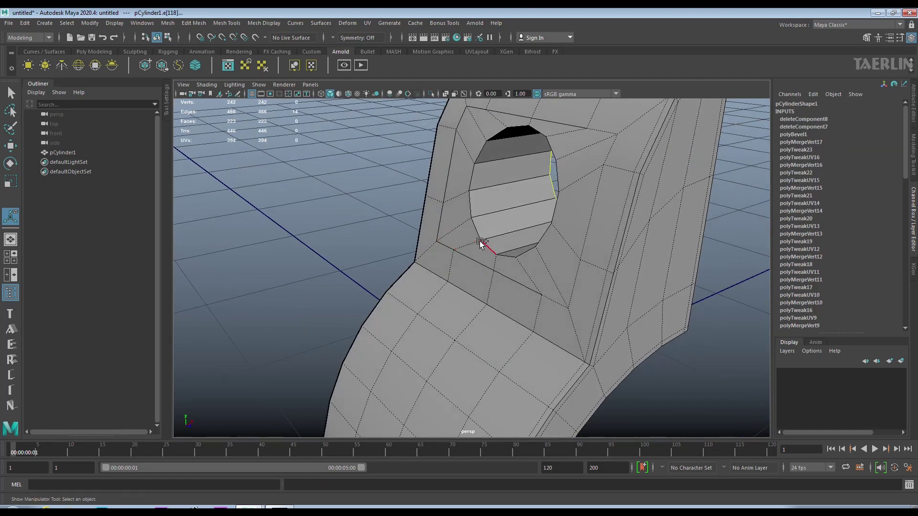
pyautogui.keyDown('shift'); pyautogui.rightClick(467, 206); pyautogui.keyUp('shift')
pyautogui.click(508, 206)
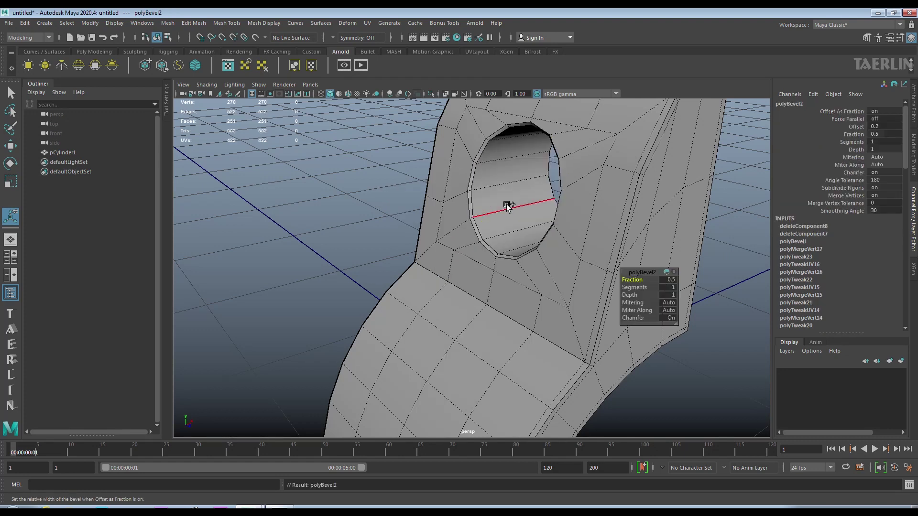
pyautogui.moveTo(606, 237)
pyautogui.keyDown('alt'); pyautogui.mouseDown()
pyautogui.moveTo(474, 229)
pyautogui.moveTo(631, 236)
pyautogui.moveTo(699, 299)
pyautogui.mouseUp(); pyautogui.keyUp('alt')
pyautogui.click(671, 318)
# - Preview the bracket smoothed and inspect the rounded hole from several angles
pyautogui.moveTo(537, 266)
pyautogui.keyDown('alt'); pyautogui.mouseDown()
pyautogui.moveTo(562, 287)
pyautogui.moveTo(518, 373)
pyautogui.mouseUp(); pyautogui.keyUp('alt')
pyautogui.scroll(1, 530, 335)
pyautogui.scroll(2, 563, 353)
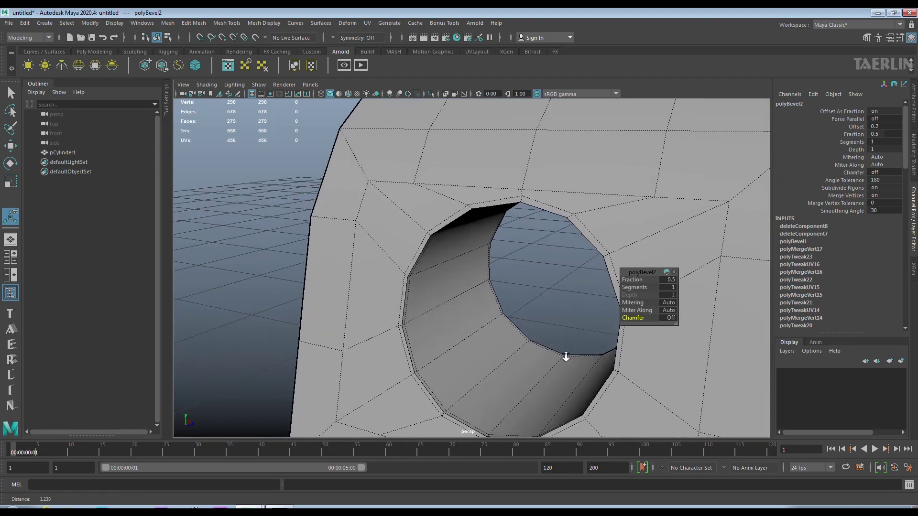
pyautogui.scroll(1, 526, 299)
pyautogui.moveTo(526, 300)
pyautogui.keyDown('alt'); pyautogui.mouseDown()
pyautogui.moveTo(531, 285)
pyautogui.moveTo(510, 301)
pyautogui.moveTo(403, 303)
pyautogui.moveTo(376, 302)
pyautogui.moveTo(369, 287)
pyautogui.moveTo(348, 297)
pyautogui.moveTo(355, 311)
pyautogui.mouseUp(); pyautogui.keyUp('alt')
pyautogui.press('3')
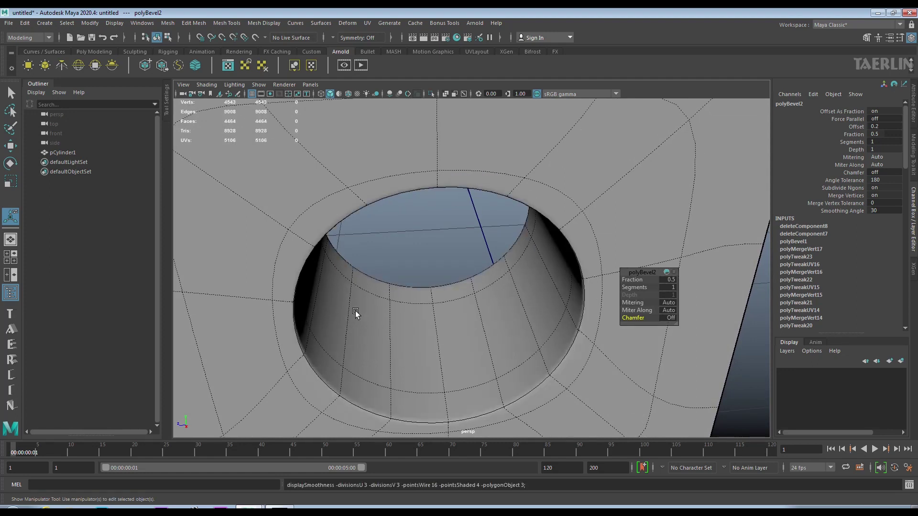
pyautogui.moveTo(468, 293)
pyautogui.keyDown('alt'); pyautogui.mouseDown()
pyautogui.moveTo(449, 211)
pyautogui.moveTo(429, 230)
pyautogui.moveTo(520, 188)
pyautogui.moveTo(519, 201)
pyautogui.mouseUp(); pyautogui.keyUp('alt')
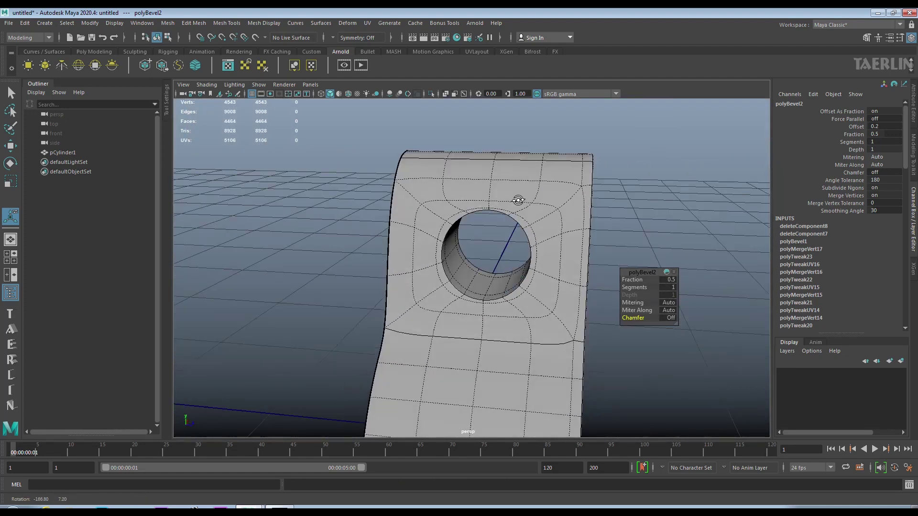
pyautogui.moveTo(518, 200)
pyautogui.keyDown('alt'); pyautogui.mouseDown()
pyautogui.moveTo(419, 201)
pyautogui.moveTo(404, 207)
pyautogui.moveTo(412, 221)
pyautogui.mouseUp(); pyautogui.keyUp('alt')
# - Leave smooth preview and return to object selection on the low-poly mesh
pyautogui.press('1')
pyautogui.moveTo(471, 287)
pyautogui.keyDown('alt'); pyautogui.mouseDown()
pyautogui.moveTo(464, 267)
pyautogui.moveTo(529, 262)
pyautogui.moveTo(474, 287)
pyautogui.moveTo(417, 287)
pyautogui.mouseUp(); pyautogui.keyUp('alt')
pyautogui.moveTo(416, 287); pyautogui.dragTo(475, 244, button='right')
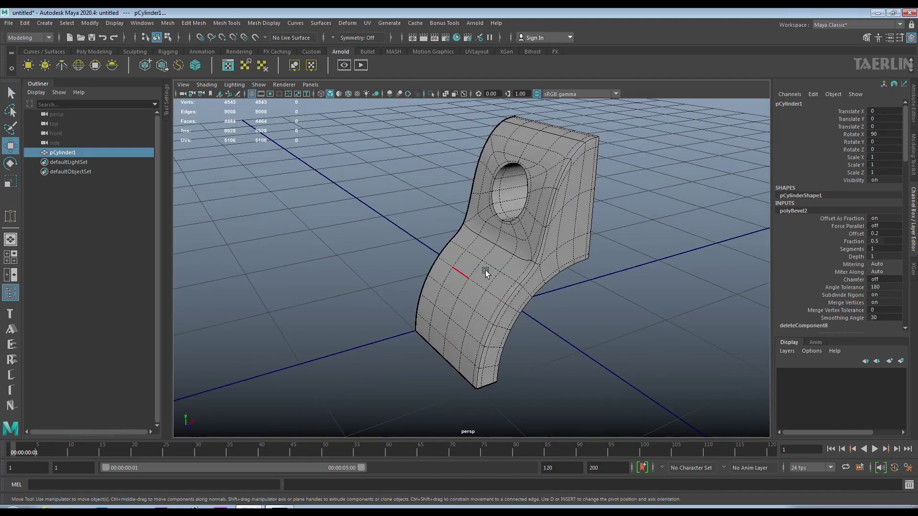
pyautogui.press('F8')
pyautogui.press('1')
pyautogui.moveTo(440, 276)
pyautogui.keyDown('alt'); pyautogui.mouseDown()
pyautogui.moveTo(531, 279)
pyautogui.moveTo(583, 262)
pyautogui.moveTo(509, 269)
pyautogui.mouseUp(); pyautogui.keyUp('alt')
# - Select the side border edge loop, excluding its bottom row of edges
pyautogui.rightClick(488, 252)
pyautogui.click(486, 244)
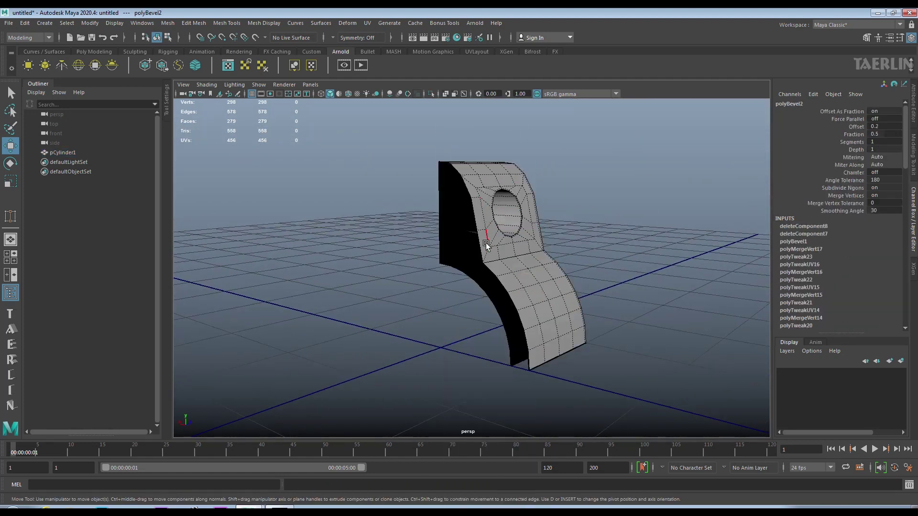
pyautogui.doubleClick(481, 243)
pyautogui.moveTo(492, 268)
pyautogui.keyDown('alt'); pyautogui.mouseDown()
pyautogui.moveTo(495, 290)
pyautogui.moveTo(591, 363)
pyautogui.mouseUp(); pyautogui.keyUp('alt')
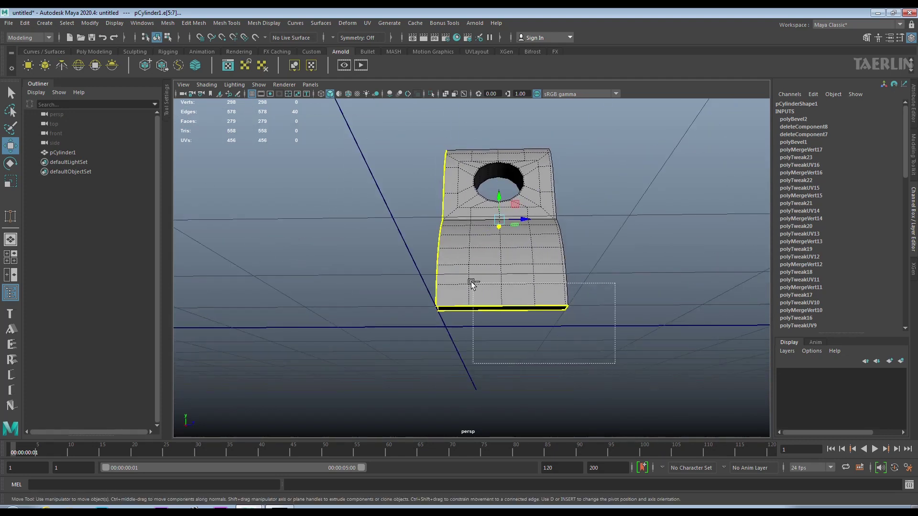
pyautogui.keyDown('ctrl'); pyautogui.moveTo(454, 271); pyautogui.dragTo(455, 271); pyautogui.keyUp('ctrl')
pyautogui.moveTo(467, 307)
pyautogui.keyDown('alt'); pyautogui.mouseDown()
pyautogui.moveTo(479, 313)
pyautogui.moveTo(487, 234)
pyautogui.mouseUp(); pyautogui.keyUp('alt')
pyautogui.moveTo(487, 235); pyautogui.dragTo(483, 256, button='right')
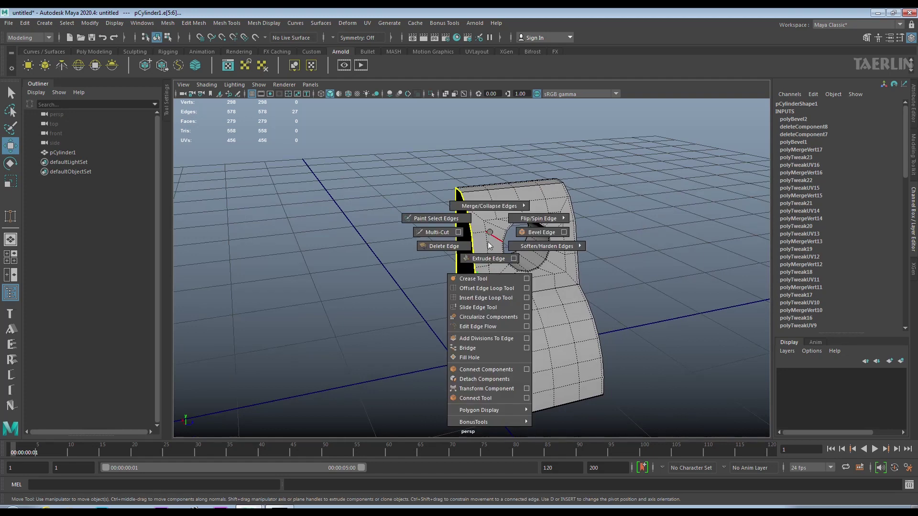
# - Extrude the border edges and push the new strip outward
pyautogui.hotkey('ctrl', 'e')
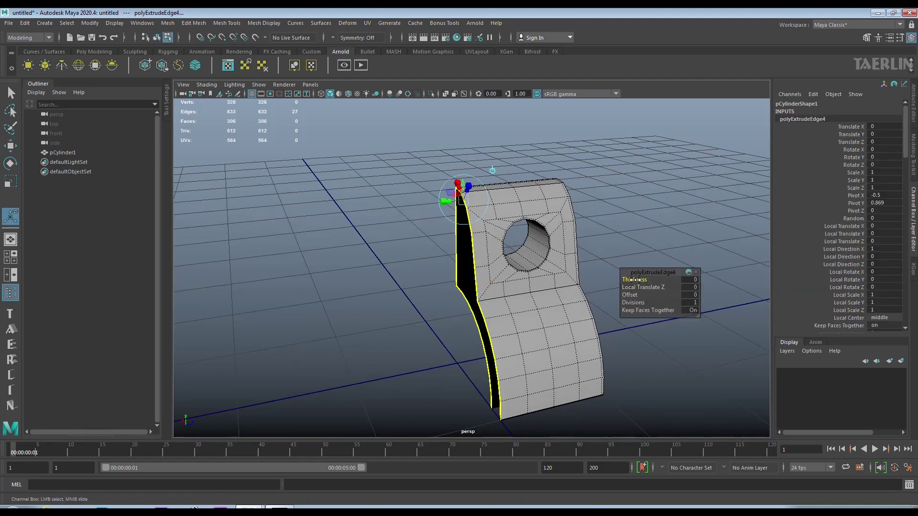
pyautogui.moveTo(634, 280); pyautogui.dragTo(640, 279)
pyautogui.hotkey('ctrl', 'z')
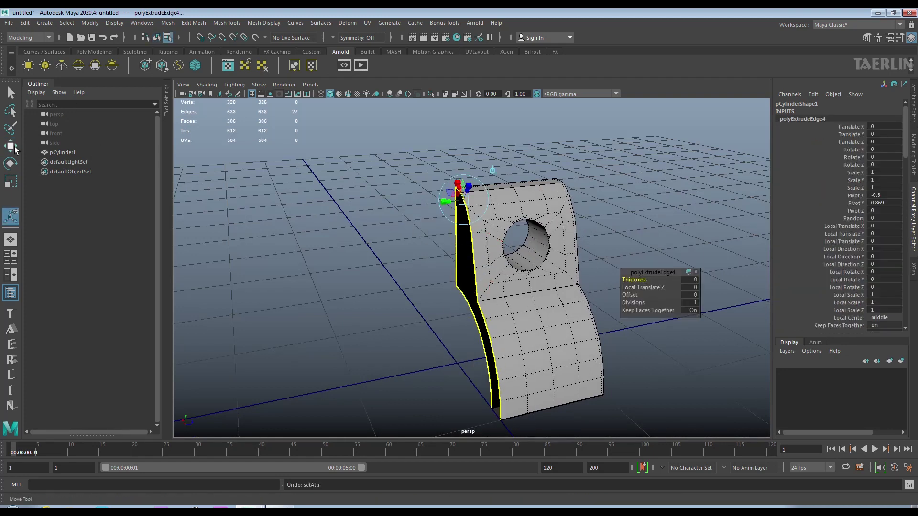
pyautogui.click(10, 148)
pyautogui.moveTo(497, 299)
pyautogui.mouseDown()
pyautogui.moveTo(474, 306)
pyautogui.moveTo(625, 242)
pyautogui.moveTo(644, 303)
pyautogui.moveTo(539, 186)
pyautogui.mouseUp()
# - Zoom in to check the new strip, then return to object selection
pyautogui.scroll(3, 626, 344)
pyautogui.scroll(3, 498, 260)
pyautogui.scroll(3, 528, 263)
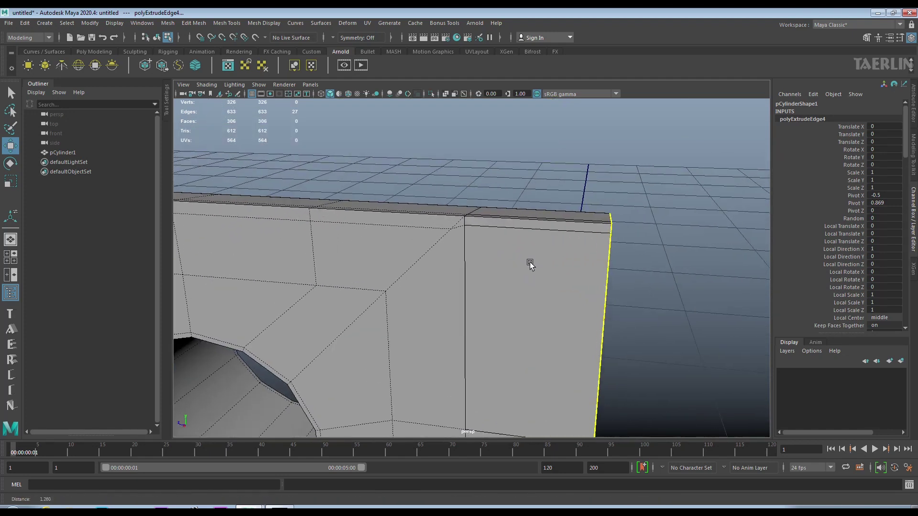
pyautogui.scroll(2, 533, 266)
pyautogui.moveTo(533, 266)
pyautogui.keyDown('alt'); pyautogui.mouseDown()
pyautogui.moveTo(527, 262)
pyautogui.moveTo(538, 283)
pyautogui.moveTo(534, 265)
pyautogui.mouseUp(); pyautogui.keyUp('alt')
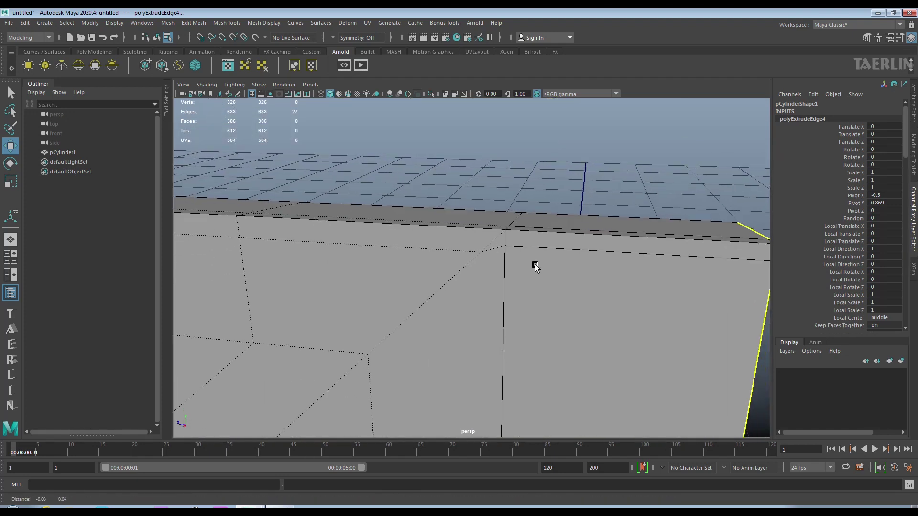
pyautogui.rightClick(481, 251)
pyautogui.click(525, 232)
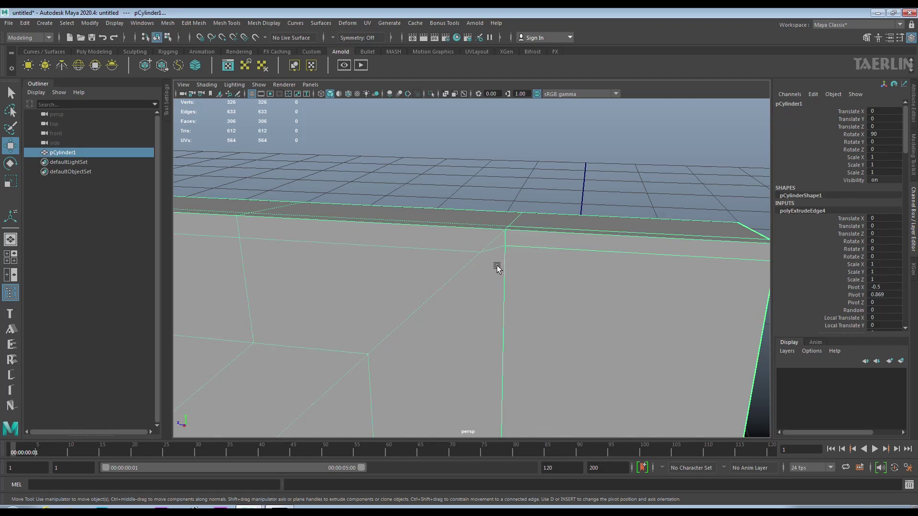
# - Weld the stray vertex near the corner onto the corner vertex with Target Weld
pyautogui.keyDown('shift'); pyautogui.rightClick(500, 248); pyautogui.keyUp('shift')
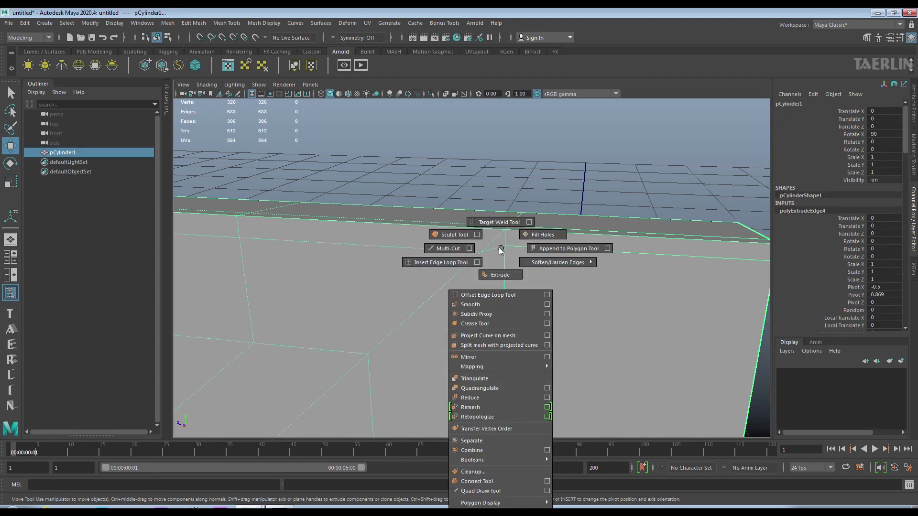
pyautogui.rightClick(498, 250)
pyautogui.click(498, 229)
pyautogui.rightClick(507, 265)
pyautogui.click(455, 262)
pyautogui.click(478, 252)
pyautogui.keyDown('shift'); pyautogui.rightClick(489, 267); pyautogui.keyUp('shift')
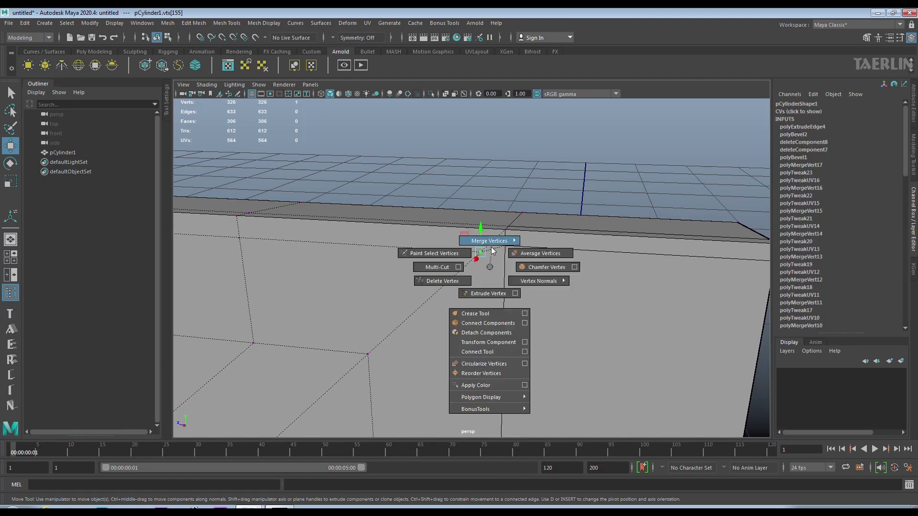
pyautogui.click(478, 245)
pyautogui.moveTo(486, 252); pyautogui.dragTo(505, 246)
# - Preview the bracket smoothed in object mode, then return to faceted display facing front
pyautogui.moveTo(519, 276)
pyautogui.keyDown('alt'); pyautogui.mouseDown()
pyautogui.moveTo(459, 221)
pyautogui.moveTo(518, 279)
pyautogui.moveTo(527, 260)
pyautogui.moveTo(512, 293)
pyautogui.mouseUp(); pyautogui.keyUp('alt')
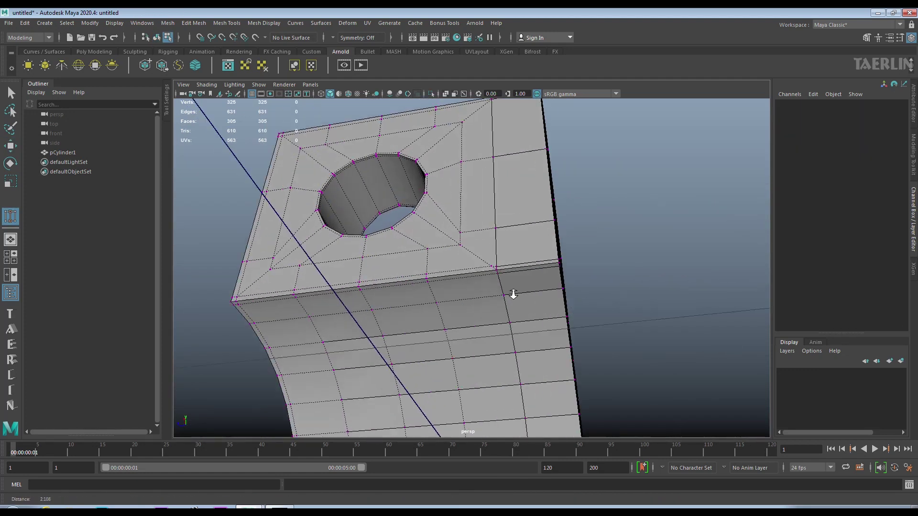
pyautogui.scroll(5, 614, 278)
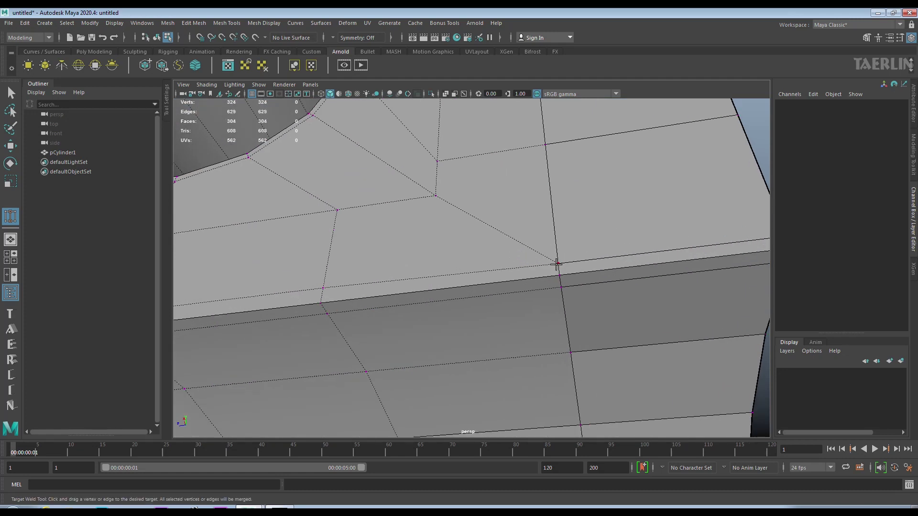
pyautogui.press('3')
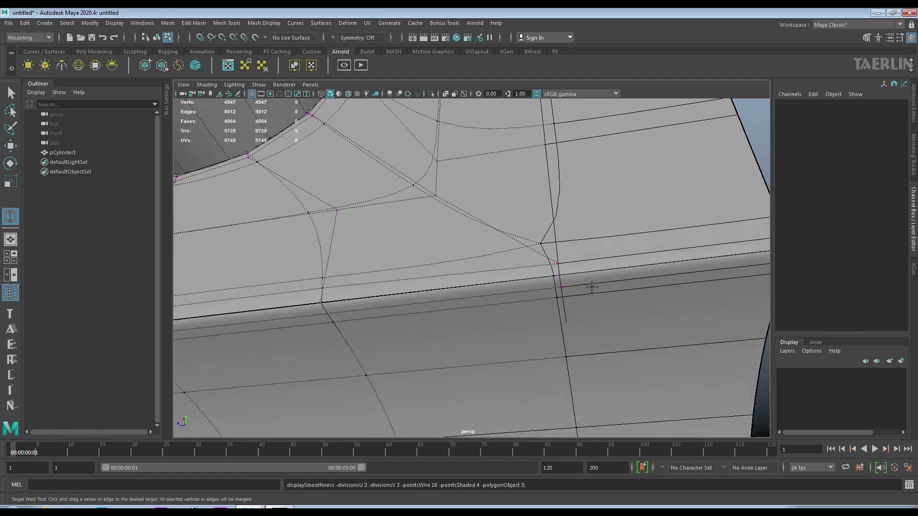
pyautogui.press('1')
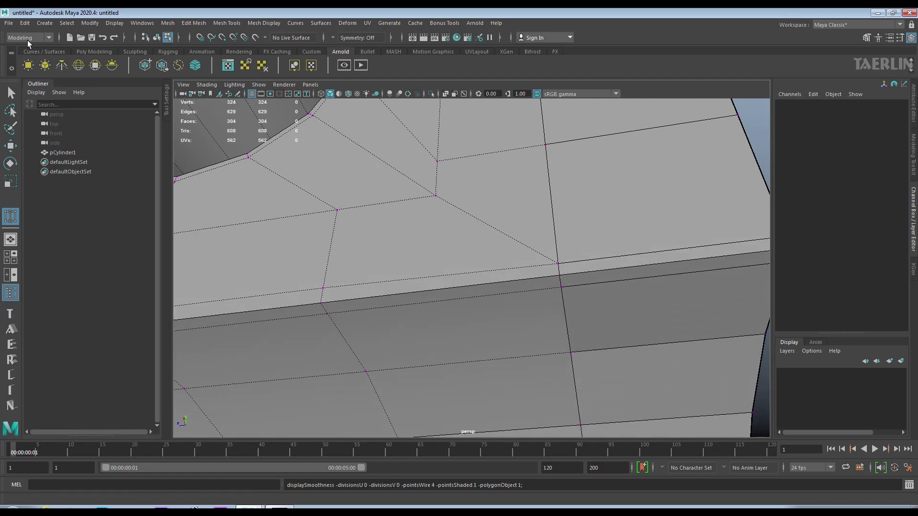
pyautogui.click(11, 148)
pyautogui.rightClick(362, 224)
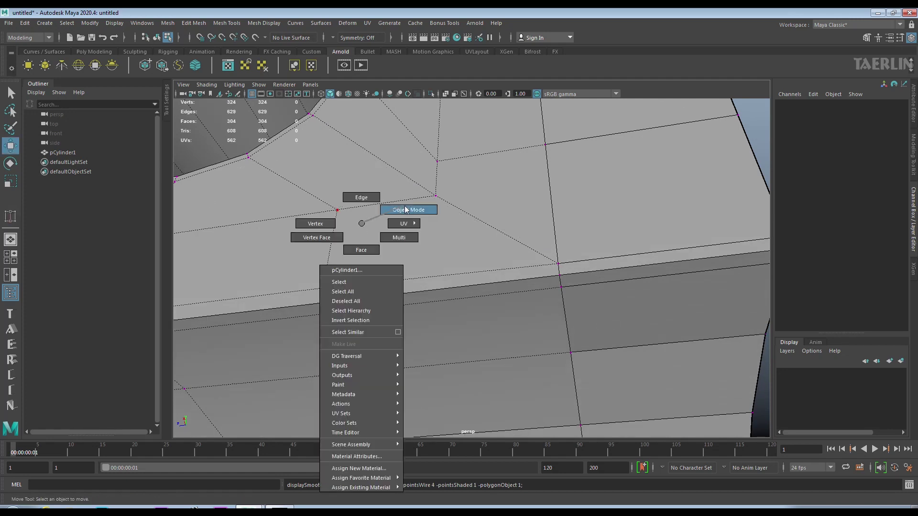
pyautogui.click(406, 209)
pyautogui.press('3')
pyautogui.moveTo(530, 282)
pyautogui.keyDown('alt'); pyautogui.mouseDown()
pyautogui.moveTo(421, 230)
pyautogui.moveTo(515, 269)
pyautogui.moveTo(516, 298)
pyautogui.moveTo(353, 317)
pyautogui.moveTo(334, 312)
pyautogui.moveTo(328, 322)
pyautogui.moveTo(303, 313)
pyautogui.moveTo(334, 252)
pyautogui.moveTo(317, 292)
pyautogui.mouseUp(); pyautogui.keyUp('alt')
pyautogui.press('1')
pyautogui.keyDown('alt'); pyautogui.moveTo(485, 301); pyautogui.dragTo(461, 276); pyautogui.keyUp('alt')
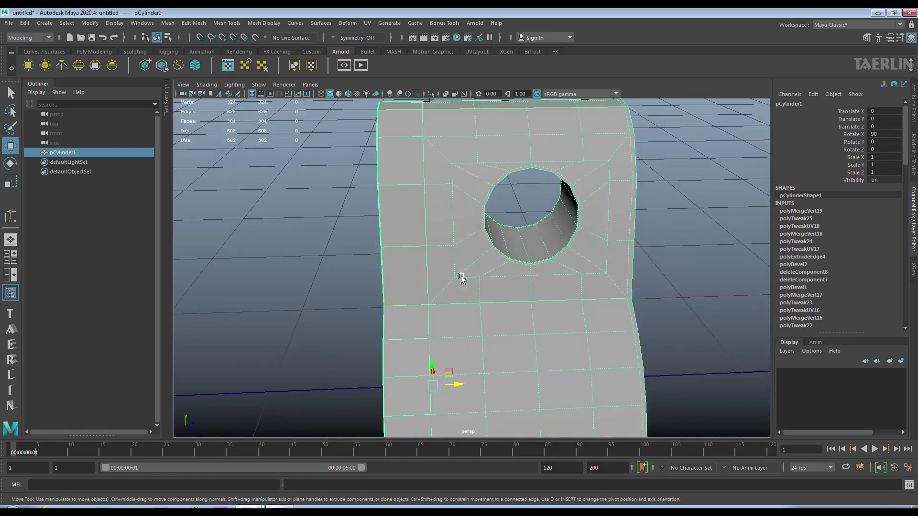
# - Mirror the bracket across Z at World position and shift the mirror plane offset
pyautogui.keyDown('shift'); pyautogui.rightClick(443, 241); pyautogui.keyUp('shift')
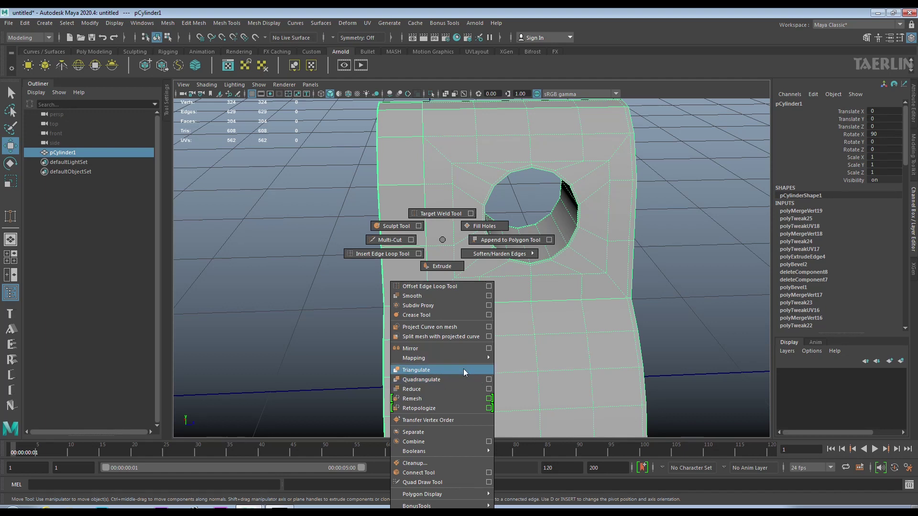
pyautogui.click(462, 348)
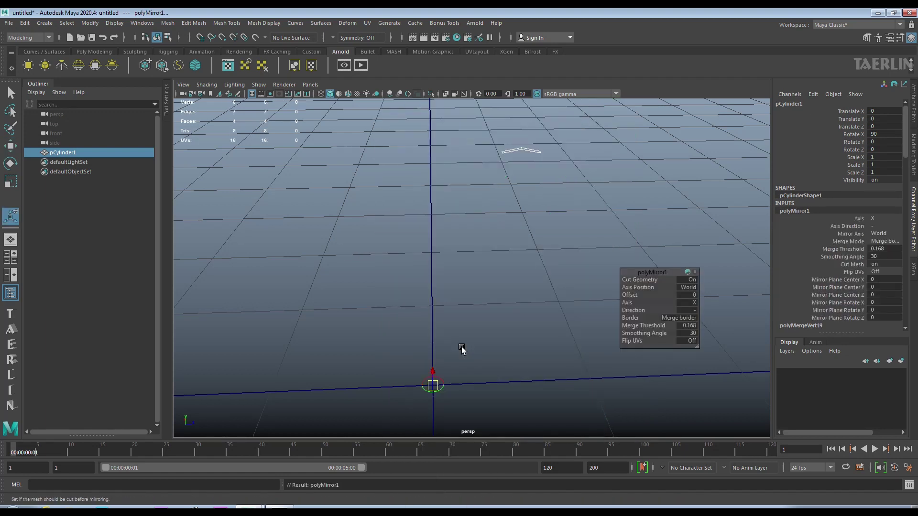
pyautogui.click(694, 303)
pyautogui.click(701, 325)
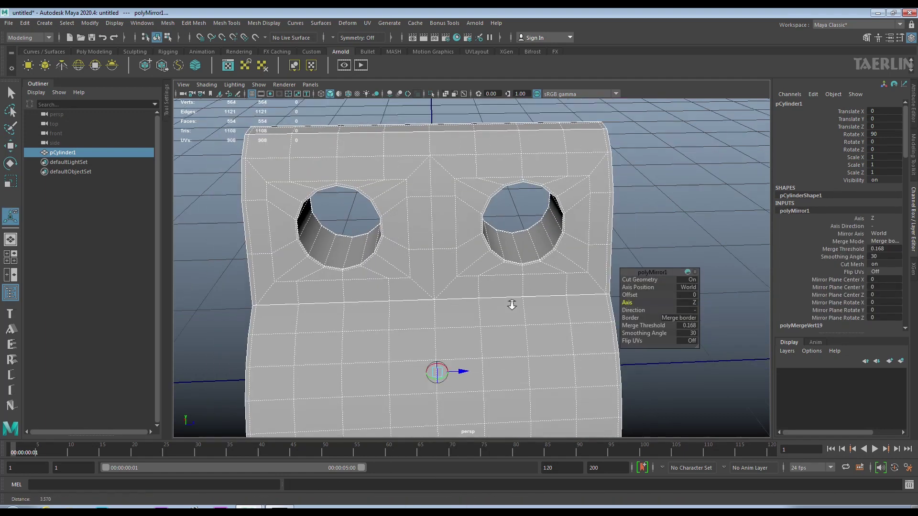
pyautogui.keyDown('alt'); pyautogui.moveTo(512, 305); pyautogui.dragTo(506, 304, button='right'); pyautogui.keyUp('alt')
pyautogui.click(687, 287)
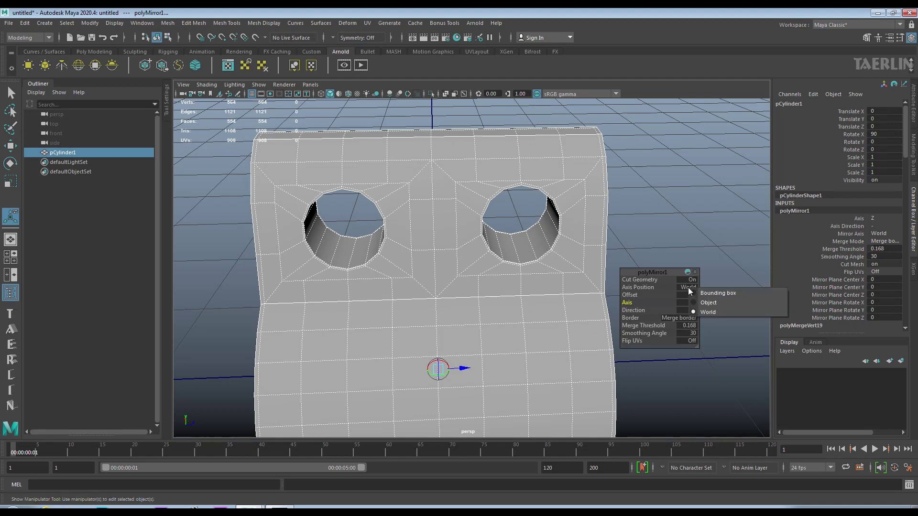
pyautogui.click(693, 300)
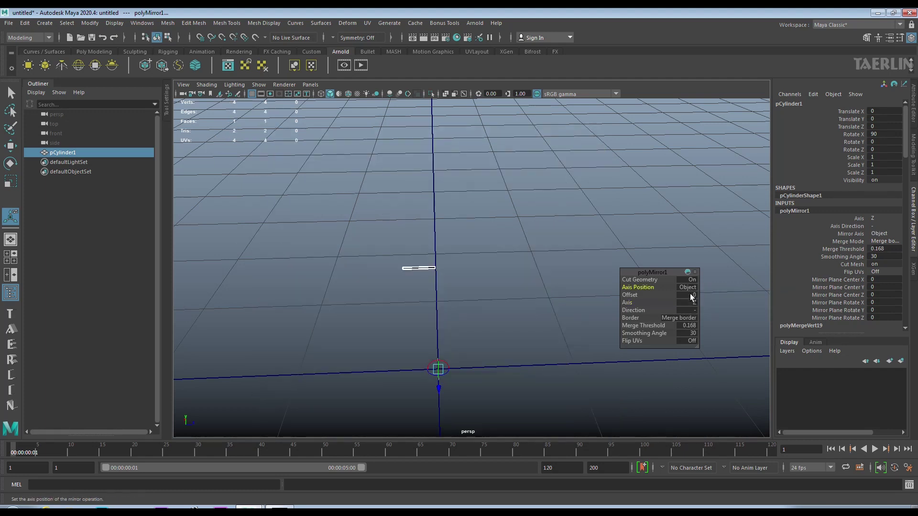
pyautogui.click(690, 288)
pyautogui.click(696, 312)
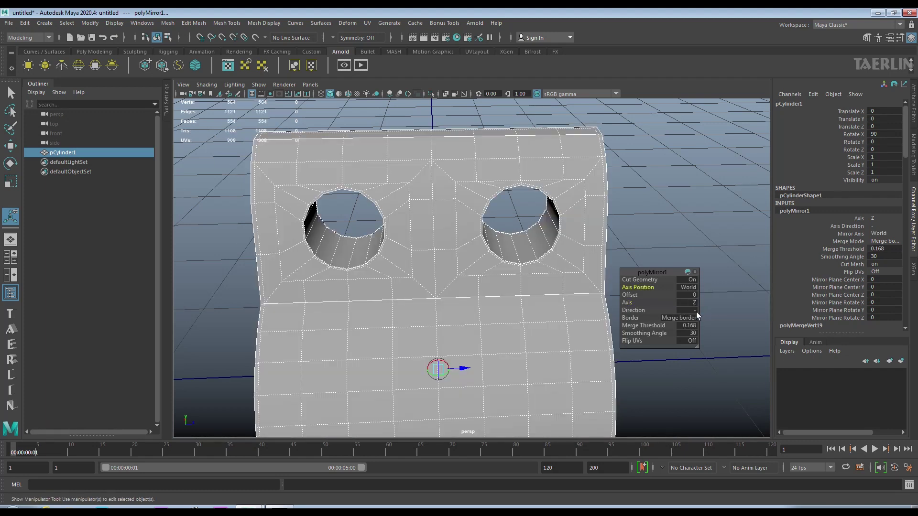
pyautogui.moveTo(459, 373)
pyautogui.mouseDown()
pyautogui.moveTo(413, 375)
pyautogui.moveTo(435, 371)
pyautogui.mouseUp()
# - Check the mirrored bracket from the side and return to object mode
pyautogui.moveTo(522, 355)
pyautogui.keyDown('alt'); pyautogui.mouseDown()
pyautogui.moveTo(558, 223)
pyautogui.moveTo(536, 307)
pyautogui.moveTo(459, 300)
pyautogui.moveTo(493, 309)
pyautogui.moveTo(487, 334)
pyautogui.mouseUp(); pyautogui.keyUp('alt')
pyautogui.rightClick(409, 213)
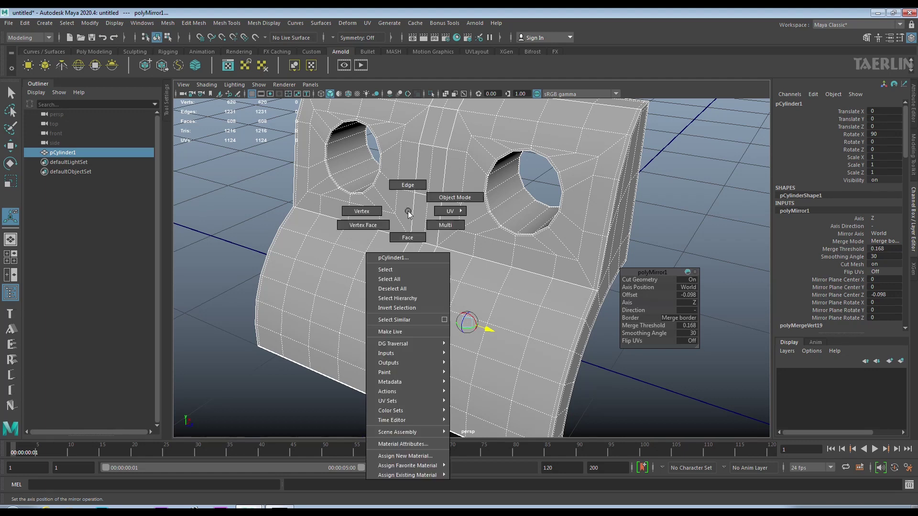
pyautogui.click(445, 196)
pyautogui.keyDown('alt'); pyautogui.moveTo(508, 256); pyautogui.dragTo(486, 306, button='middle'); pyautogui.keyUp('alt')
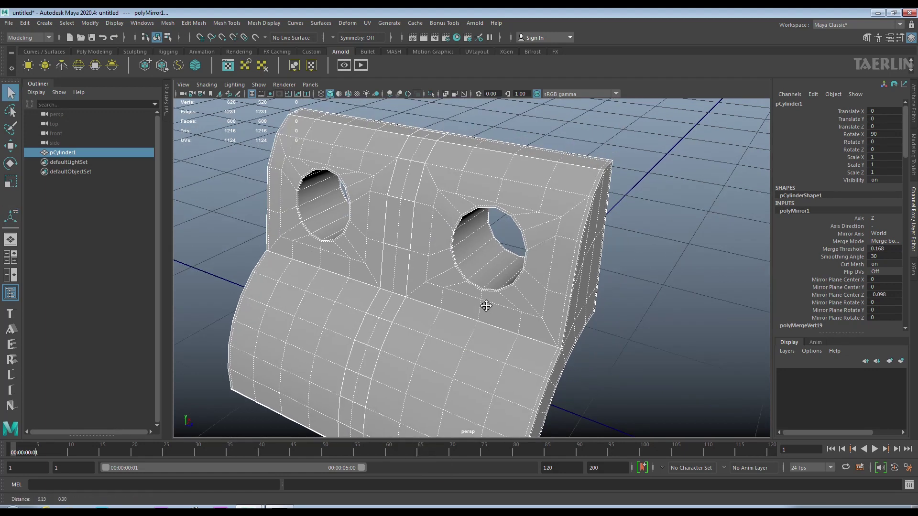
# - Preview the mirrored bracket smoothed from another angle, then switch back to faceted display
pyautogui.click(425, 264)
pyautogui.press('3')
pyautogui.click(681, 279)
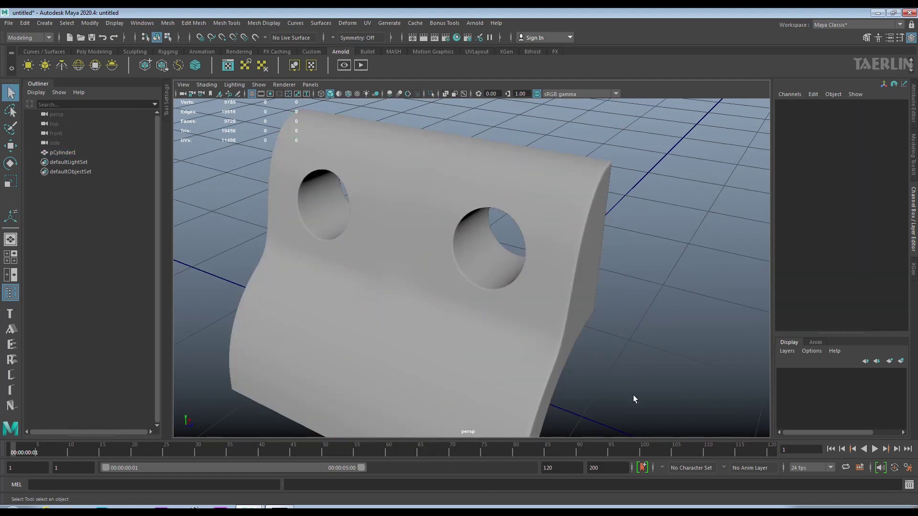
pyautogui.moveTo(608, 335)
pyautogui.keyDown('alt'); pyautogui.mouseDown()
pyautogui.moveTo(665, 291)
pyautogui.moveTo(697, 318)
pyautogui.moveTo(622, 306)
pyautogui.moveTo(599, 322)
pyautogui.moveTo(471, 318)
pyautogui.mouseUp(); pyautogui.keyUp('alt')
pyautogui.click(424, 301)
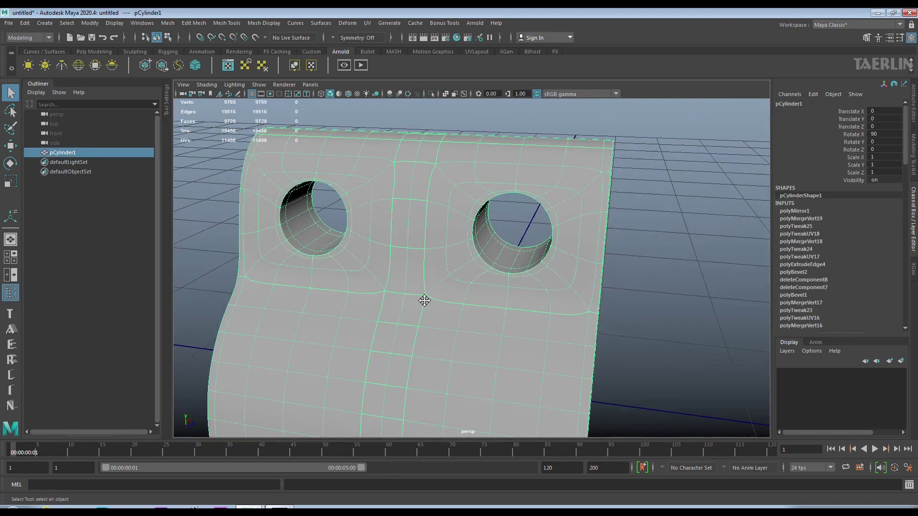
pyautogui.scroll(2, 432, 283)
pyautogui.scroll(1, 436, 286)
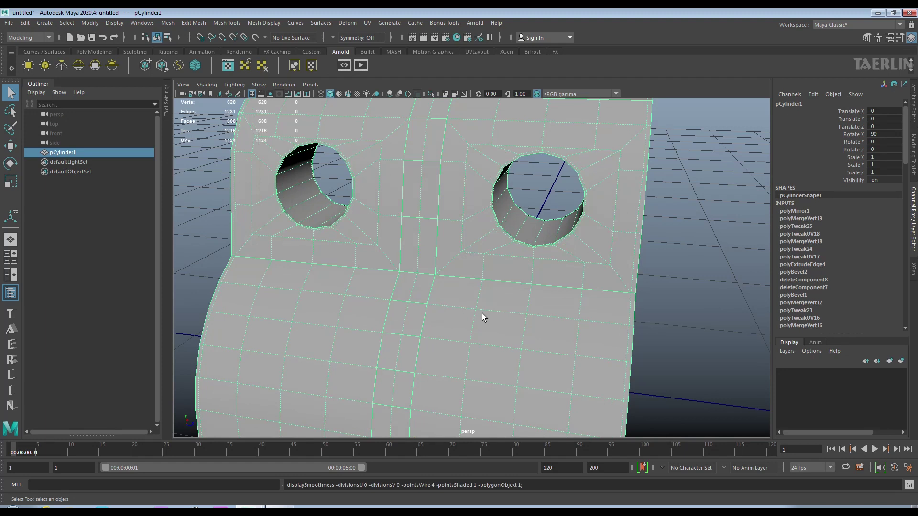
pyautogui.press('1')
pyautogui.scroll(-3, 454, 252)
# - Select all of the bracket's edges and apply Soften Edge
pyautogui.rightClick(453, 251)
pyautogui.click(453, 224)
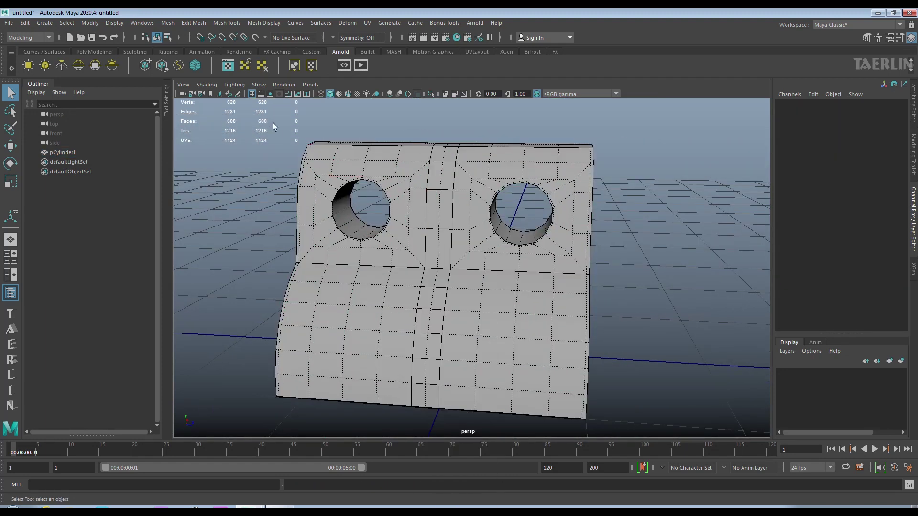
pyautogui.keyDown('shift'); pyautogui.rightClick(461, 259); pyautogui.keyUp('shift')
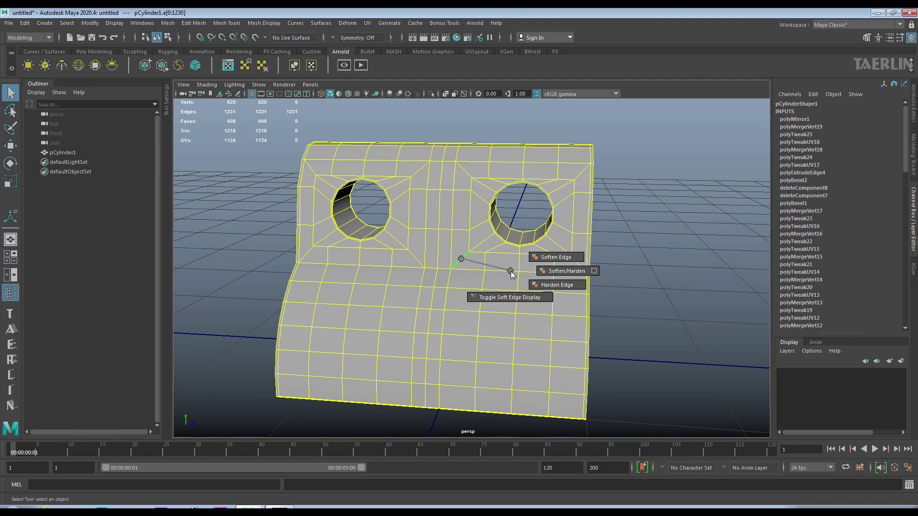
pyautogui.click(557, 258)
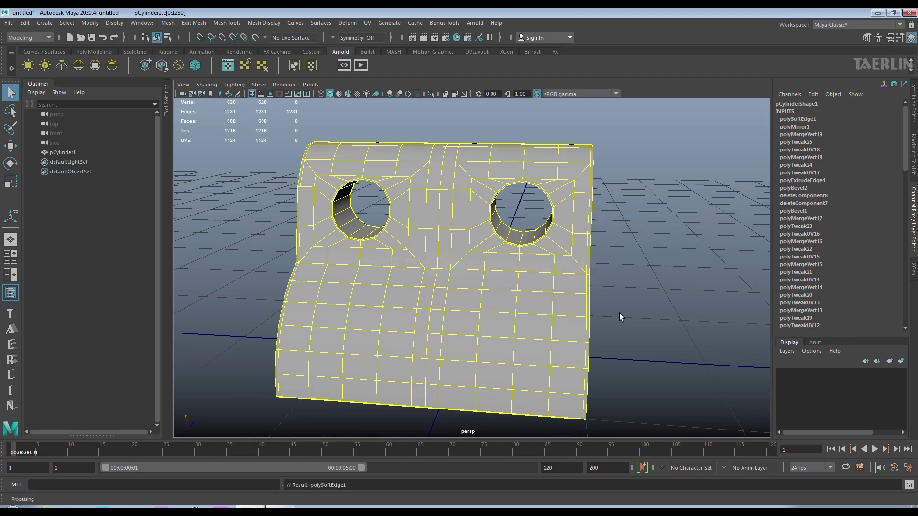
# - Inspect the softened bracket's smoothed preview around the bolt holes, then return to faceted display
pyautogui.press('3')
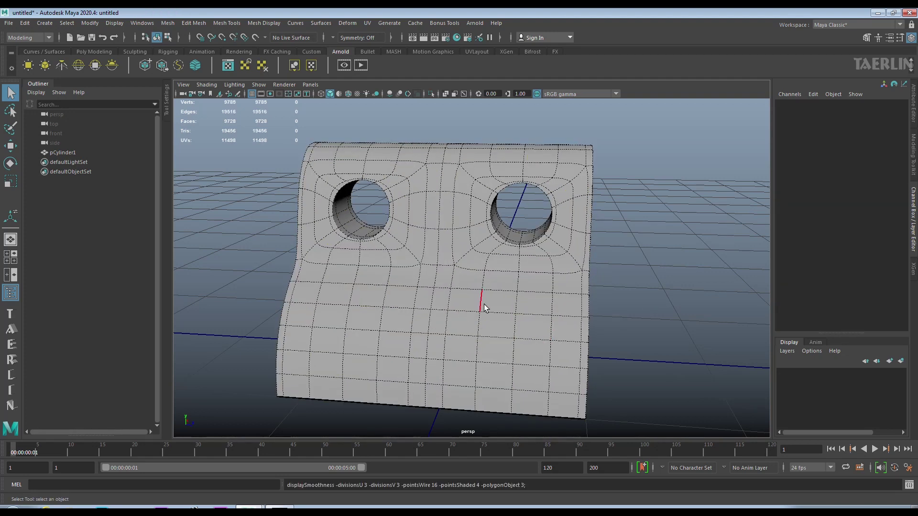
pyautogui.rightClick(537, 249)
pyautogui.click(604, 219)
pyautogui.moveTo(657, 326)
pyautogui.keyDown('alt'); pyautogui.mouseDown()
pyautogui.moveTo(628, 361)
pyautogui.moveTo(668, 373)
pyautogui.moveTo(760, 318)
pyautogui.moveTo(749, 326)
pyautogui.mouseUp(); pyautogui.keyUp('alt')
pyautogui.scroll(5, 632, 387)
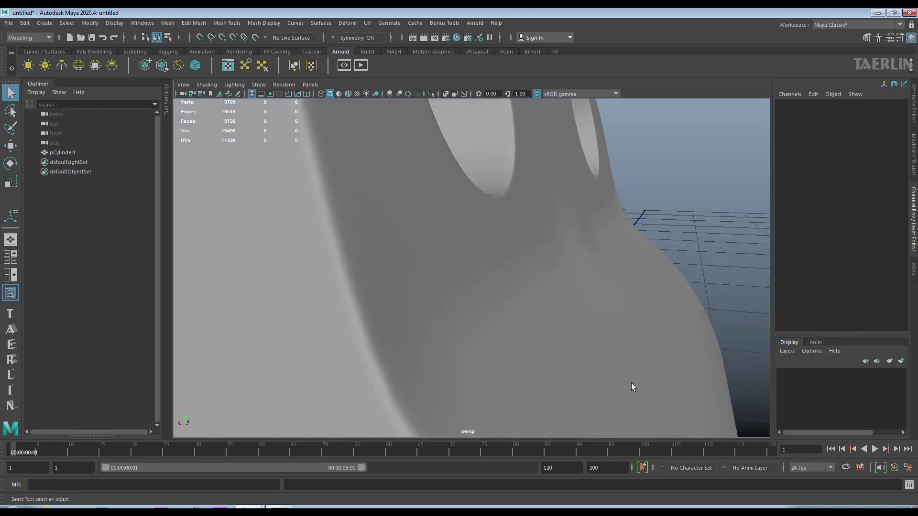
pyautogui.click(589, 247)
pyautogui.keyDown('alt'); pyautogui.moveTo(590, 247); pyautogui.dragTo(558, 267); pyautogui.keyUp('alt')
pyautogui.scroll(3, 503, 287)
pyautogui.keyDown('alt'); pyautogui.moveTo(504, 287); pyautogui.dragTo(484, 284, button='middle'); pyautogui.keyUp('alt')
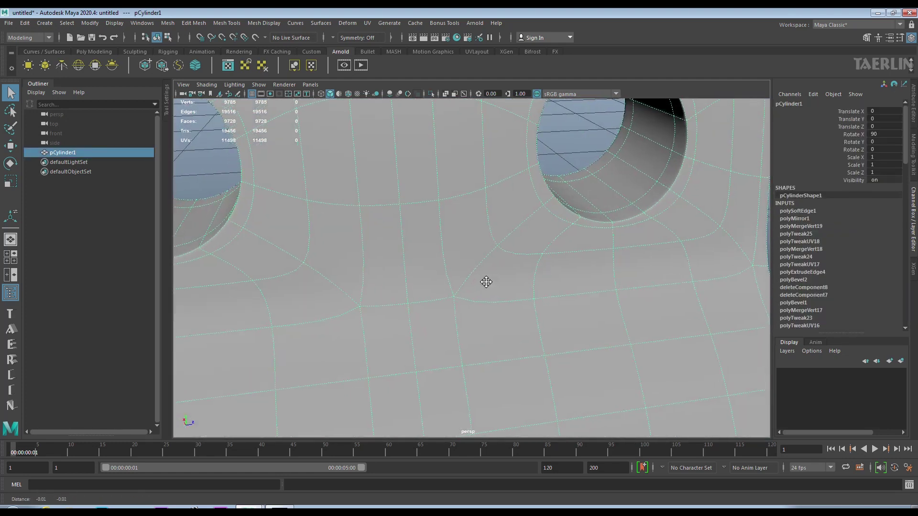
pyautogui.scroll(-2, 484, 283)
pyautogui.scroll(-4, 516, 289)
pyautogui.moveTo(400, 295)
pyautogui.keyDown('alt'); pyautogui.mouseDown()
pyautogui.moveTo(418, 270)
pyautogui.moveTo(450, 281)
pyautogui.moveTo(467, 252)
pyautogui.moveTo(441, 296)
pyautogui.mouseUp(); pyautogui.keyUp('alt')
pyautogui.scroll(3, 477, 271)
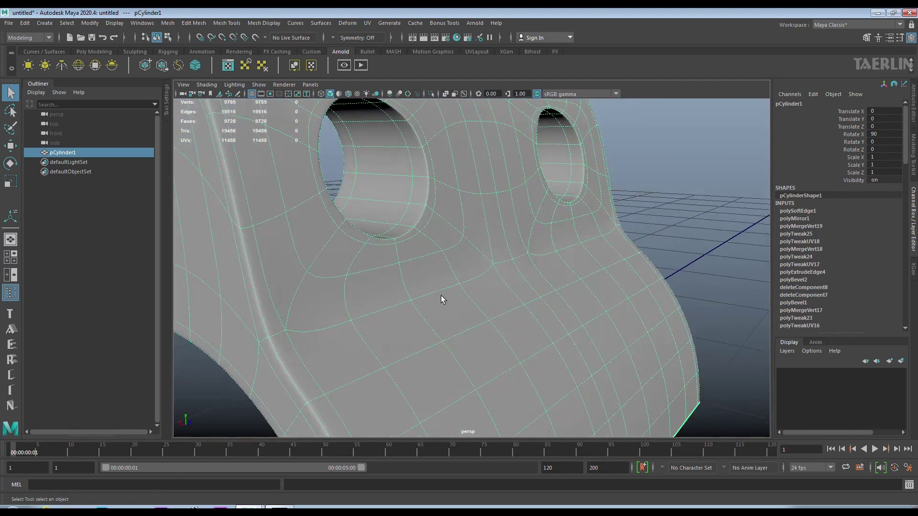
pyautogui.press('1')
pyautogui.keyDown('alt'); pyautogui.moveTo(441, 293); pyautogui.dragTo(431, 281, button='middle'); pyautogui.keyUp('alt')
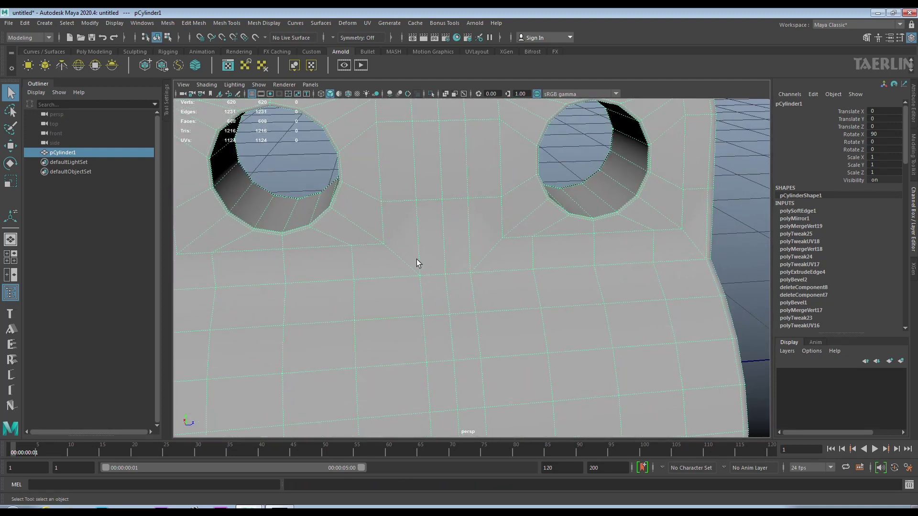
pyautogui.keyDown('alt'); pyautogui.moveTo(417, 267); pyautogui.dragTo(414, 277); pyautogui.keyUp('alt')
# - Start the Multi-Cut tool on the bracket facing the holes
pyautogui.rightClick(431, 251)
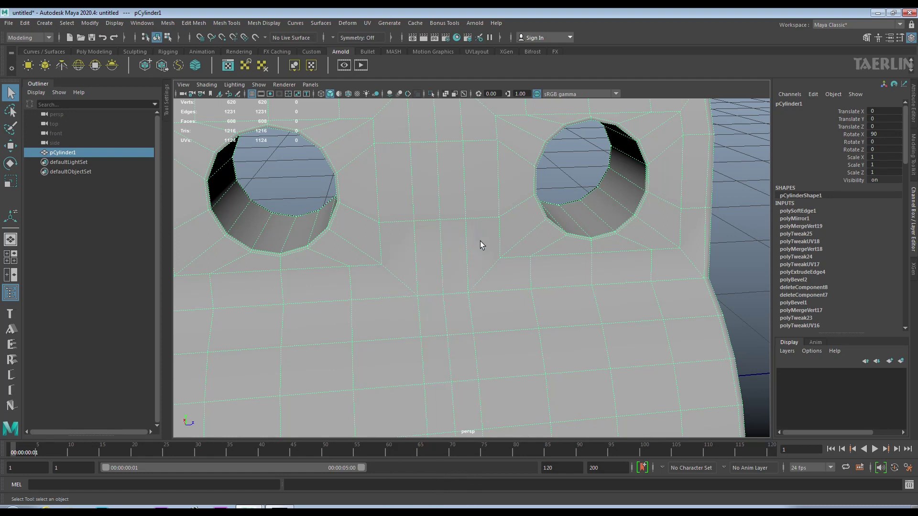
pyautogui.keyDown('shift'); pyautogui.moveTo(463, 248); pyautogui.dragTo(411, 249, button='right'); pyautogui.keyUp('shift')
pyautogui.click(411, 249)
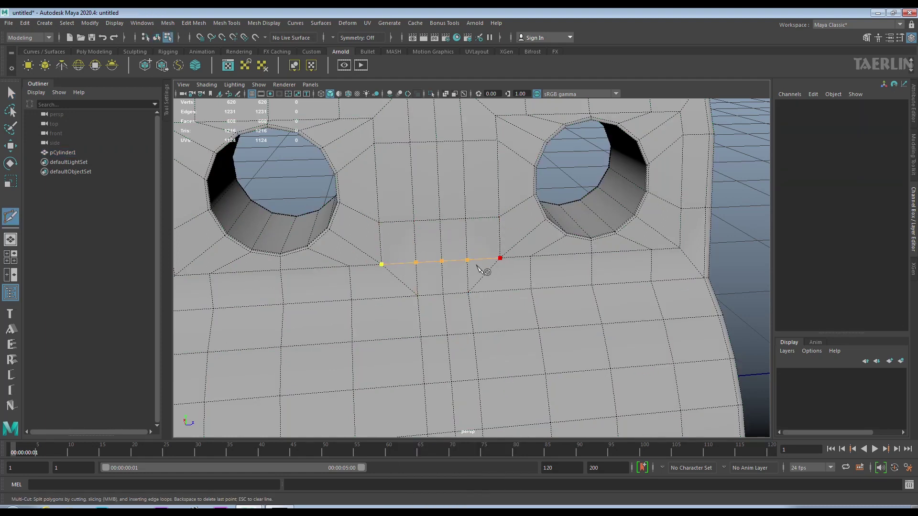
# - Delete the short stray edge between the two bolt holes
pyautogui.click(11, 146)
pyautogui.click(401, 287)
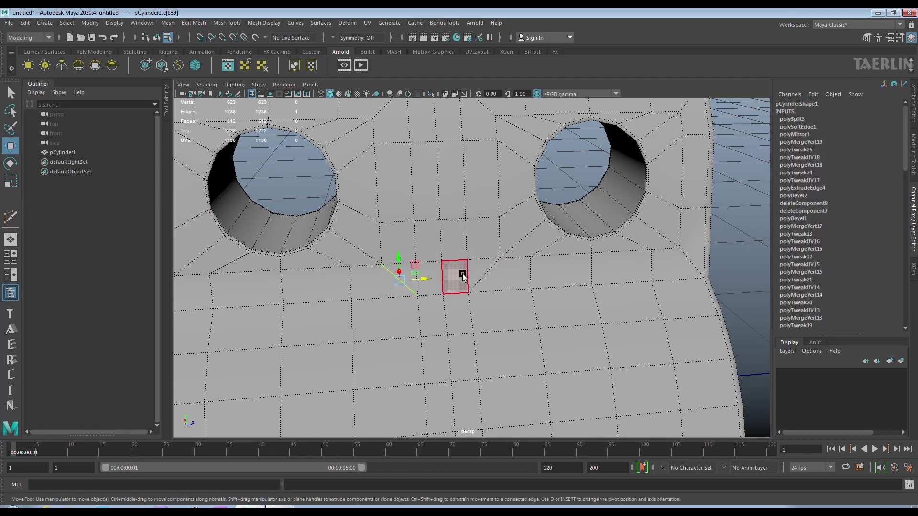
pyautogui.keyDown('shift'); pyautogui.moveTo(481, 277); pyautogui.dragTo(444, 286, button='right'); pyautogui.keyUp('shift')
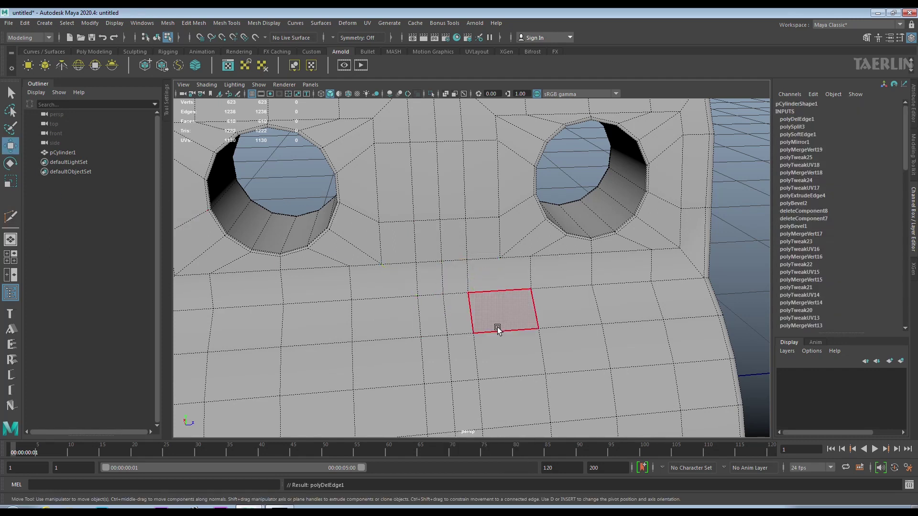
pyautogui.keyDown('alt'); pyautogui.moveTo(478, 339); pyautogui.dragTo(499, 324); pyautogui.keyUp('alt')
pyautogui.click(497, 331)
pyautogui.keyDown('alt'); pyautogui.moveTo(499, 324); pyautogui.dragTo(487, 324, button='right'); pyautogui.keyUp('alt')
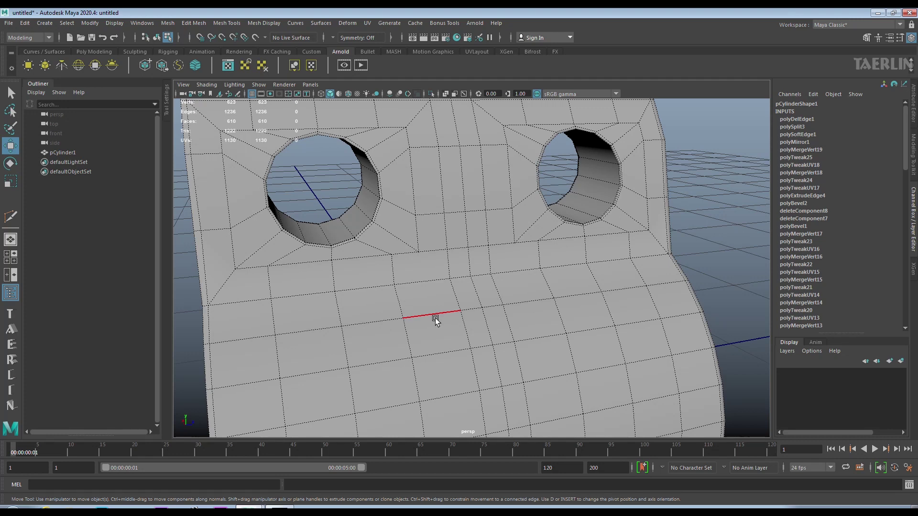
# - Multi-Cut a new edge line running down the bracket plate
pyautogui.moveTo(438, 311)
pyautogui.mouseDown(button='right')
pyautogui.moveTo(469, 302)
pyautogui.moveTo(420, 265)
pyautogui.mouseUp(button='right')
pyautogui.keyDown('ctrl'); pyautogui.click(427, 282); pyautogui.keyUp('ctrl')
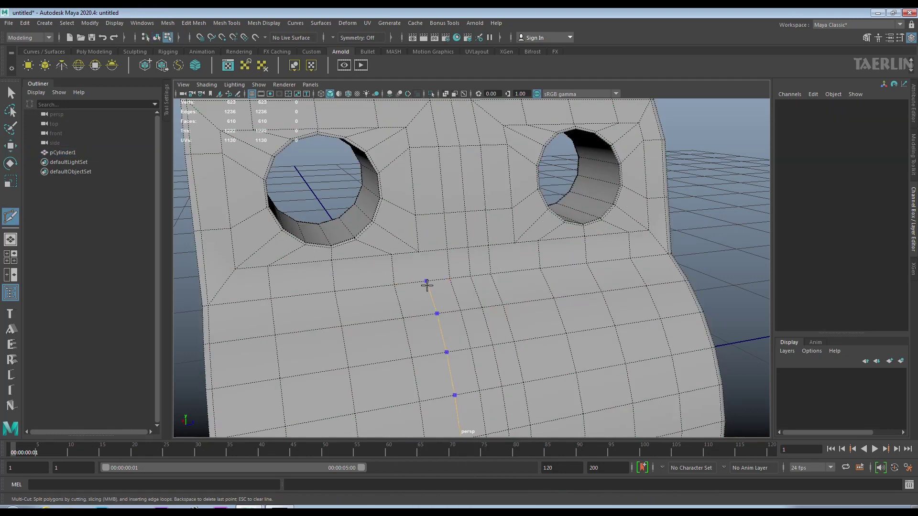
pyautogui.keyDown('ctrl'); pyautogui.click(425, 283); pyautogui.keyUp('ctrl')
pyautogui.press('Return')
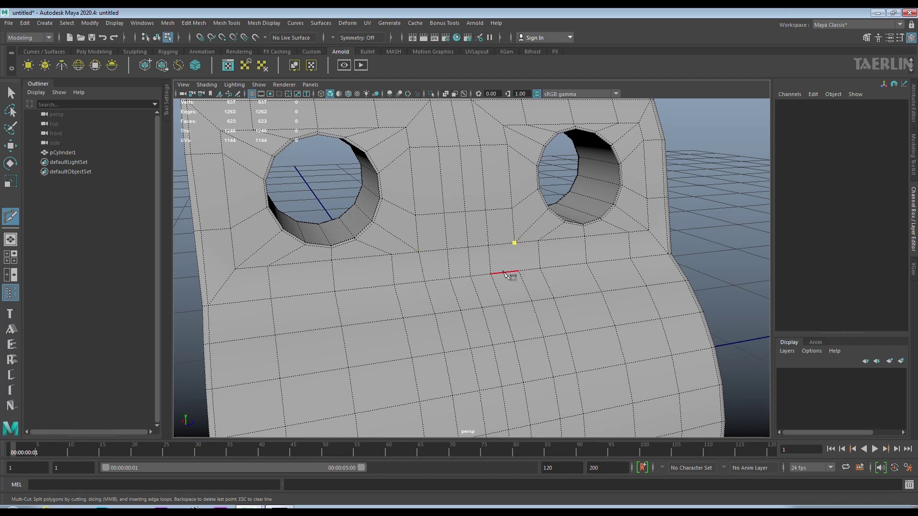
# - Leave Multi-Cut, return to object mode, and preview the bracket smoothed from the side
pyautogui.press('w')
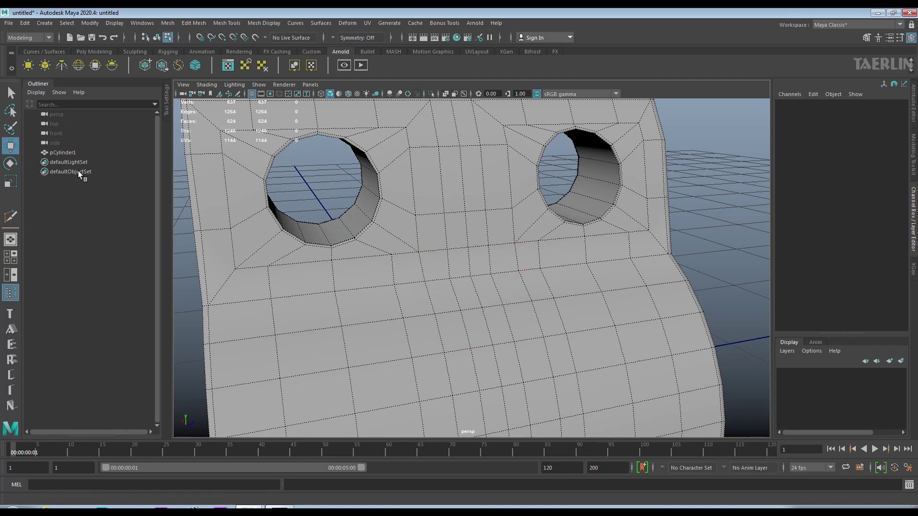
pyautogui.moveTo(405, 251); pyautogui.dragTo(445, 231, button='right')
pyautogui.keyDown('alt'); pyautogui.moveTo(526, 330); pyautogui.dragTo(537, 328); pyautogui.keyUp('alt')
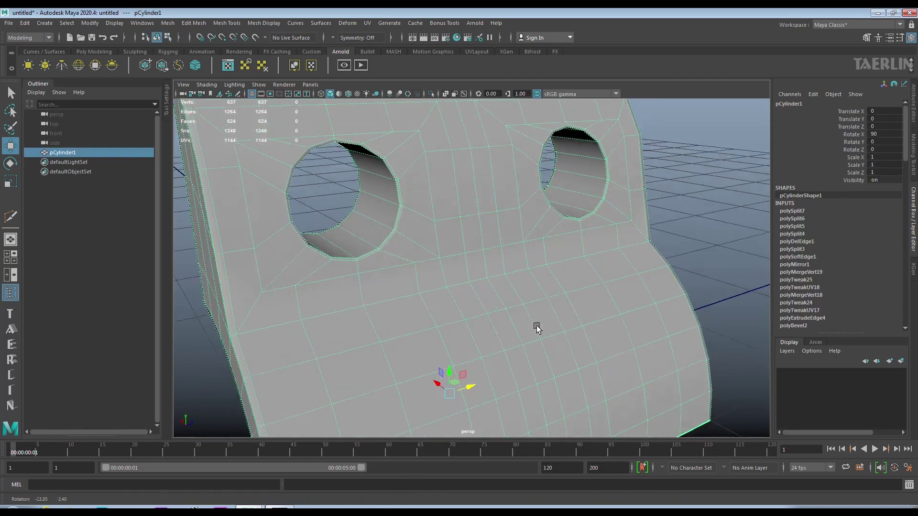
pyautogui.press('3')
pyautogui.click(690, 235)
pyautogui.moveTo(689, 235)
pyautogui.keyDown('alt'); pyautogui.mouseDown()
pyautogui.moveTo(589, 301)
pyautogui.moveTo(625, 293)
pyautogui.moveTo(577, 279)
pyautogui.moveTo(625, 344)
pyautogui.moveTo(584, 332)
pyautogui.moveTo(575, 340)
pyautogui.moveTo(501, 297)
pyautogui.moveTo(529, 340)
pyautogui.moveTo(518, 317)
pyautogui.moveTo(416, 369)
pyautogui.moveTo(584, 348)
pyautogui.moveTo(601, 310)
pyautogui.moveTo(457, 351)
pyautogui.moveTo(480, 308)
pyautogui.moveTo(615, 289)
pyautogui.moveTo(618, 349)
pyautogui.moveTo(501, 303)
pyautogui.moveTo(549, 277)
pyautogui.mouseUp(); pyautogui.keyUp('alt')
# - Inspect the bracket's underside, select it, and apply Mirror to the mesh
pyautogui.click(480, 308)
pyautogui.click(617, 290)
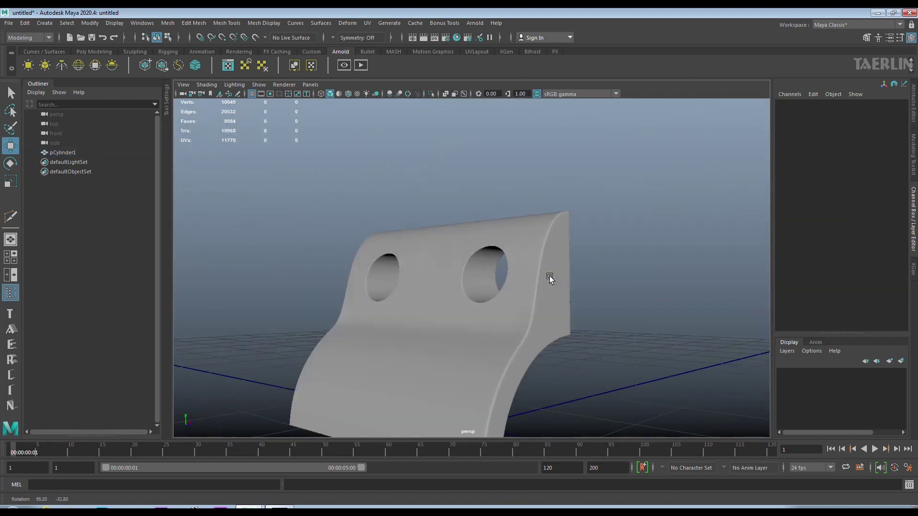
pyautogui.moveTo(577, 328)
pyautogui.keyDown('alt'); pyautogui.mouseDown()
pyautogui.moveTo(586, 279)
pyautogui.moveTo(565, 334)
pyautogui.moveTo(509, 320)
pyautogui.mouseUp(); pyautogui.keyUp('alt')
pyautogui.click(508, 320)
pyautogui.moveTo(489, 261)
pyautogui.keyDown('shift'); pyautogui.mouseDown(button='right')
pyautogui.moveTo(492, 369)
pyautogui.moveTo(490, 357)
pyautogui.mouseUp(button='right'); pyautogui.keyUp('shift')
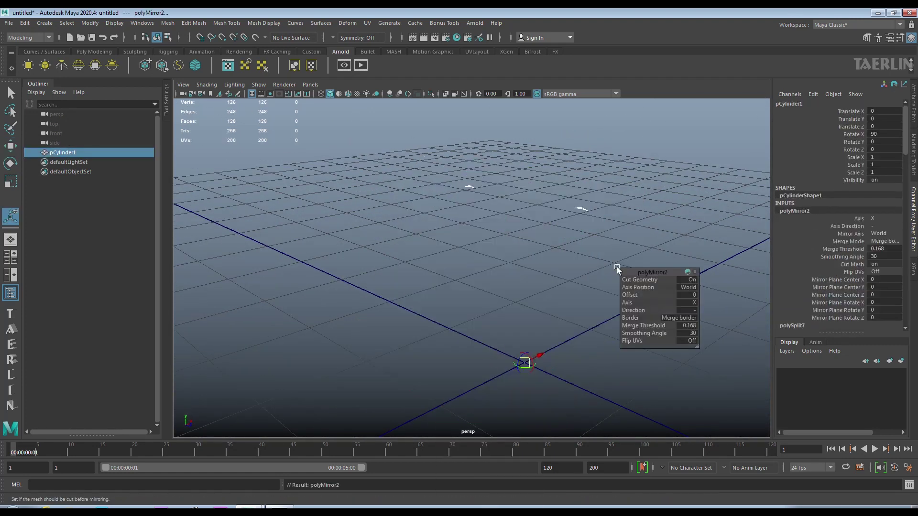
# - Change the mirror axis to Y, check the four-hole result, and reselect the bracket
pyautogui.click(692, 302)
pyautogui.click(695, 312)
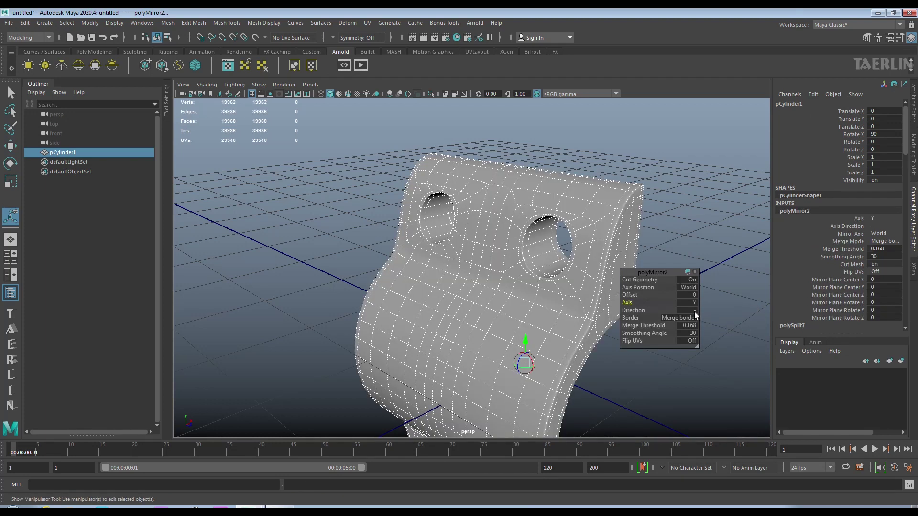
pyautogui.keyDown('alt'); pyautogui.moveTo(694, 312); pyautogui.dragTo(580, 267); pyautogui.keyUp('alt')
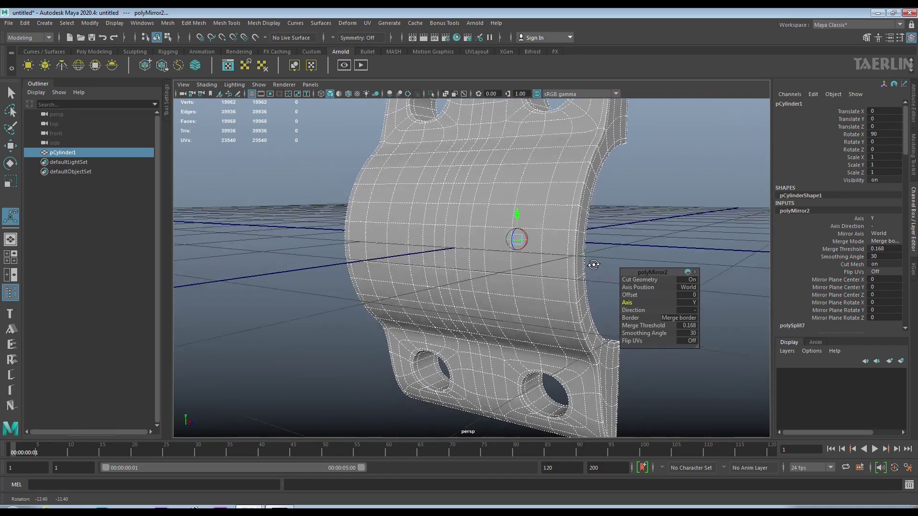
pyautogui.moveTo(580, 268)
pyautogui.keyDown('alt'); pyautogui.mouseDown()
pyautogui.moveTo(560, 306)
pyautogui.moveTo(451, 289)
pyautogui.moveTo(491, 293)
pyautogui.moveTo(455, 241)
pyautogui.mouseUp(); pyautogui.keyUp('alt')
pyautogui.moveTo(456, 242); pyautogui.dragTo(500, 215, button='right')
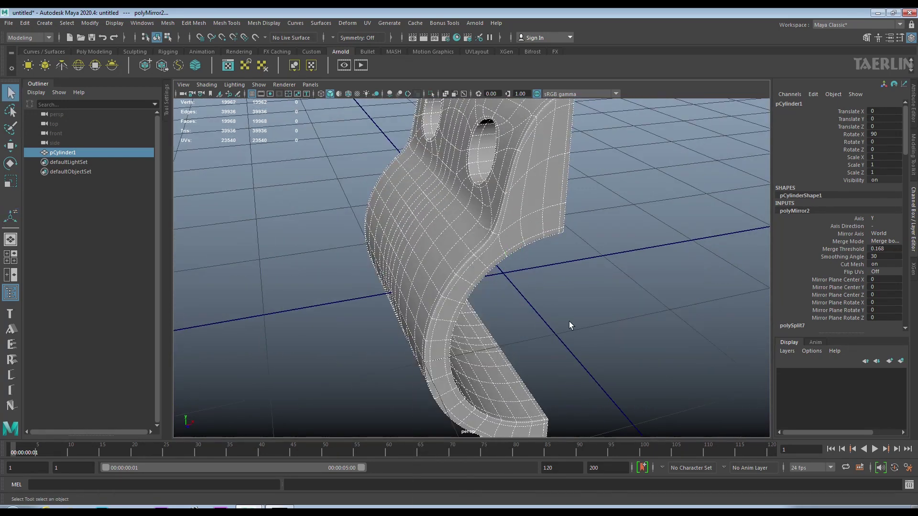
pyautogui.keyDown('alt'); pyautogui.moveTo(566, 322); pyautogui.dragTo(589, 297); pyautogui.keyUp('alt')
pyautogui.click(590, 295)
pyautogui.click(462, 227)
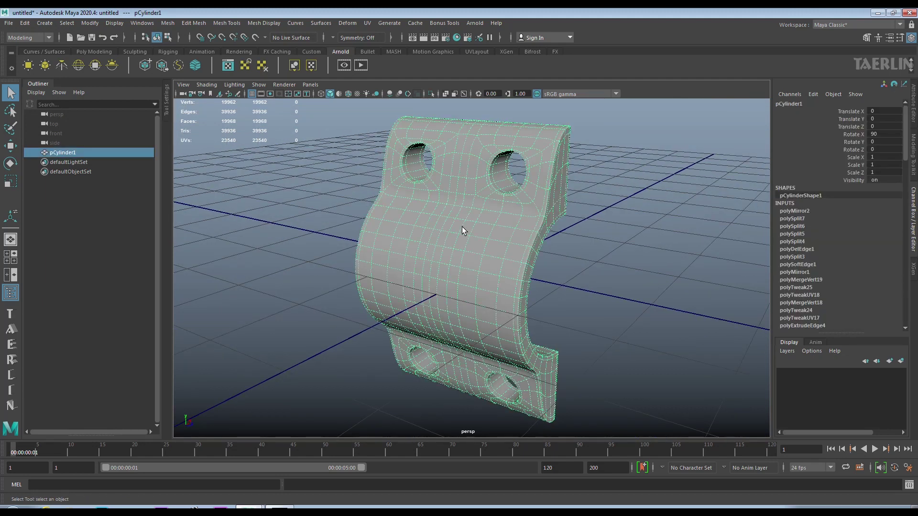
pyautogui.click(21, 22)
pyautogui.moveTo(51, 135)
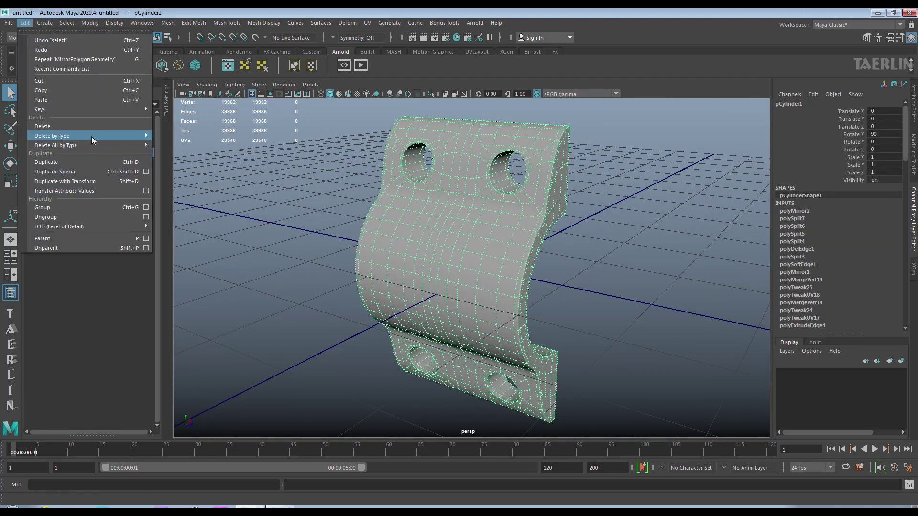
# - Delete the bracket's construction history and duplicate the bracket half
pyautogui.click(171, 136)
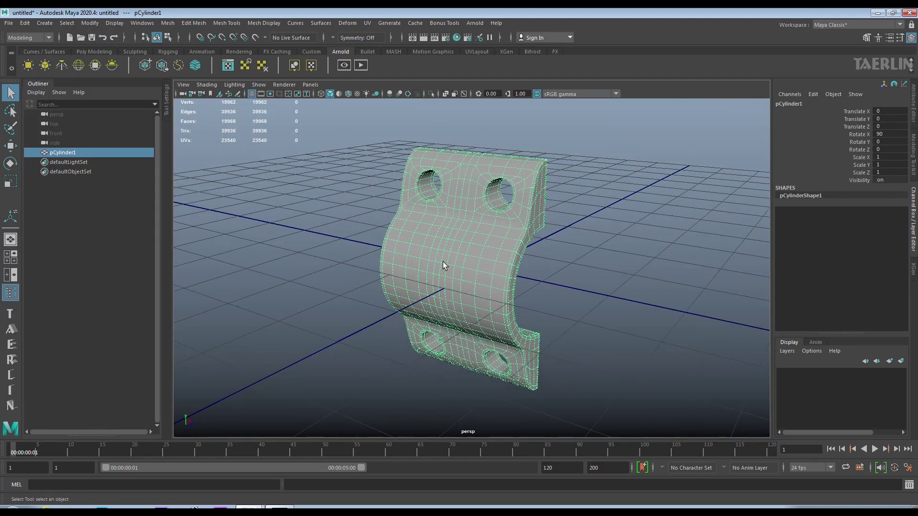
pyautogui.keyDown('alt'); pyautogui.moveTo(443, 262); pyautogui.dragTo(523, 300); pyautogui.keyUp('alt')
pyautogui.hotkey('ctrl', 'd')
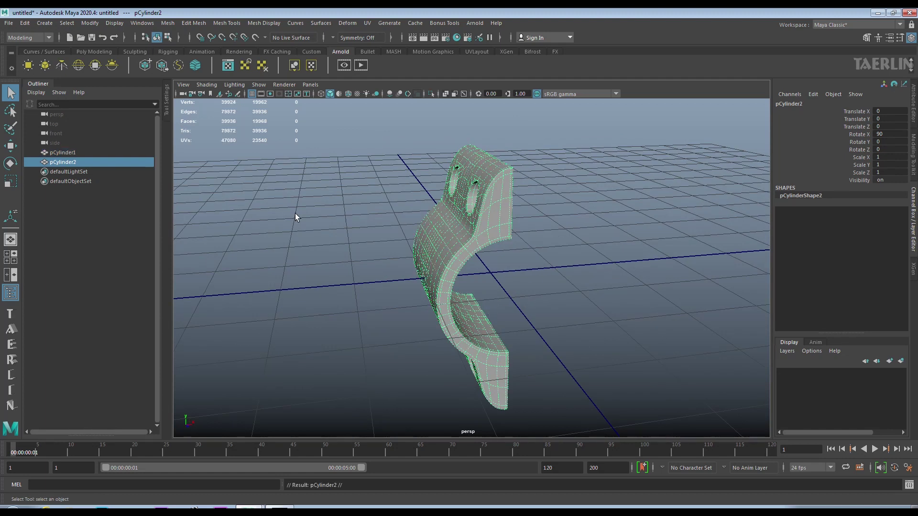
pyautogui.click(11, 146)
pyautogui.keyDown('alt'); pyautogui.moveTo(565, 284); pyautogui.dragTo(592, 269); pyautogui.keyUp('alt')
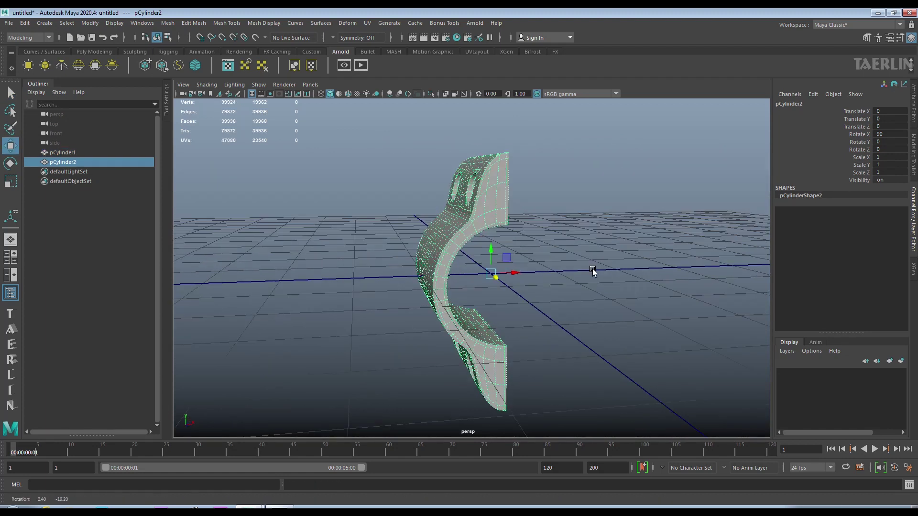
# - Flip the copy to Scale X -1 and nudge it along X to close the ring
pyautogui.click(858, 156)
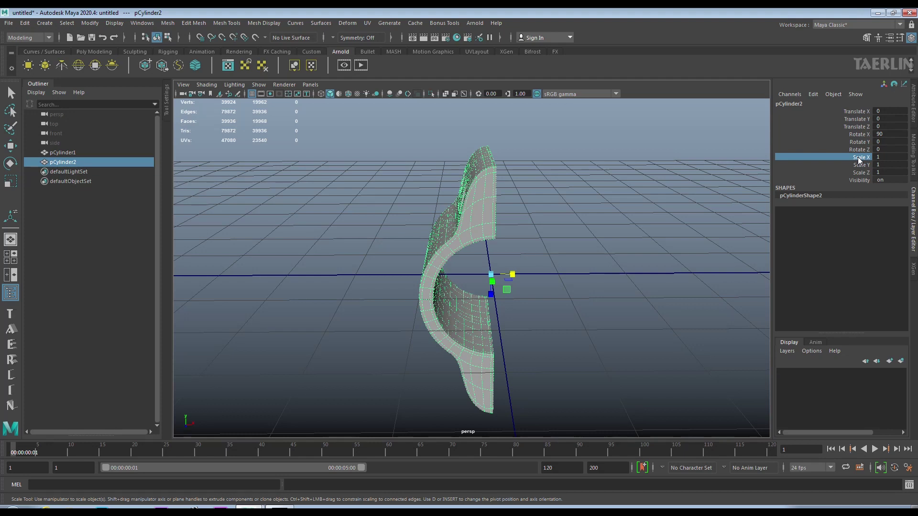
pyautogui.click(878, 157)
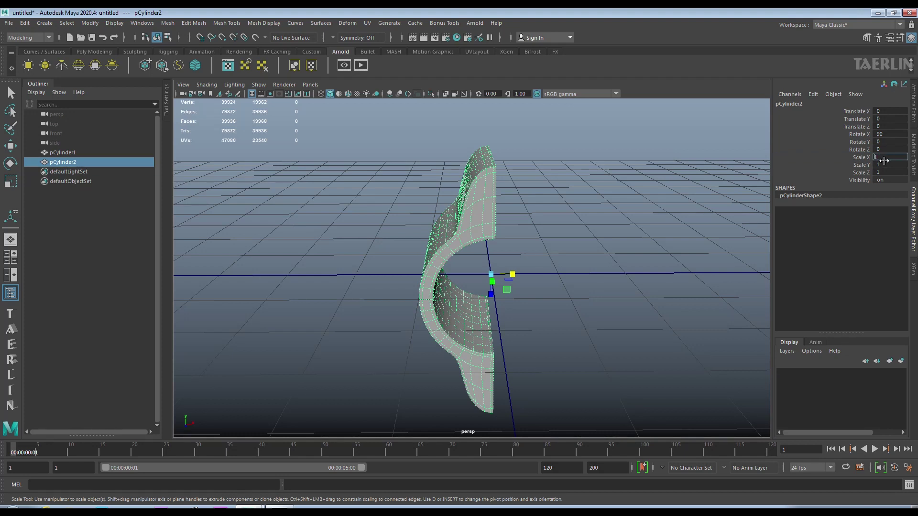
pyautogui.press('Return')
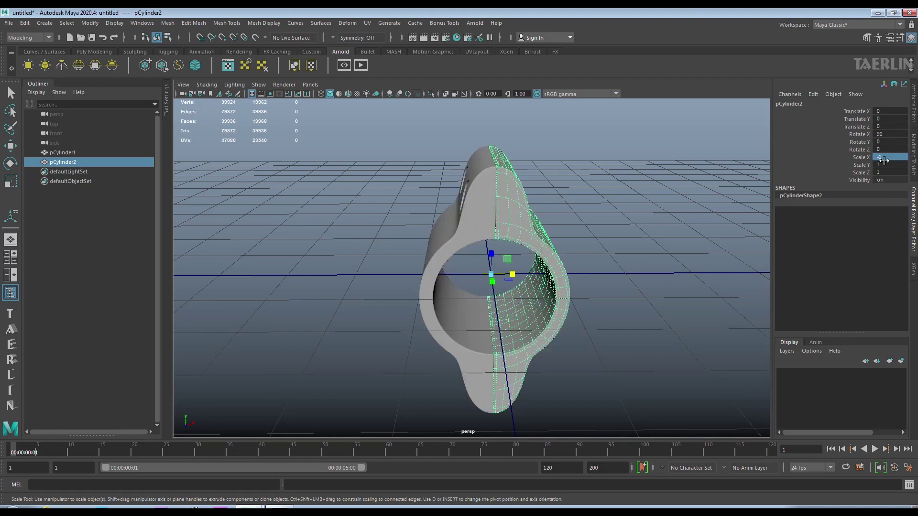
pyautogui.click(11, 146)
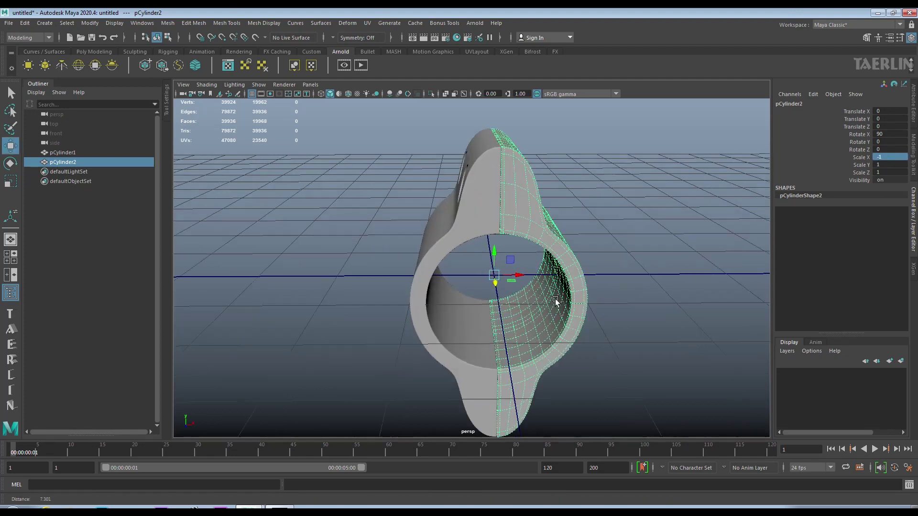
pyautogui.scroll(3, 555, 299)
pyautogui.moveTo(527, 278); pyautogui.dragTo(529, 278)
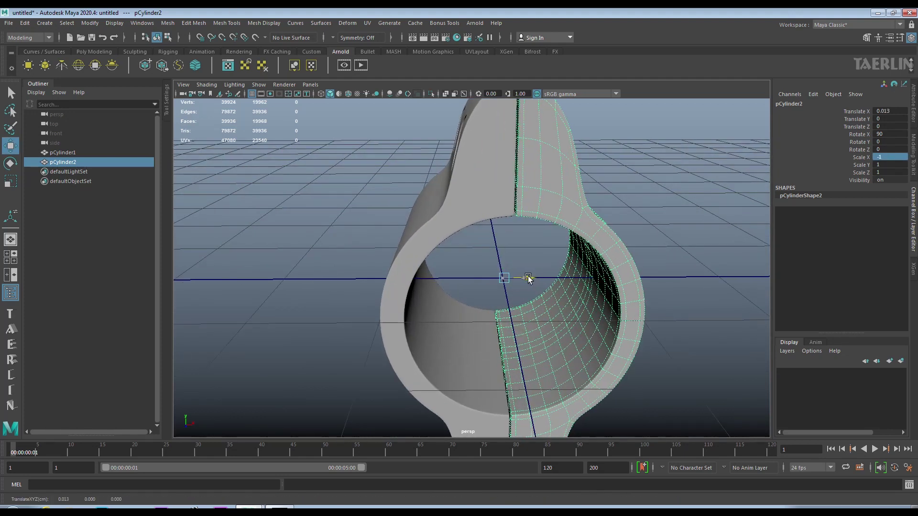
pyautogui.click(637, 245)
pyautogui.moveTo(638, 245)
pyautogui.keyDown('alt'); pyautogui.mouseDown()
pyautogui.moveTo(510, 244)
pyautogui.moveTo(611, 250)
pyautogui.moveTo(497, 213)
pyautogui.moveTo(577, 191)
pyautogui.moveTo(660, 254)
pyautogui.moveTo(664, 227)
pyautogui.moveTo(504, 232)
pyautogui.moveTo(517, 277)
pyautogui.moveTo(633, 277)
pyautogui.moveTo(721, 242)
pyautogui.moveTo(812, 248)
pyautogui.moveTo(784, 272)
pyautogui.moveTo(676, 283)
pyautogui.moveTo(619, 299)
pyautogui.moveTo(443, 199)
pyautogui.mouseUp(); pyautogui.keyUp('alt')
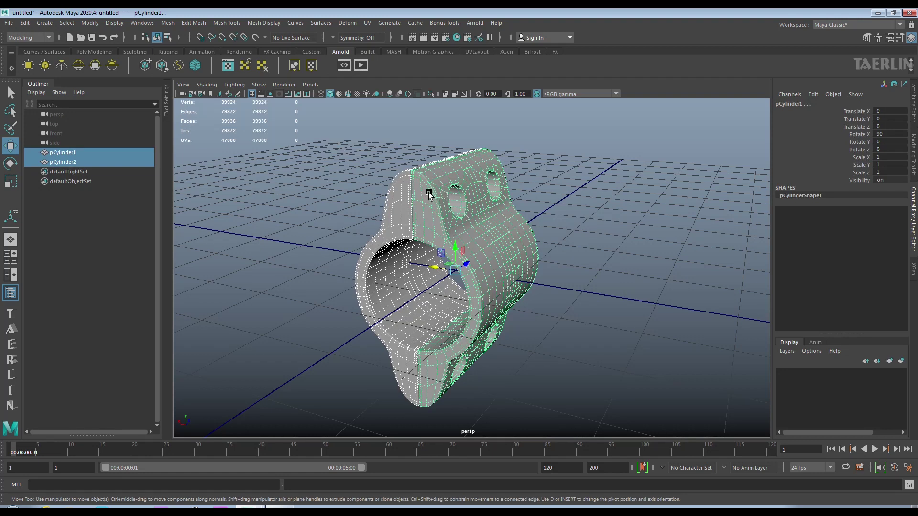
# - Assign a new Blinn material to both clamp halves and raise Eccentricity to 0.5
pyautogui.keyDown('shift'); pyautogui.rightClick(428, 192); pyautogui.keyUp('shift')
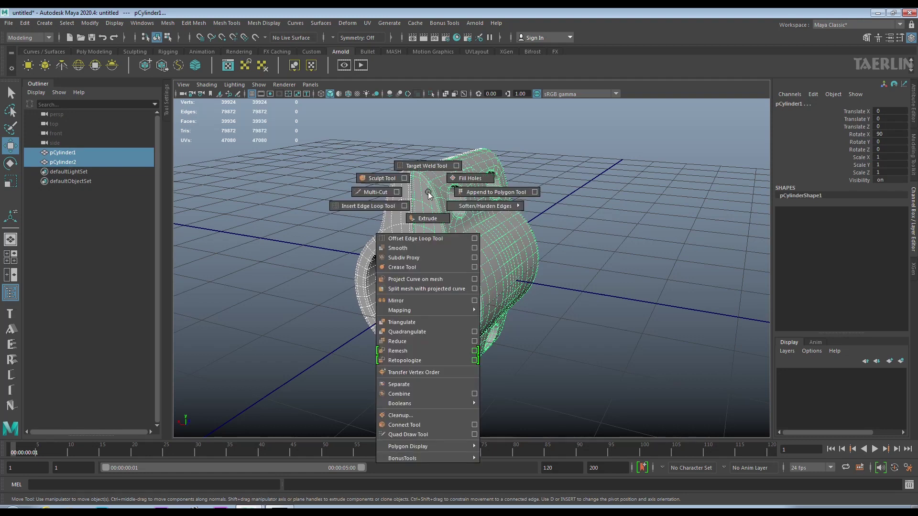
pyautogui.rightClick(429, 192)
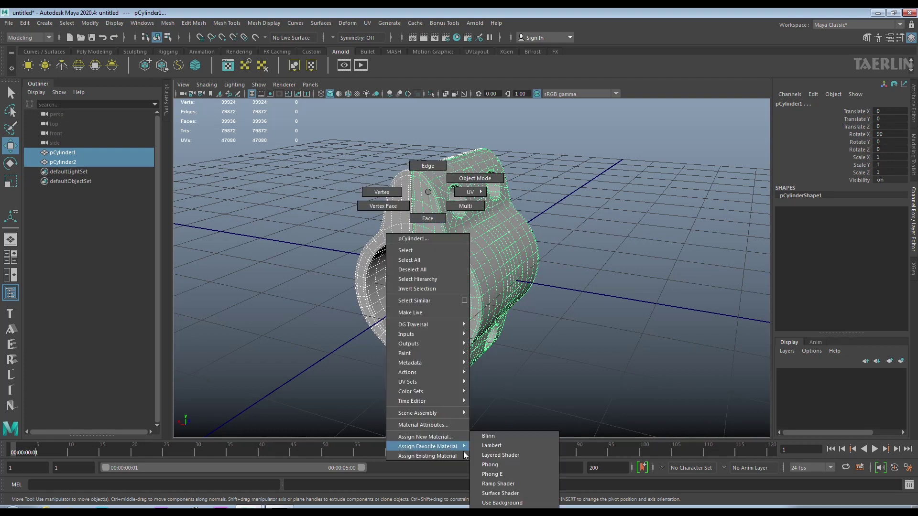
pyautogui.click(499, 436)
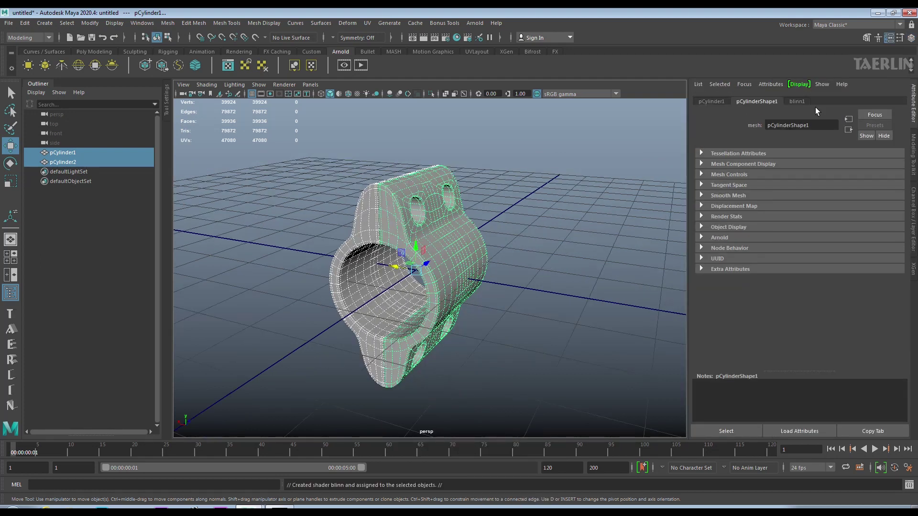
pyautogui.click(803, 102)
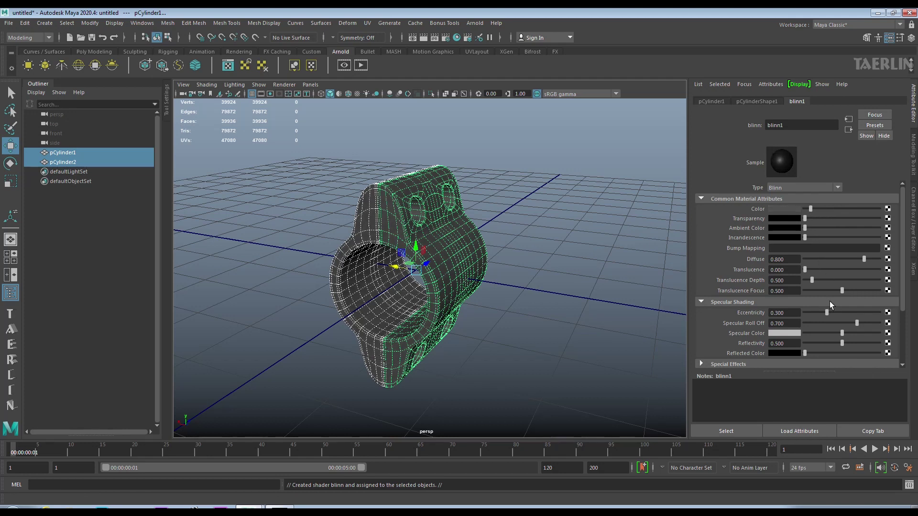
pyautogui.moveTo(827, 312); pyautogui.dragTo(841, 313)
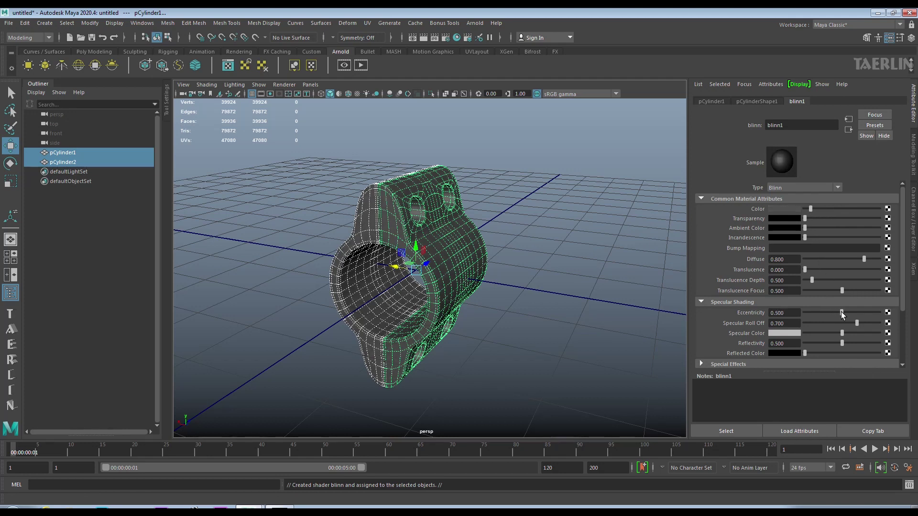
pyautogui.click(560, 303)
pyautogui.moveTo(559, 303)
pyautogui.keyDown('alt'); pyautogui.mouseDown()
pyautogui.moveTo(478, 261)
pyautogui.moveTo(450, 282)
pyautogui.moveTo(461, 281)
pyautogui.mouseUp(); pyautogui.keyUp('alt')
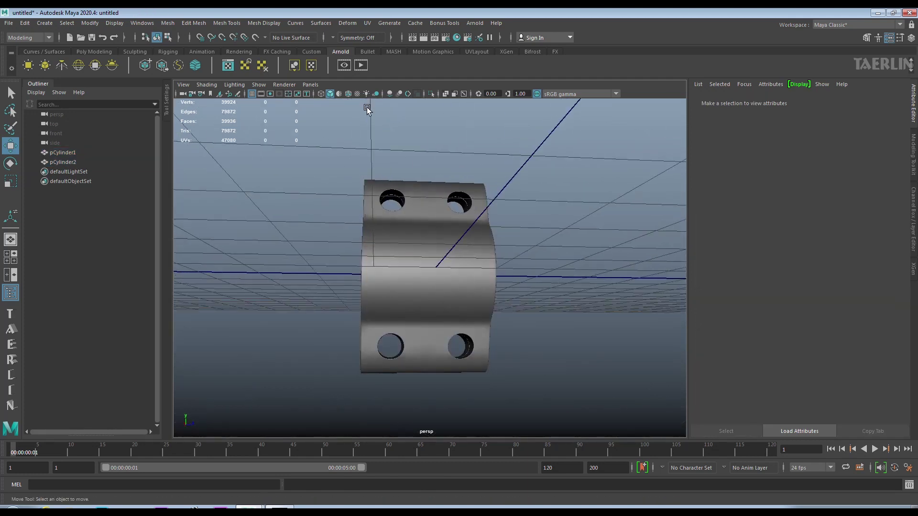
# - Hide the viewport grid and orbit and zoom around the finished clamp, ending end-on
pyautogui.click(249, 94)
pyautogui.moveTo(557, 332)
pyautogui.keyDown('alt'); pyautogui.mouseDown()
pyautogui.moveTo(647, 328)
pyautogui.moveTo(700, 311)
pyautogui.moveTo(711, 284)
pyautogui.moveTo(582, 257)
pyautogui.moveTo(524, 303)
pyautogui.moveTo(436, 328)
pyautogui.moveTo(319, 318)
pyautogui.moveTo(408, 283)
pyautogui.moveTo(578, 308)
pyautogui.moveTo(667, 338)
pyautogui.moveTo(682, 322)
pyautogui.moveTo(696, 338)
pyautogui.moveTo(661, 351)
pyautogui.moveTo(569, 335)
pyautogui.moveTo(530, 322)
pyautogui.moveTo(545, 309)
pyautogui.mouseUp(); pyautogui.keyUp('alt')
pyautogui.keyDown('alt'); pyautogui.moveTo(544, 311); pyautogui.dragTo(571, 303, button='right'); pyautogui.keyUp('alt')
pyautogui.moveTo(572, 303)
pyautogui.keyDown('alt'); pyautogui.mouseDown()
pyautogui.moveTo(574, 277)
pyautogui.moveTo(561, 313)
pyautogui.mouseUp(); pyautogui.keyUp('alt')
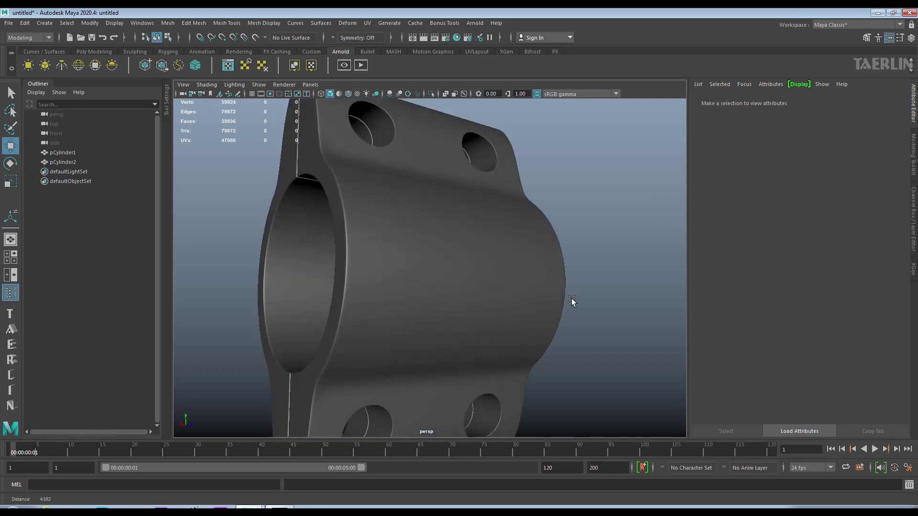
pyautogui.keyDown('alt'); pyautogui.moveTo(560, 314); pyautogui.dragTo(543, 293, button='right'); pyautogui.keyUp('alt')
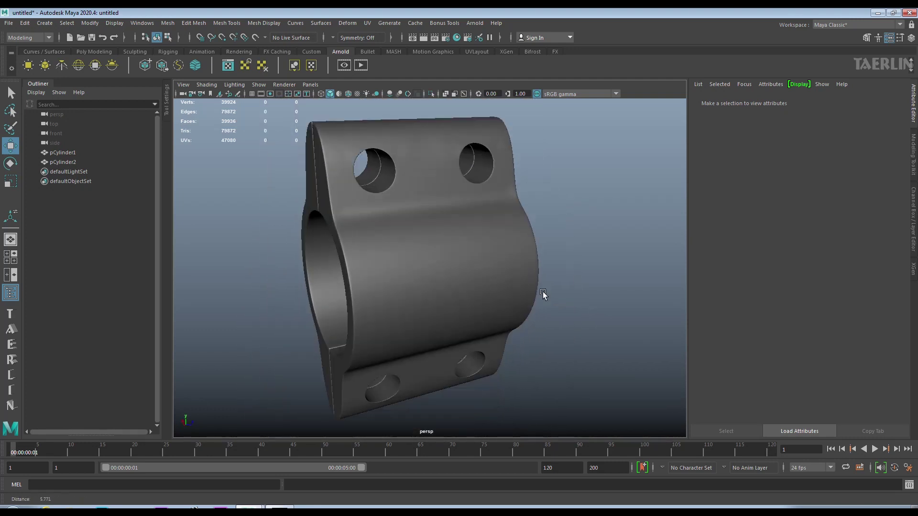
pyautogui.moveTo(543, 293)
pyautogui.keyDown('alt'); pyautogui.mouseDown()
pyautogui.moveTo(673, 270)
pyautogui.moveTo(604, 266)
pyautogui.moveTo(483, 299)
pyautogui.moveTo(397, 250)
pyautogui.moveTo(307, 255)
pyautogui.moveTo(266, 284)
pyautogui.moveTo(298, 266)
pyautogui.moveTo(420, 283)
pyautogui.moveTo(420, 266)
pyautogui.moveTo(547, 263)
pyautogui.moveTo(557, 272)
pyautogui.moveTo(548, 290)
pyautogui.mouseUp(); pyautogui.keyUp('alt')
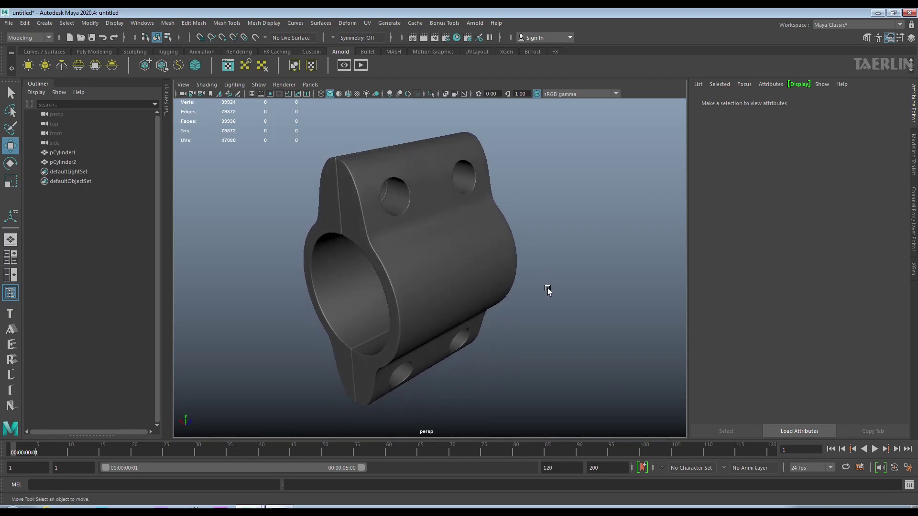